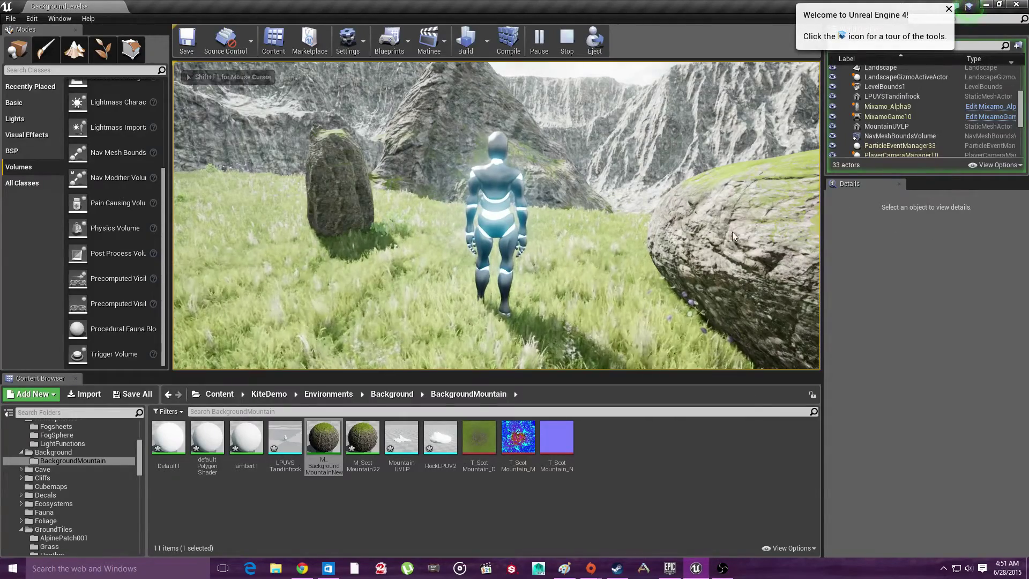
Play-test the level in full screen, running the character over the rocks and grass, and return to the editor layout after stopping
{"action": "key", "text": "F11"}
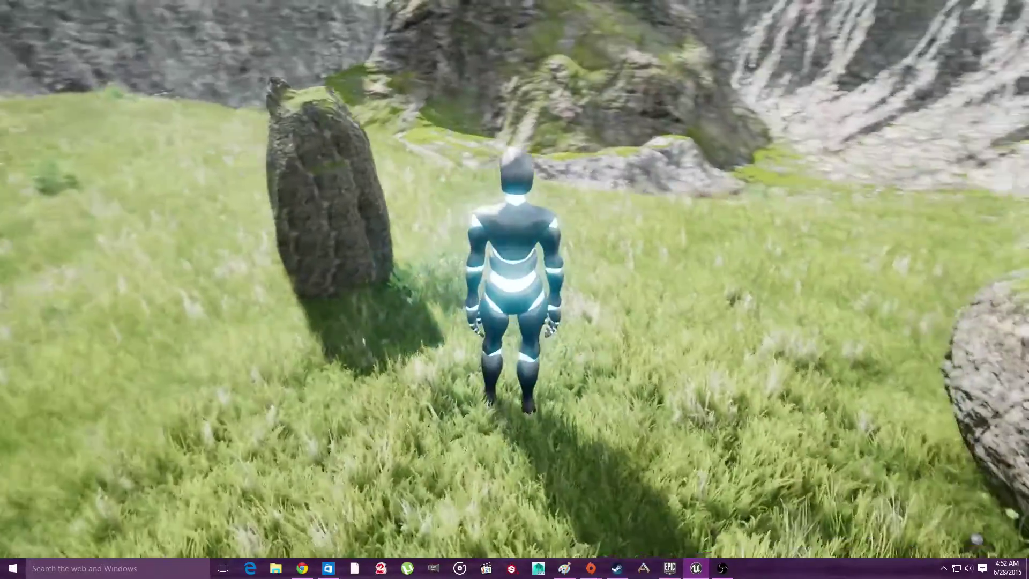
{"action": "key", "text": "a"}
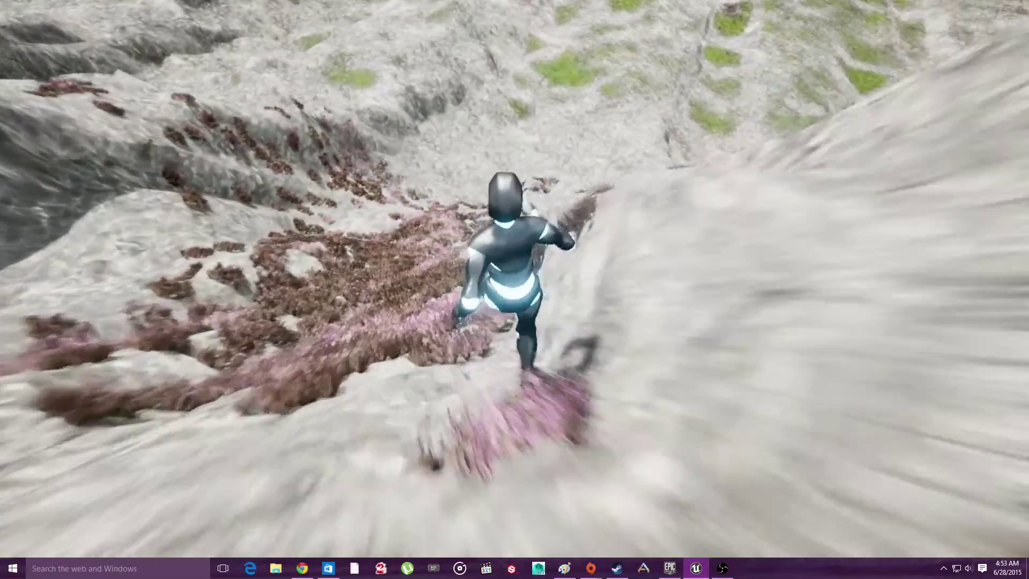
{"action": "key", "text": "w"}
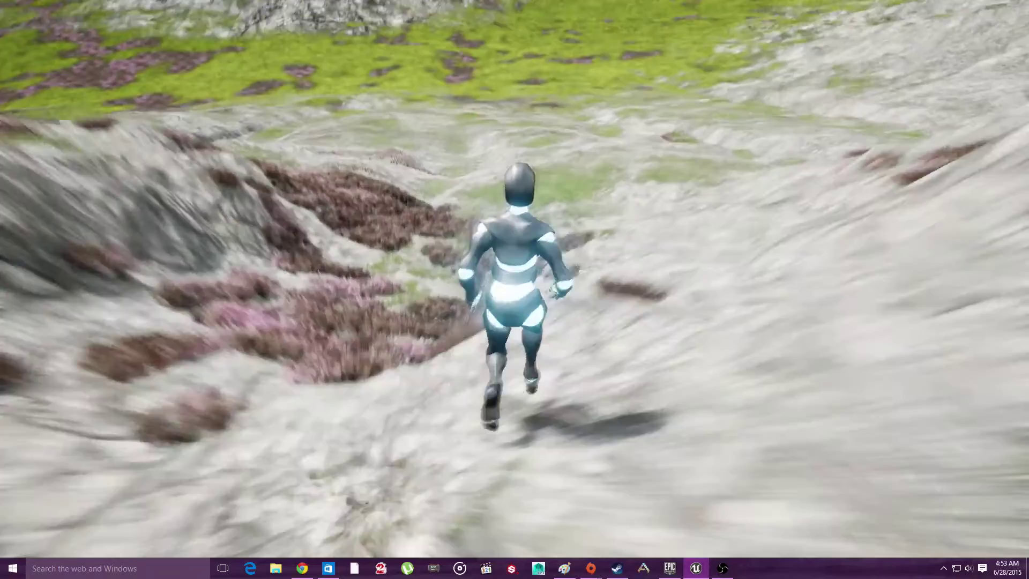
{"action": "key", "text": "w"}
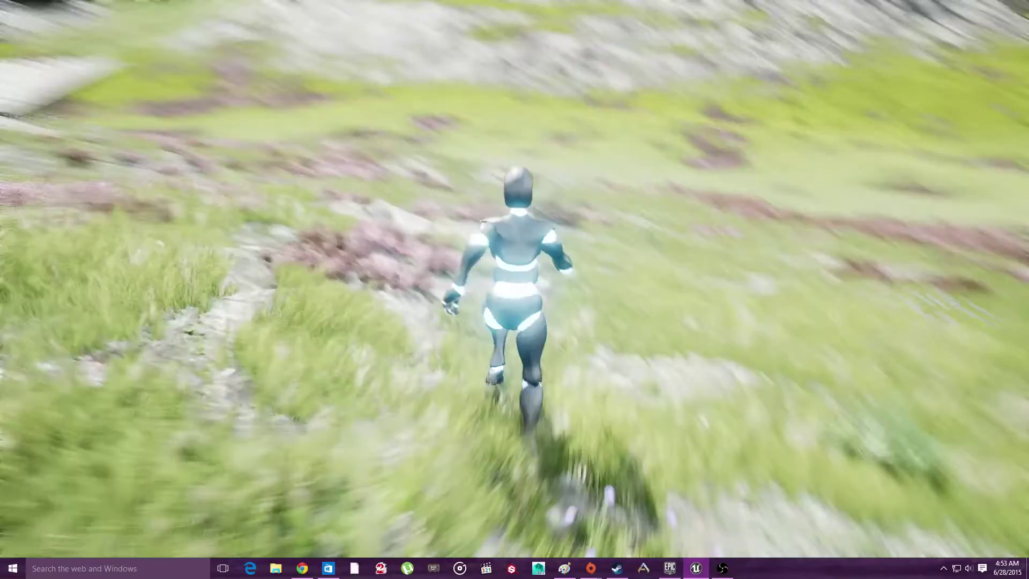
{"action": "key", "text": "Escape"}
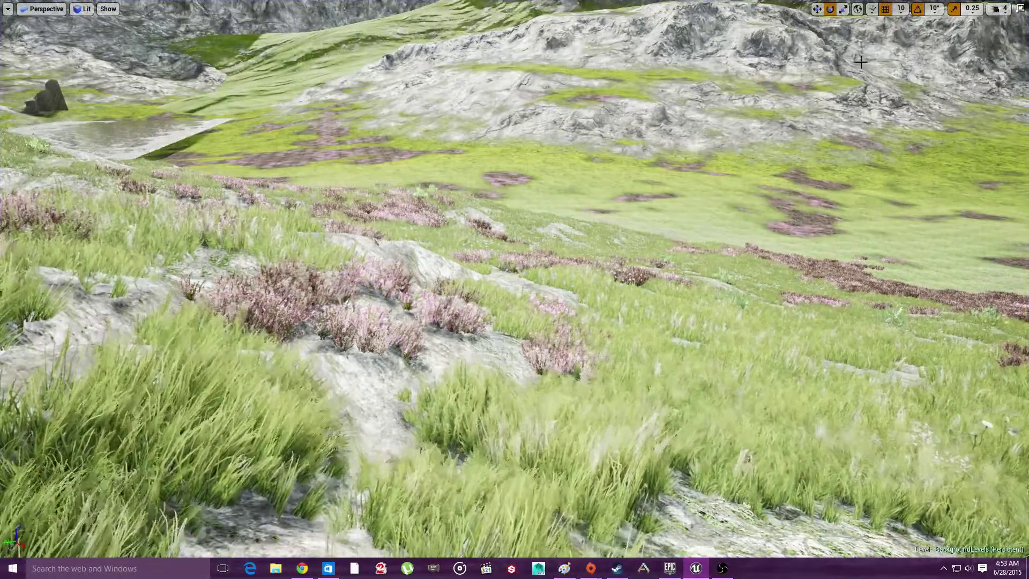
{"action": "left_click", "coordinate": [1020, 8]}
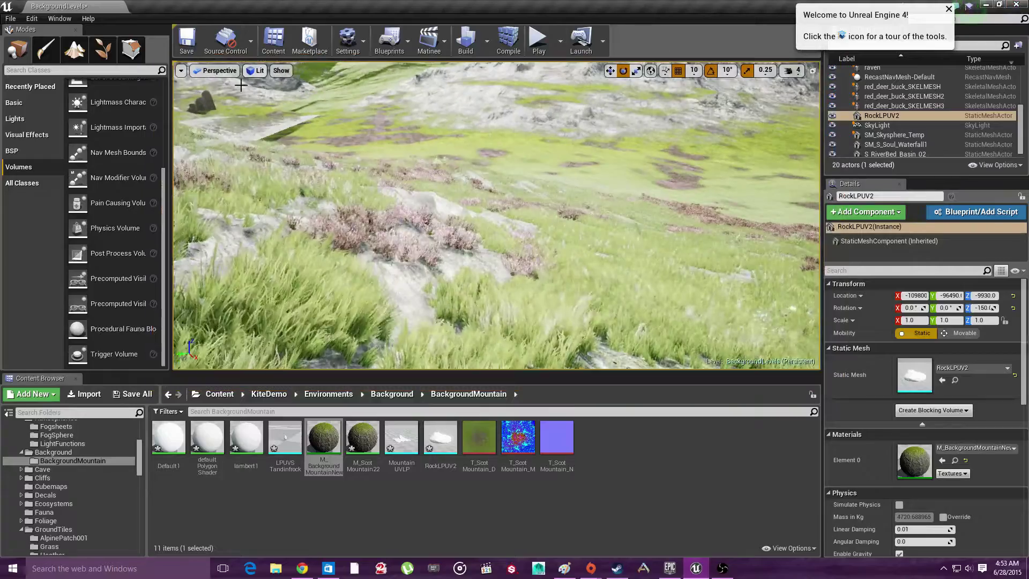
Turn on the FPS display in the level viewport
{"action": "left_click", "coordinate": [182, 71]}
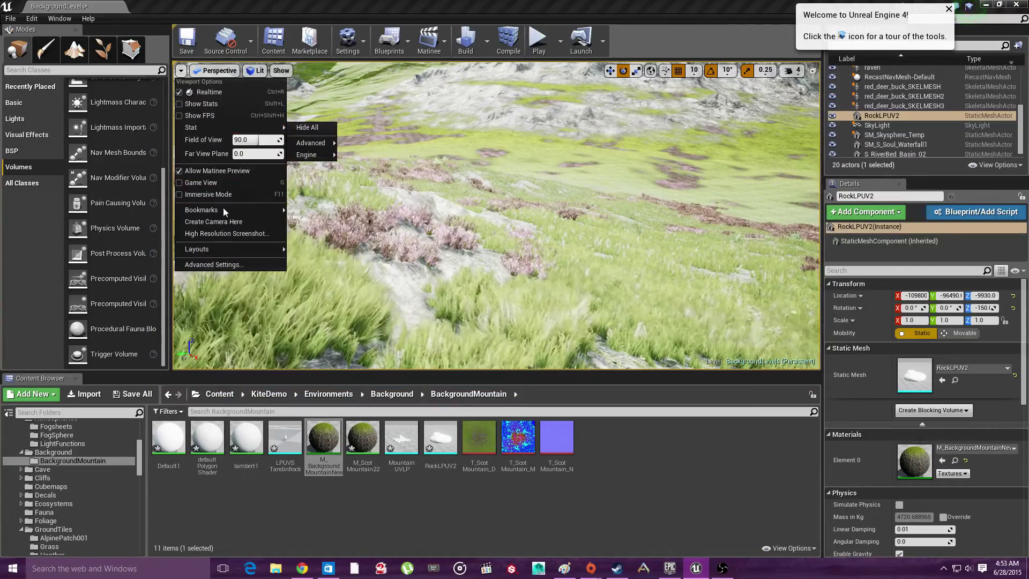
{"action": "left_click", "coordinate": [199, 115]}
{"action": "key", "text": "w"}
{"action": "right_click_drag", "start_coordinate": [267, 115], "coordinate": [322, 75]}
Play the level and run the character across the meadow in full screen to check the frame rate
{"action": "left_click", "coordinate": [539, 38]}
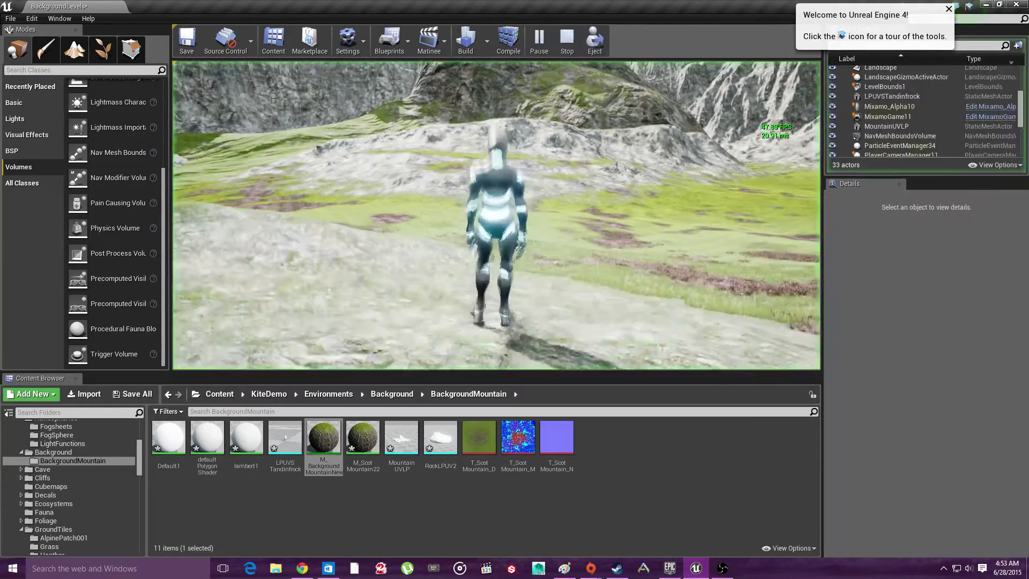
{"action": "key", "text": "w"}
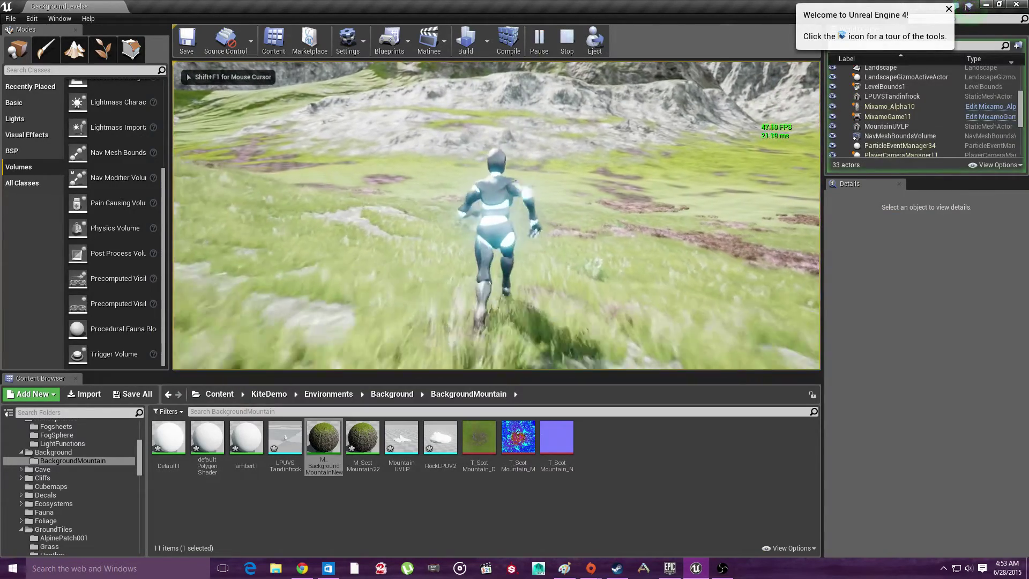
{"action": "key", "text": "shift+F1"}
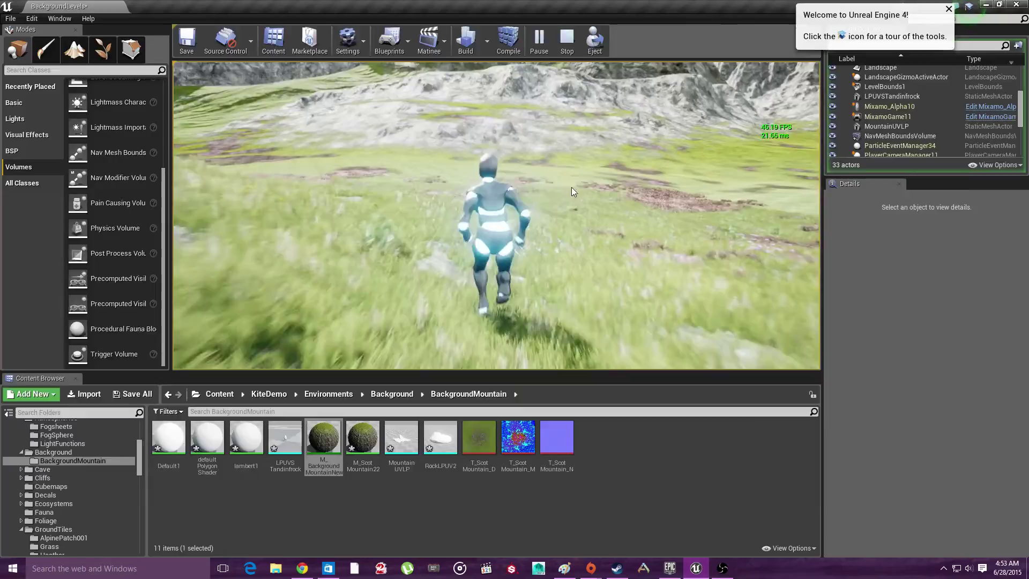
{"action": "key", "text": "F11"}
{"action": "left_click", "coordinate": [571, 188]}
{"action": "key", "text": "w"}
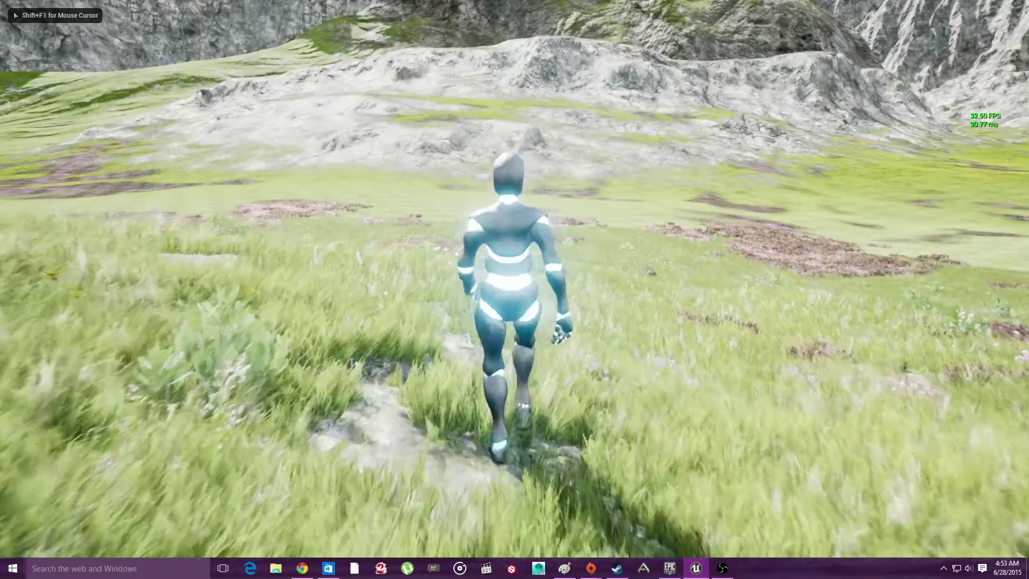
{"action": "key", "text": "w"}
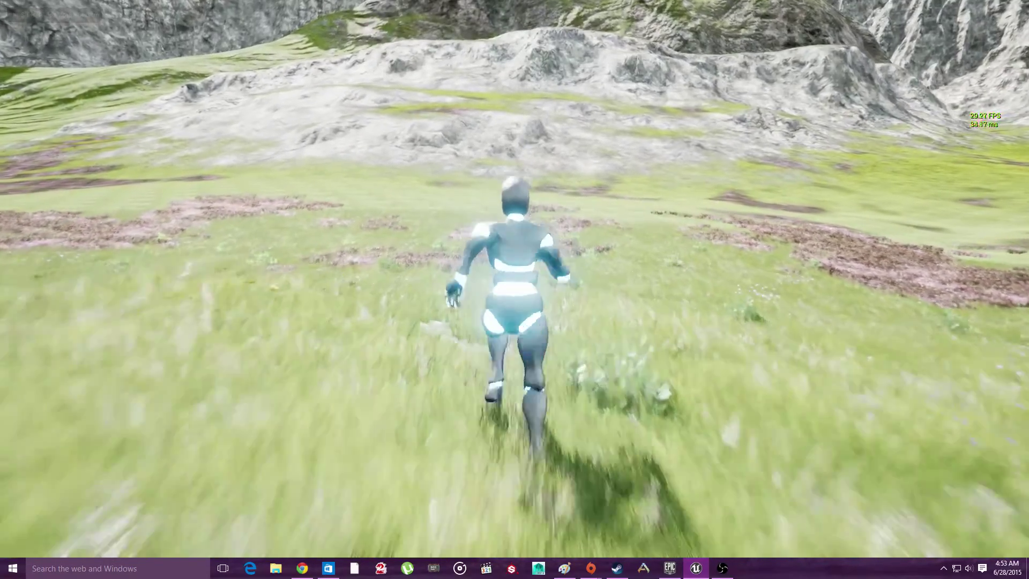
{"action": "key", "text": "w"}
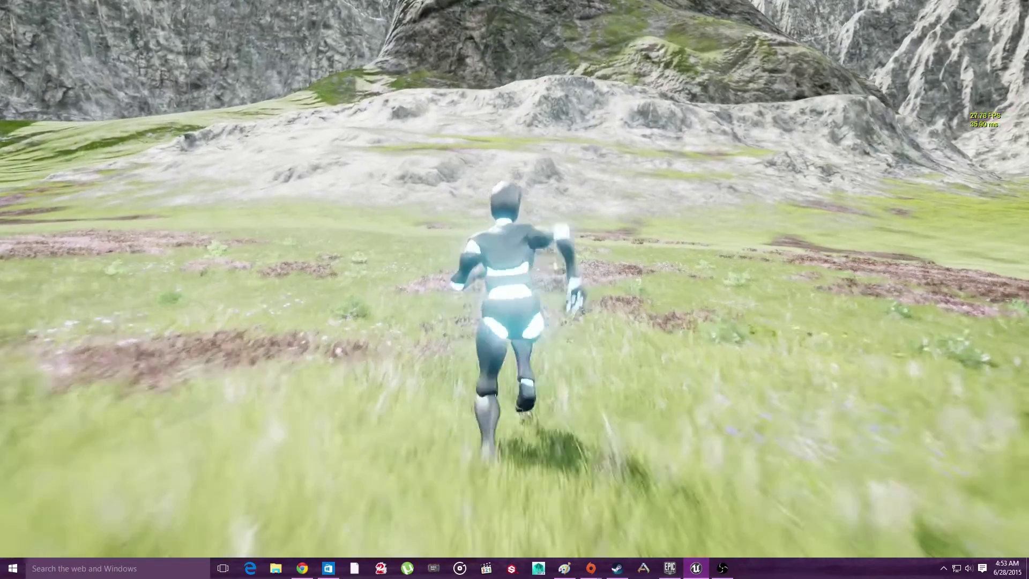
Return the running game to the smaller viewport, run across the meadow to compare the frame rate, and stop playing
{"action": "key", "text": "F11"}
{"action": "left_click", "coordinate": [497, 215]}
{"action": "key", "text": "w"}
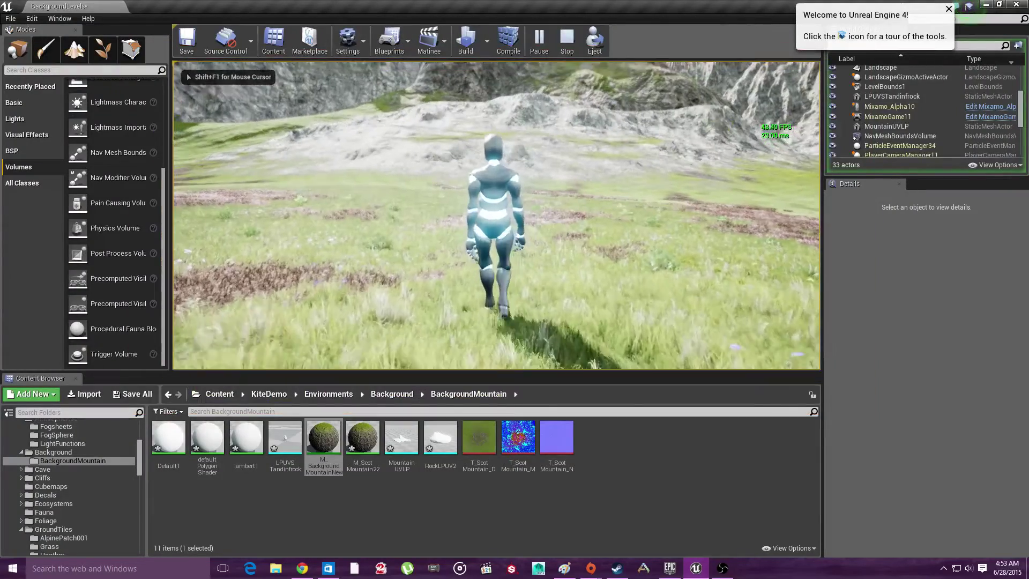
{"action": "key", "text": "w"}
{"action": "key", "text": "d"}
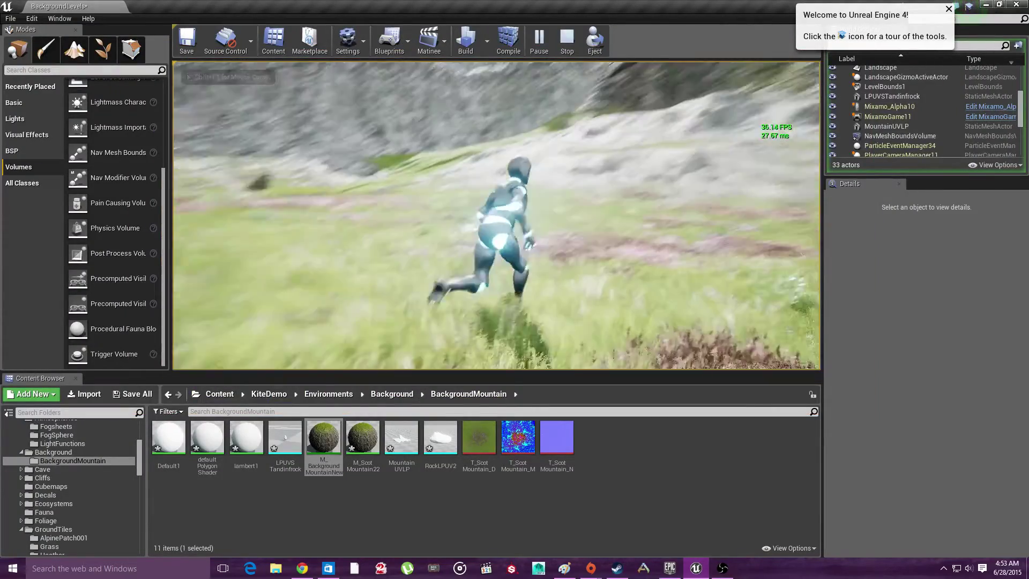
{"action": "key", "text": "w"}
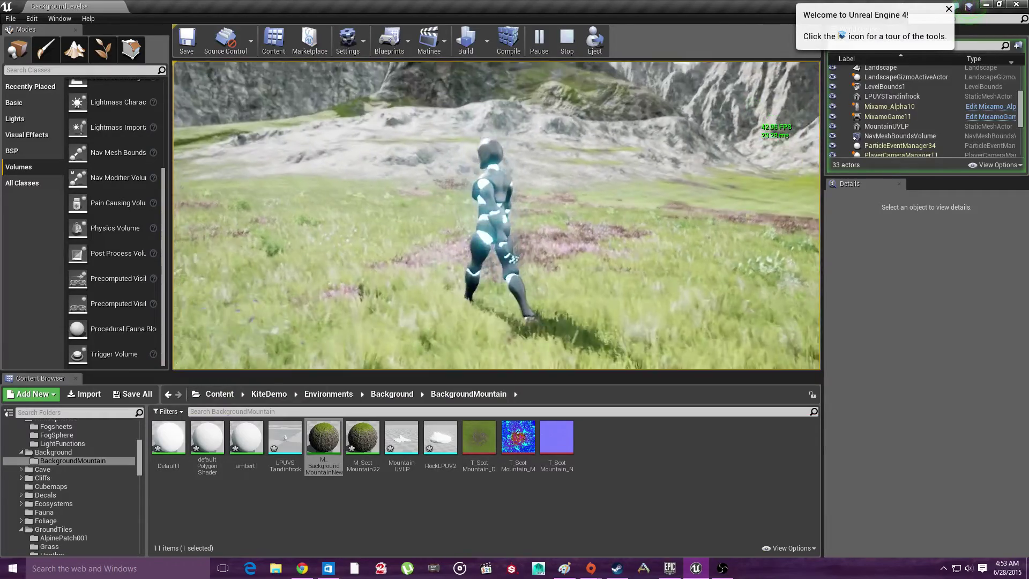
{"action": "key", "text": "Escape"}
Select the large background mountain in the level and open its MountainUVLP static mesh for editing
{"action": "left_click", "coordinate": [563, 110]}
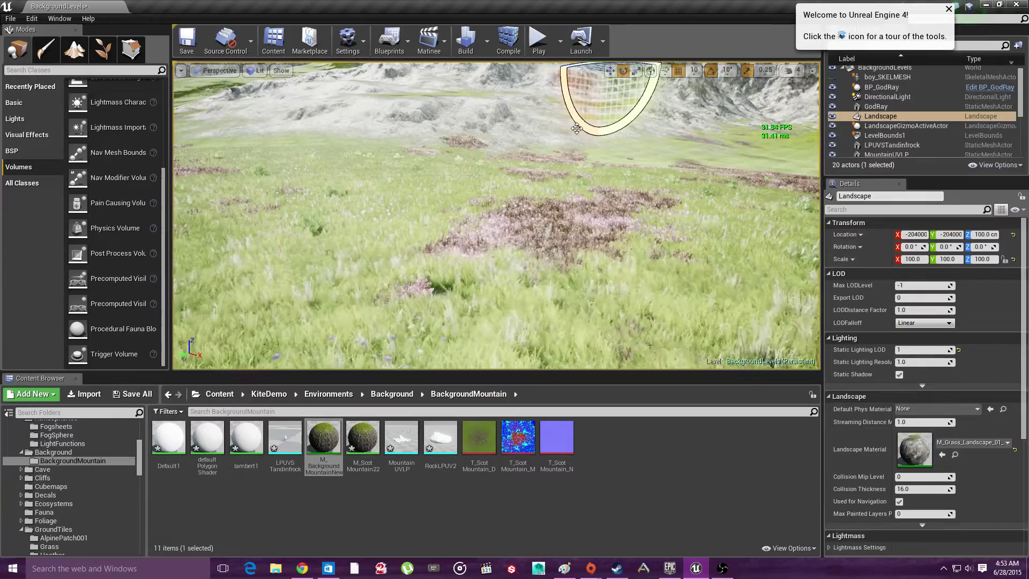
{"action": "right_click_drag", "start_coordinate": [576, 295], "coordinate": [562, 257]}
{"action": "left_click_drag", "start_coordinate": [509, 204], "coordinate": [509, 214]}
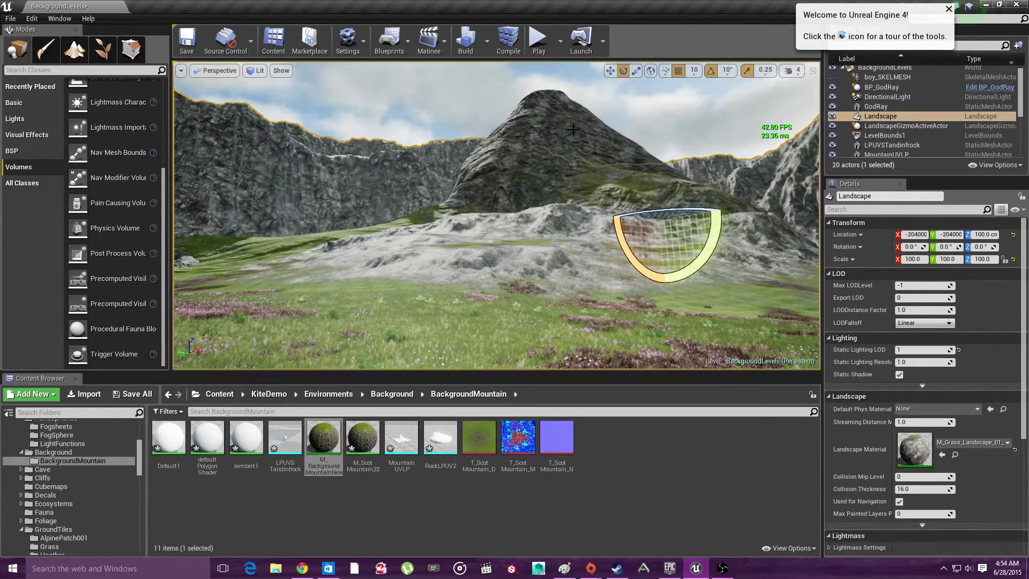
{"action": "left_click", "coordinate": [629, 153]}
{"action": "double_click", "coordinate": [915, 375]}
Set the mountain mesh's Collision Complexity to Use Complex Collision As Simple and save the mesh
{"action": "scroll", "coordinate": [884, 353], "scroll_direction": "down", "scroll_amount": 3}
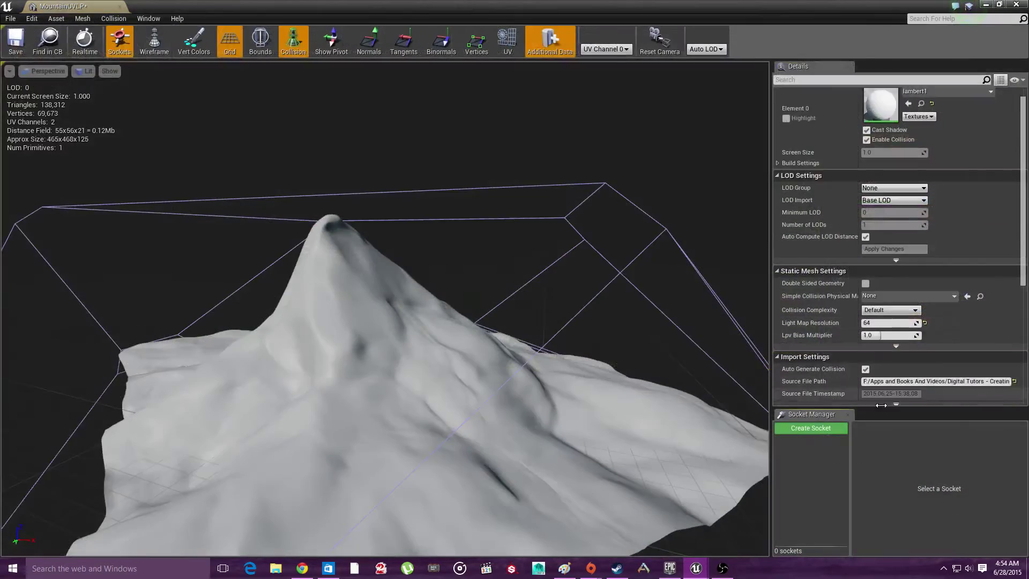
{"action": "scroll", "coordinate": [885, 353], "scroll_direction": "down", "scroll_amount": 3}
{"action": "left_click", "coordinate": [891, 142]}
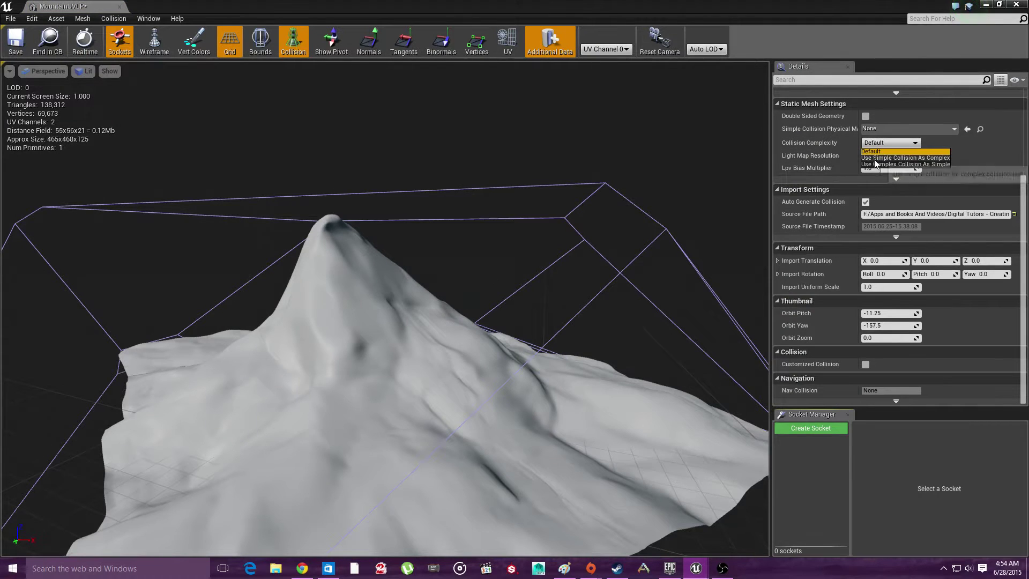
{"action": "left_click", "coordinate": [906, 164]}
{"action": "left_click", "coordinate": [16, 40]}
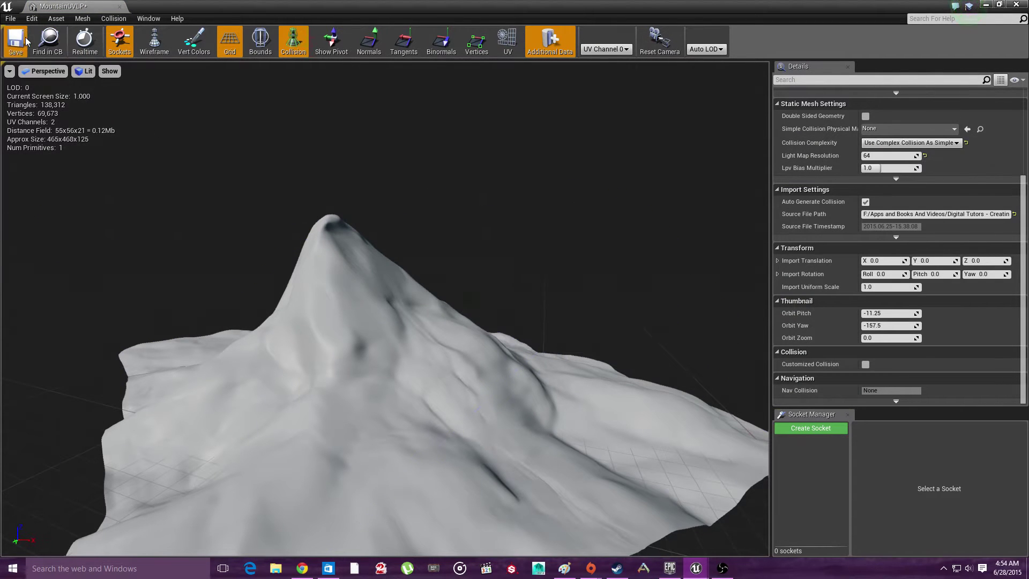
Go back to the level and briefly play-test running toward the mountain
{"action": "left_click", "coordinate": [991, 4]}
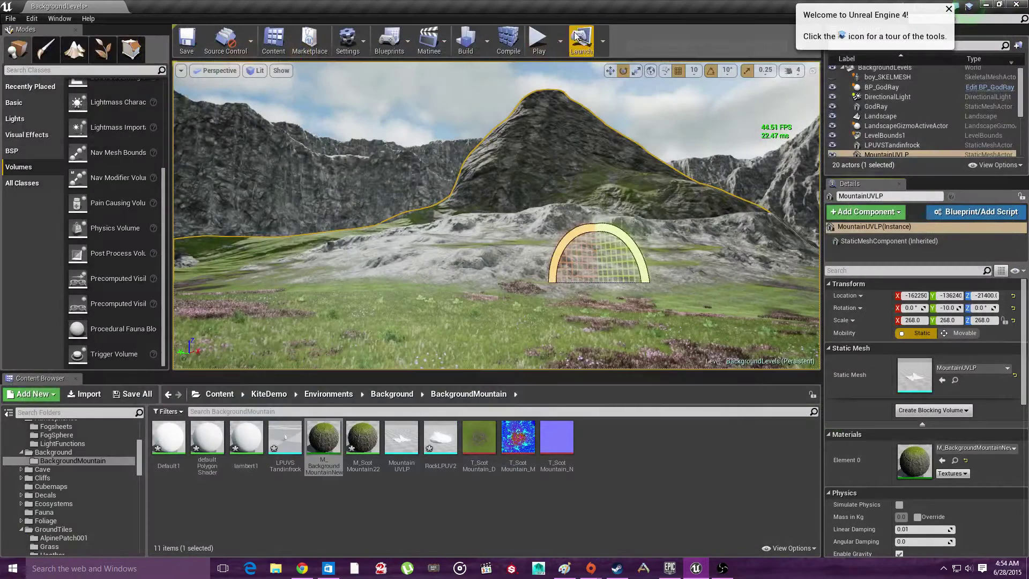
{"action": "key", "text": "w"}
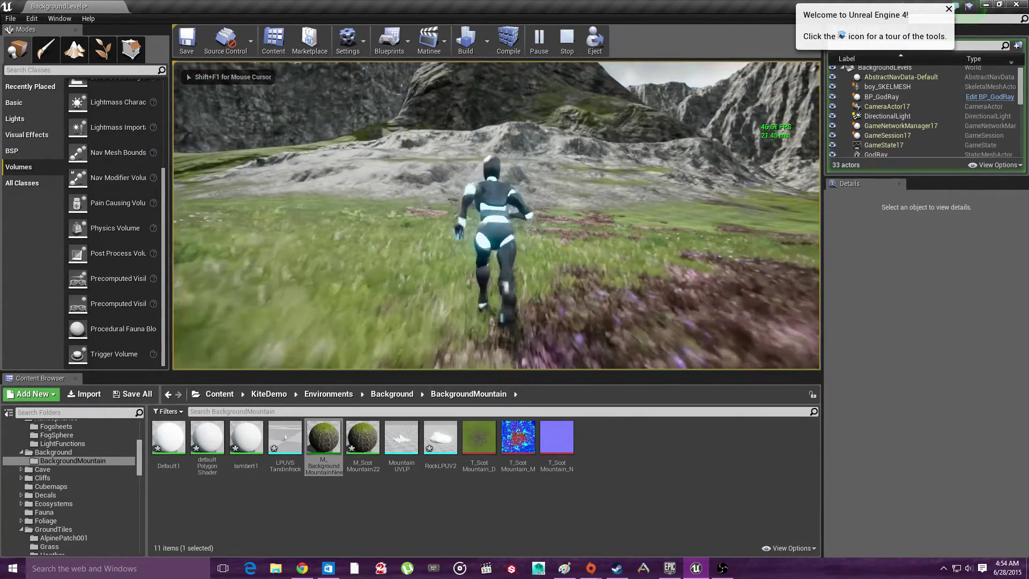
{"action": "key", "text": "Escape"}
Select the landscape and locate its assigned landscape material in the project's content
{"action": "left_click", "coordinate": [580, 268]}
{"action": "left_click", "coordinate": [584, 273]}
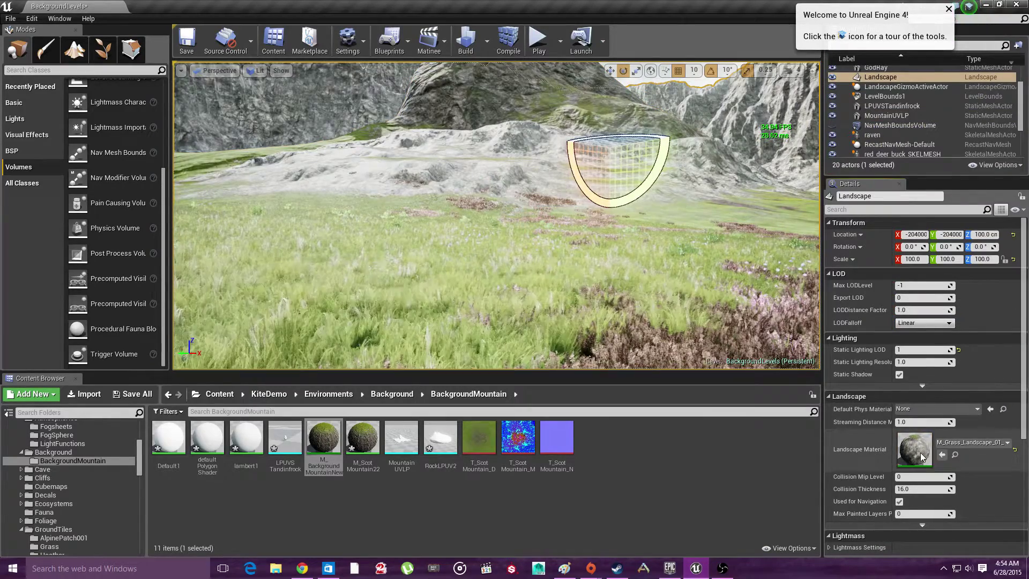
{"action": "left_click", "coordinate": [955, 455]}
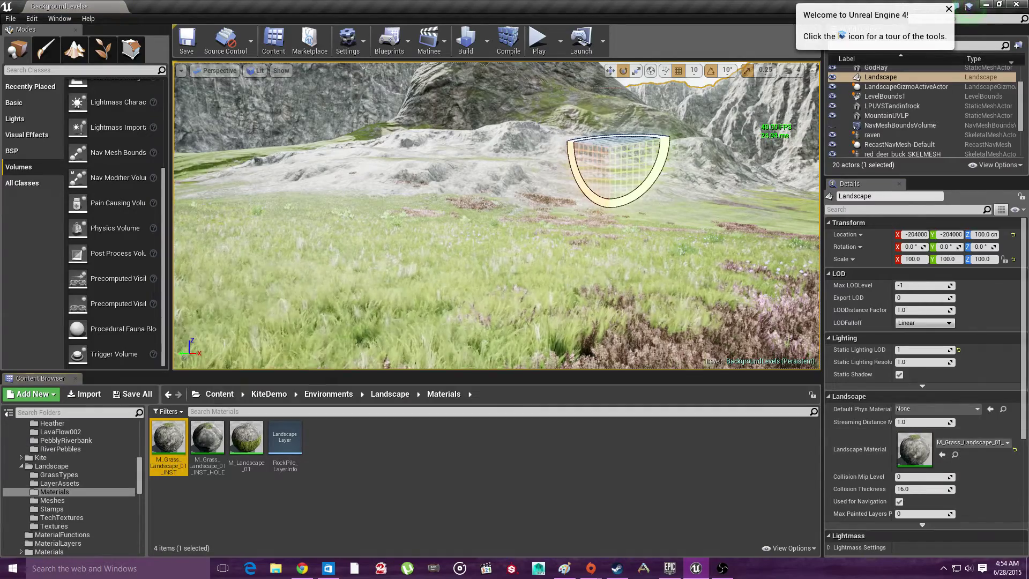
Apply the M_Grass_Landscape_01_INST material to the MountainUVLP mountain
{"action": "left_click", "coordinate": [540, 122]}
{"action": "left_click_drag", "start_coordinate": [175, 453], "coordinate": [629, 160]}
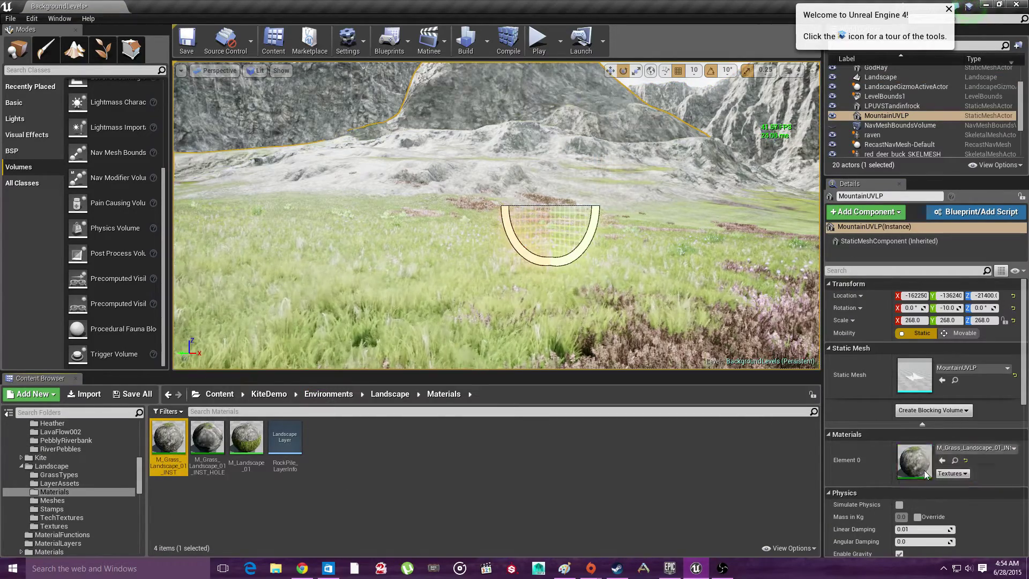
{"action": "right_click_drag", "start_coordinate": [629, 161], "coordinate": [631, 127]}
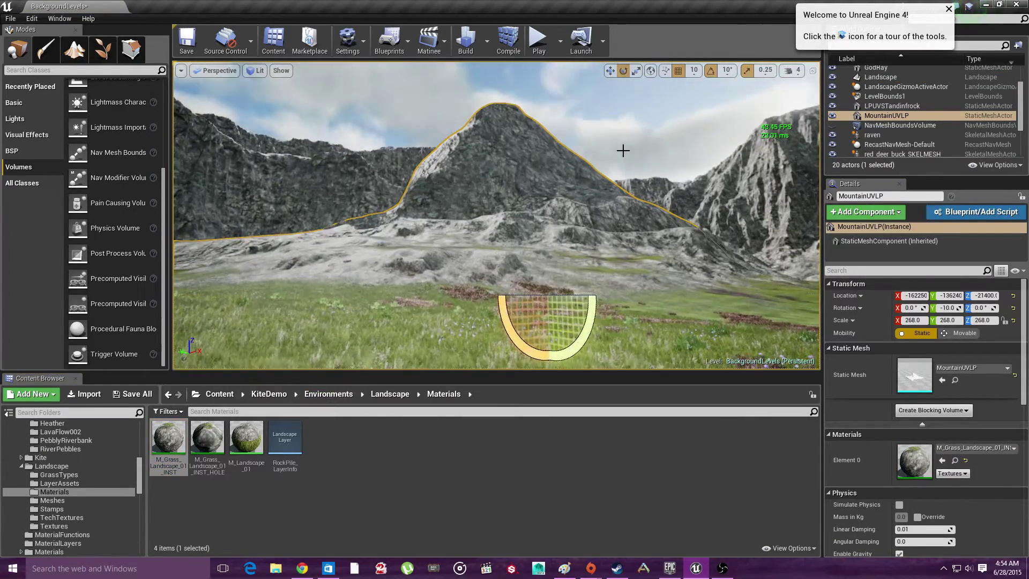
Play-test the level by running and jumping toward the mountain to examine its new material and collision, and stop playing
{"action": "left_click", "coordinate": [538, 41]}
{"action": "left_click", "coordinate": [588, 137]}
{"action": "key", "text": "w"}
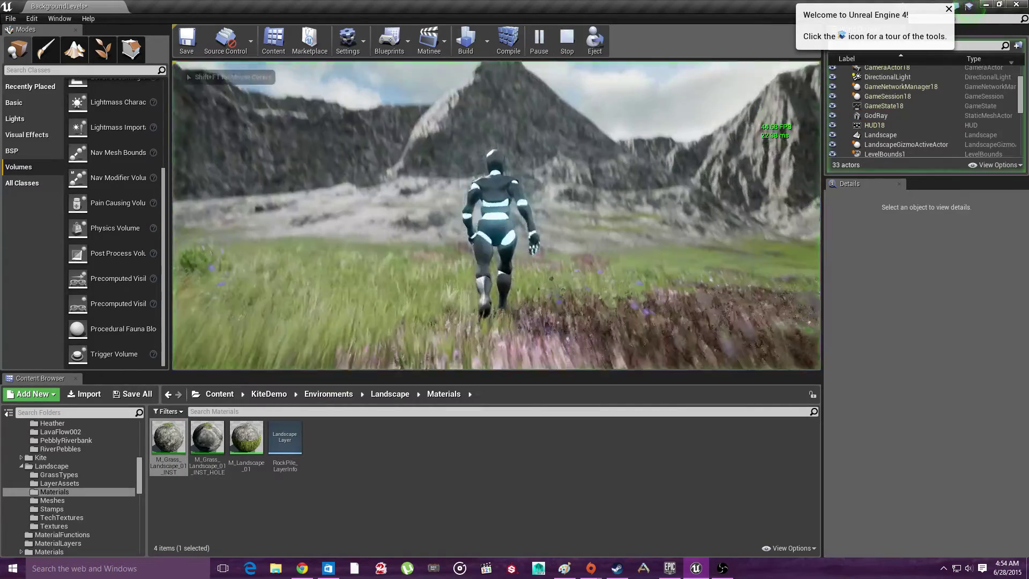
{"action": "key", "text": "space"}
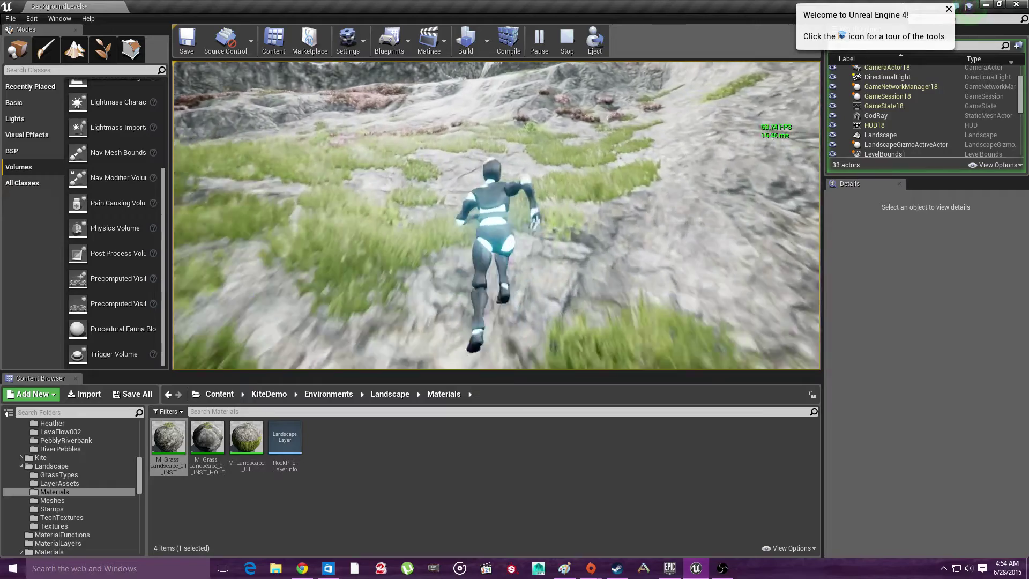
{"action": "key", "text": "w"}
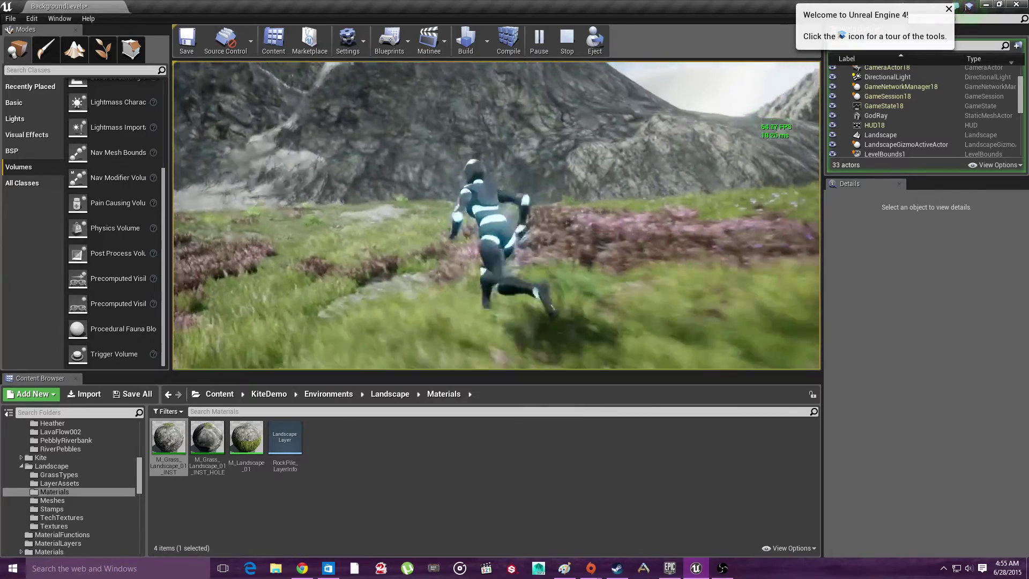
{"action": "key", "text": "Escape"}
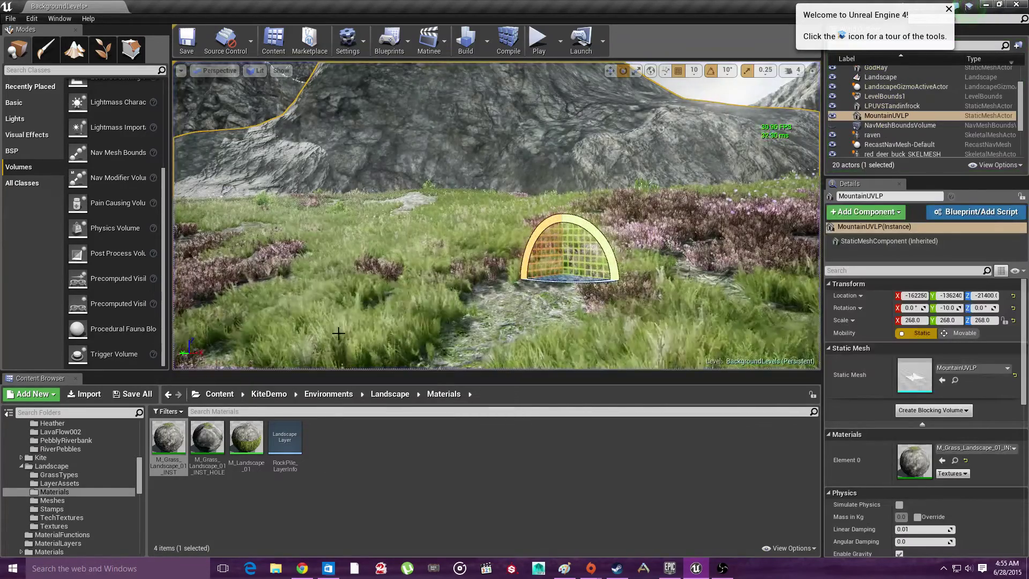
Try M_Landscape_01 as the mountain's material and replace it with M_Grass_Landscape_01_INST_HOLE, inspecting the mountain's surface up close
{"action": "right_click_drag", "start_coordinate": [383, 307], "coordinate": [383, 247]}
{"action": "left_click_drag", "start_coordinate": [246, 437], "coordinate": [915, 461]}
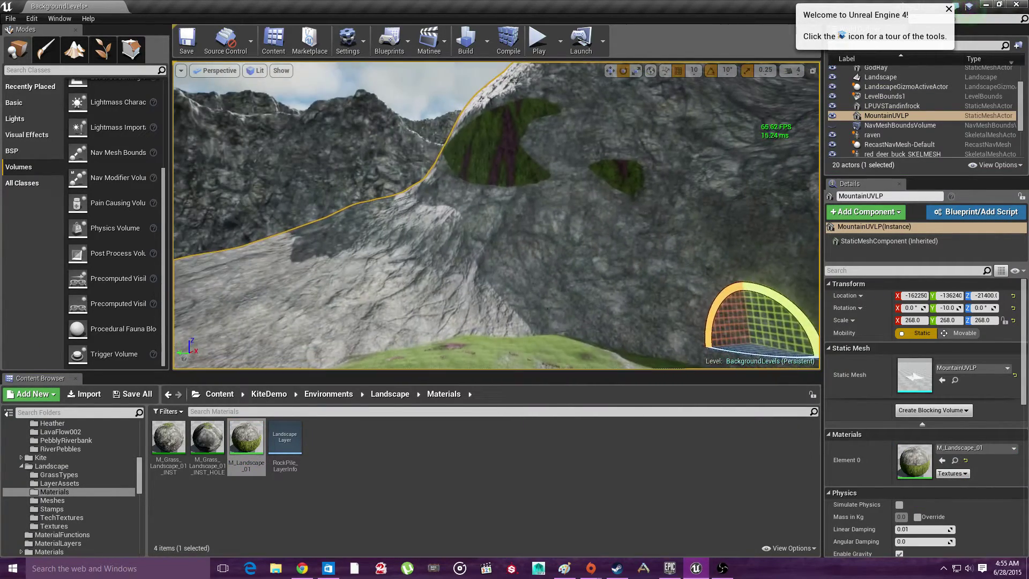
{"action": "left_click_drag", "start_coordinate": [207, 439], "coordinate": [912, 461]}
{"action": "right_click_drag", "start_coordinate": [654, 257], "coordinate": [739, 295]}
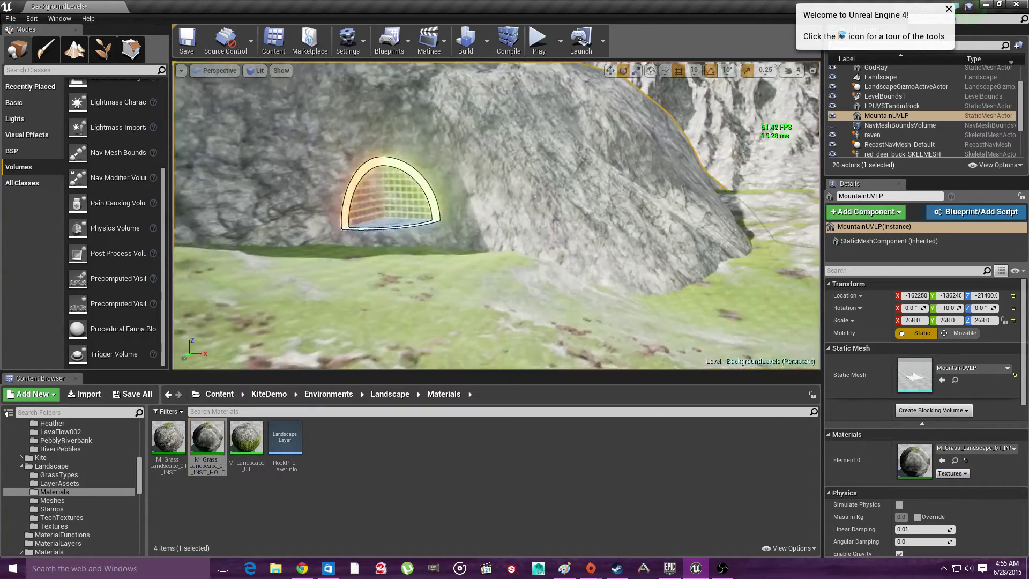
{"action": "right_click_drag", "start_coordinate": [536, 257], "coordinate": [595, 284]}
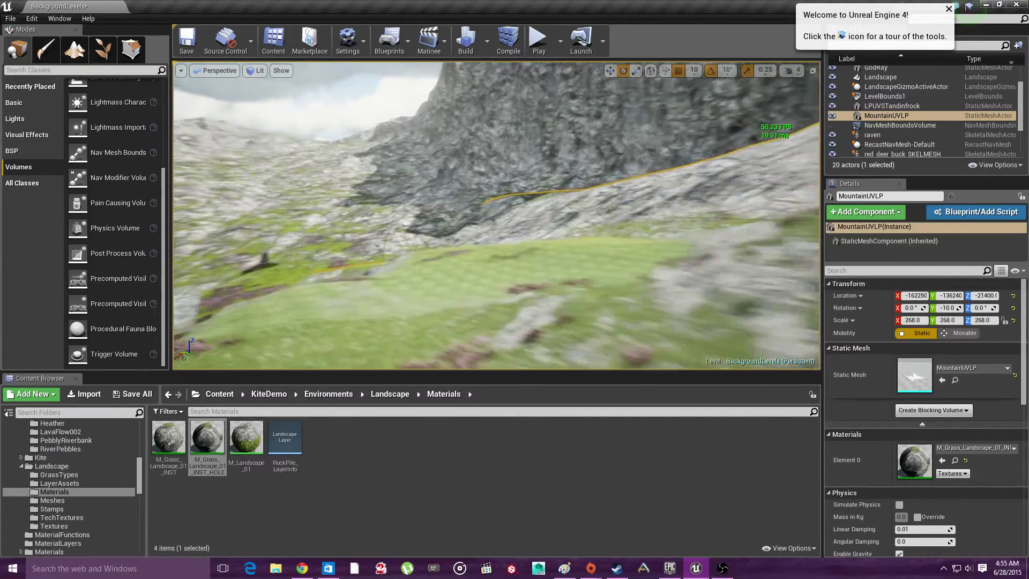
{"action": "mouse_move", "coordinate": [595, 284]}
{"action": "right_mouse_down"}
{"action": "mouse_move", "coordinate": [595, 313]}
{"action": "mouse_move", "coordinate": [595, 268]}
{"action": "right_mouse_up"}
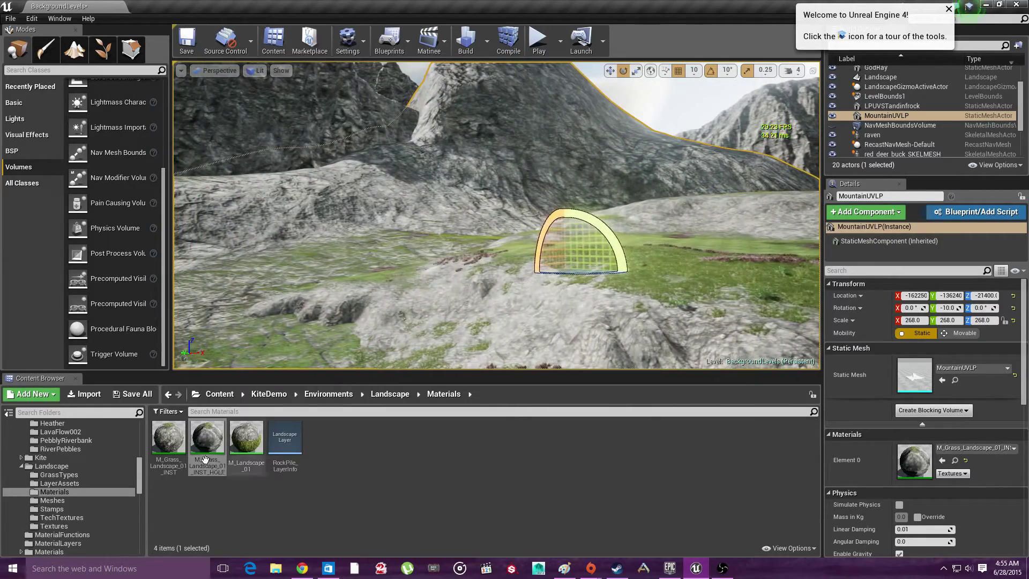
Try M_ScotMountain22 from the BackgroundMountain folder as the mountain's material and replace it with M_BackgroundMountainNew
{"action": "scroll", "coordinate": [69, 474], "scroll_direction": "up", "scroll_amount": 3}
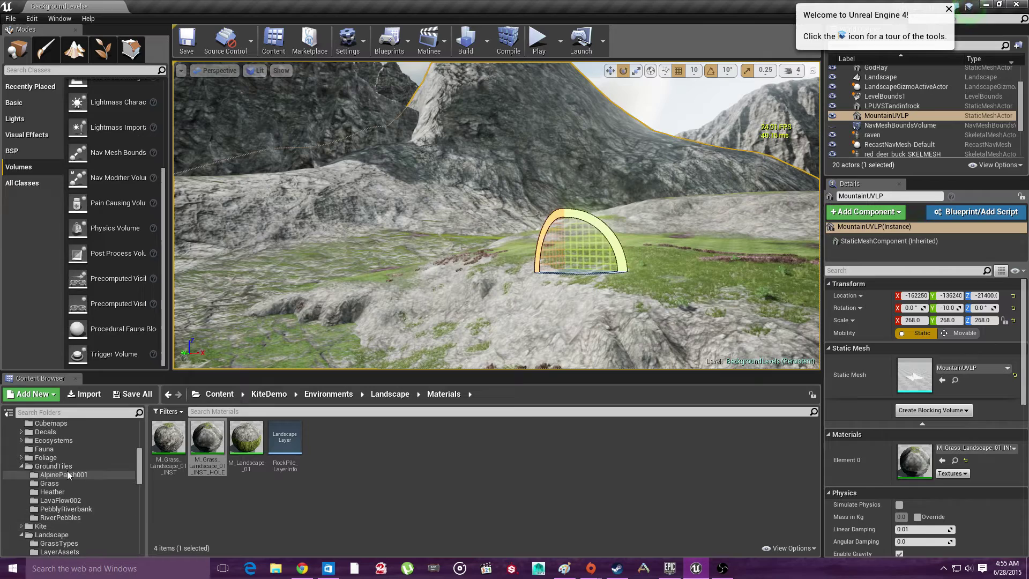
{"action": "scroll", "coordinate": [67, 472], "scroll_direction": "up", "scroll_amount": 3}
{"action": "left_click", "coordinate": [89, 449]}
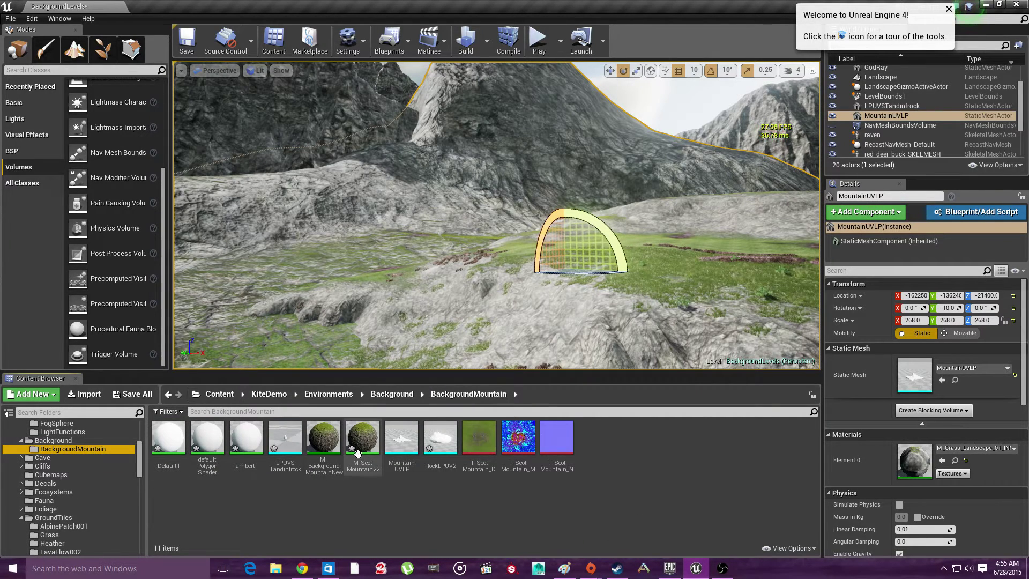
{"action": "left_click_drag", "start_coordinate": [358, 454], "coordinate": [614, 352]}
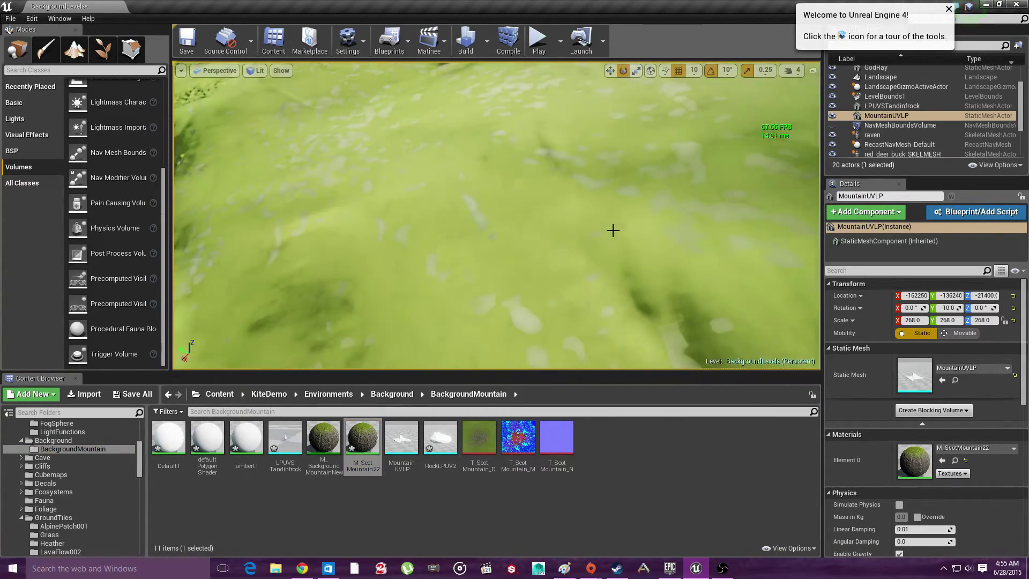
{"action": "left_click_drag", "start_coordinate": [324, 442], "coordinate": [916, 462]}
{"action": "right_click_drag", "start_coordinate": [496, 215], "coordinate": [515, 198]}
{"action": "right_click_drag", "start_coordinate": [434, 239], "coordinate": [471, 300]}
Select the landscape, open its M_Grass_Landscape_01_INST material instance and open the parent material M_Landscape_01
{"action": "left_click", "coordinate": [470, 301]}
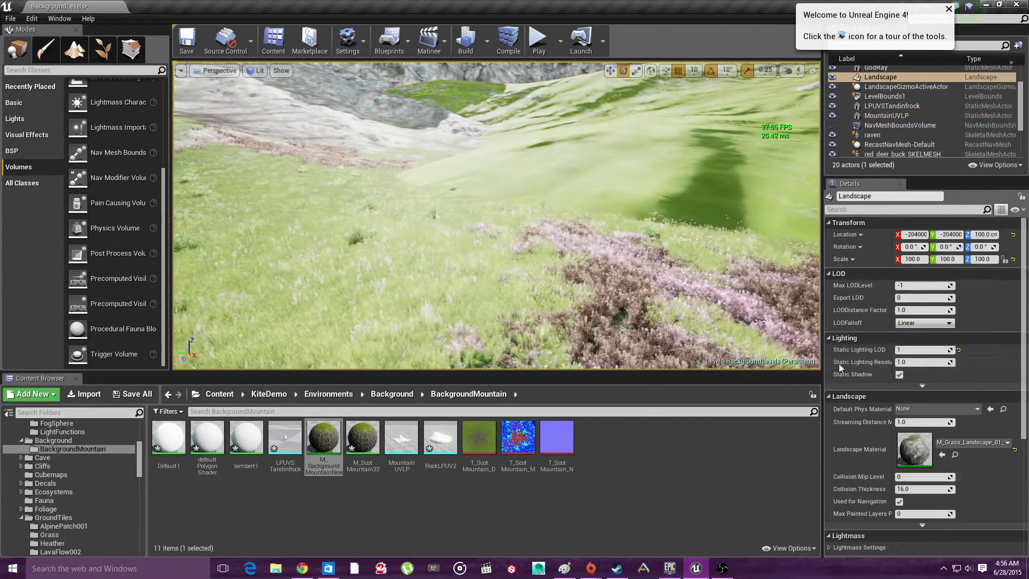
{"action": "double_click", "coordinate": [912, 448]}
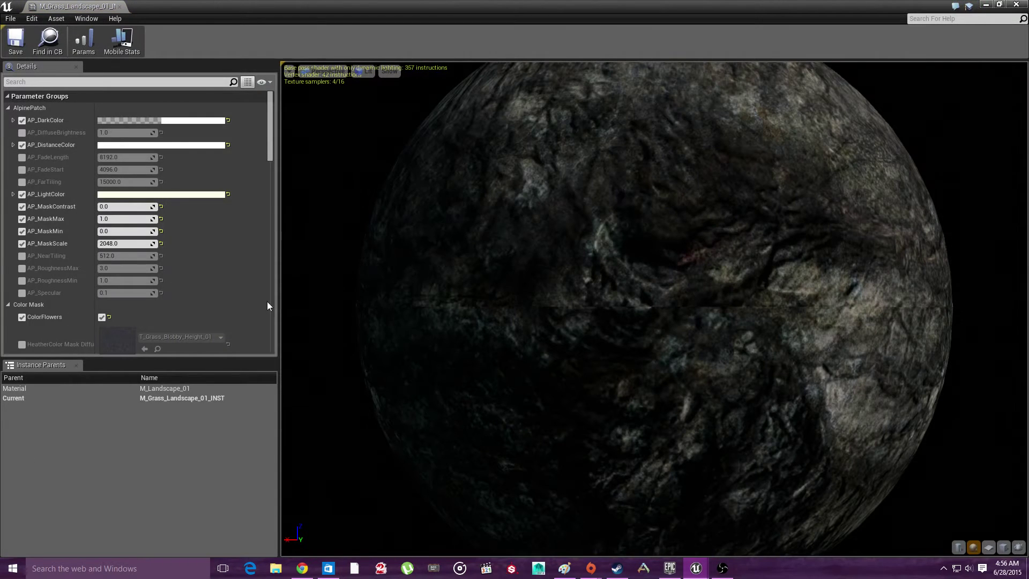
{"action": "scroll", "coordinate": [268, 284], "scroll_direction": "down", "scroll_amount": 1}
{"action": "scroll", "coordinate": [262, 182], "scroll_direction": "down", "scroll_amount": 3}
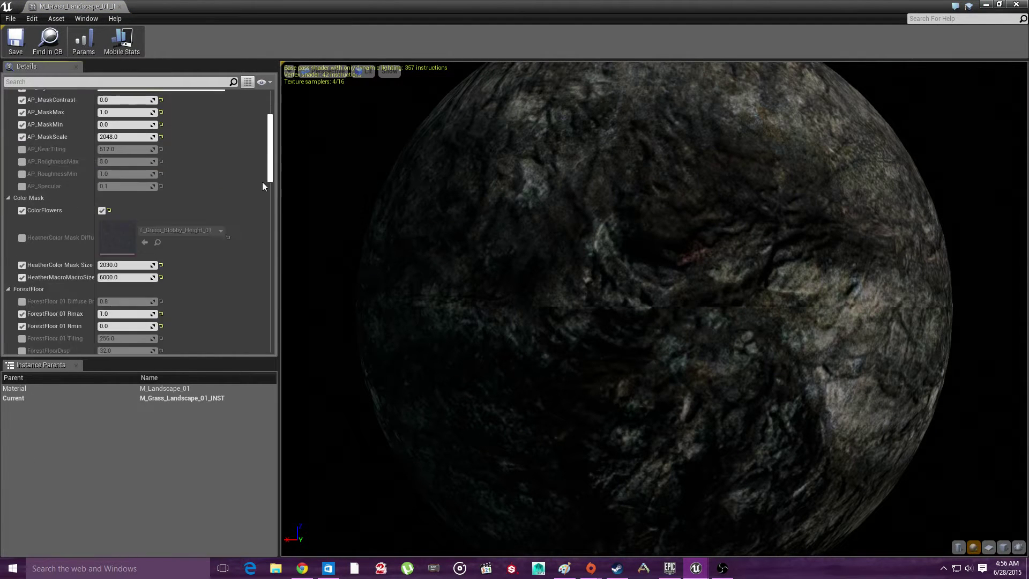
{"action": "left_click_drag", "start_coordinate": [270, 180], "coordinate": [272, 345]}
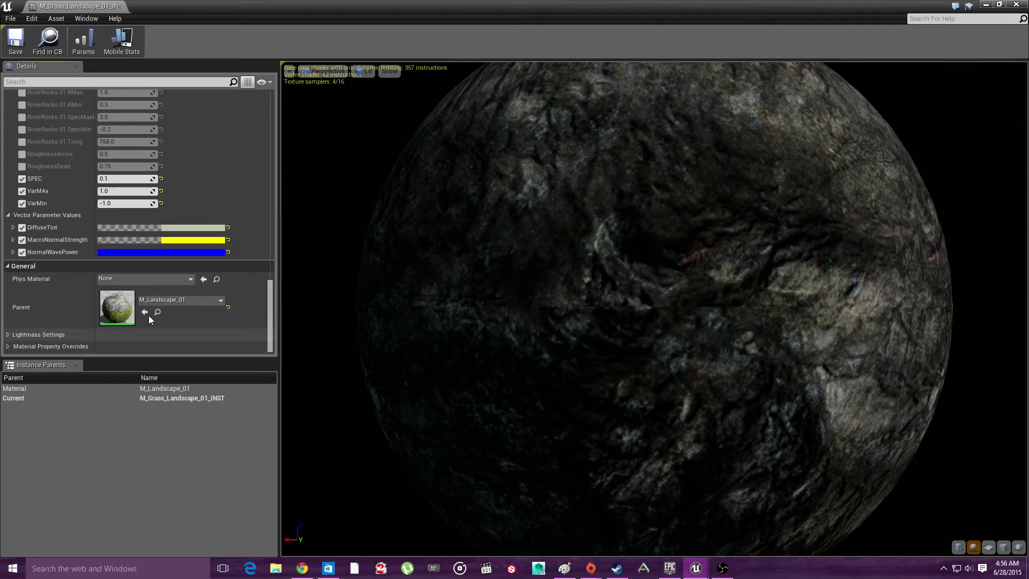
{"action": "double_click", "coordinate": [133, 301]}
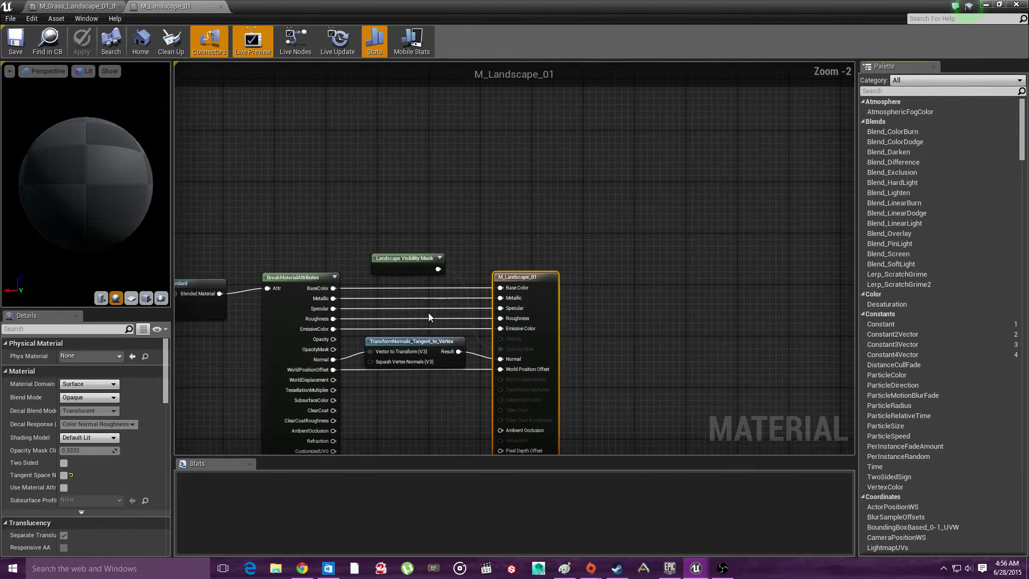
Examine the M_Landscape_01 graph, including the foliage layer masks, landscape layers, heather blend and grass output nodes
{"action": "scroll", "coordinate": [429, 317], "scroll_direction": "down", "scroll_amount": 1}
{"action": "right_click_drag", "start_coordinate": [420, 373], "coordinate": [979, 90]}
{"action": "right_click_drag", "start_coordinate": [590, 451], "coordinate": [440, 64]}
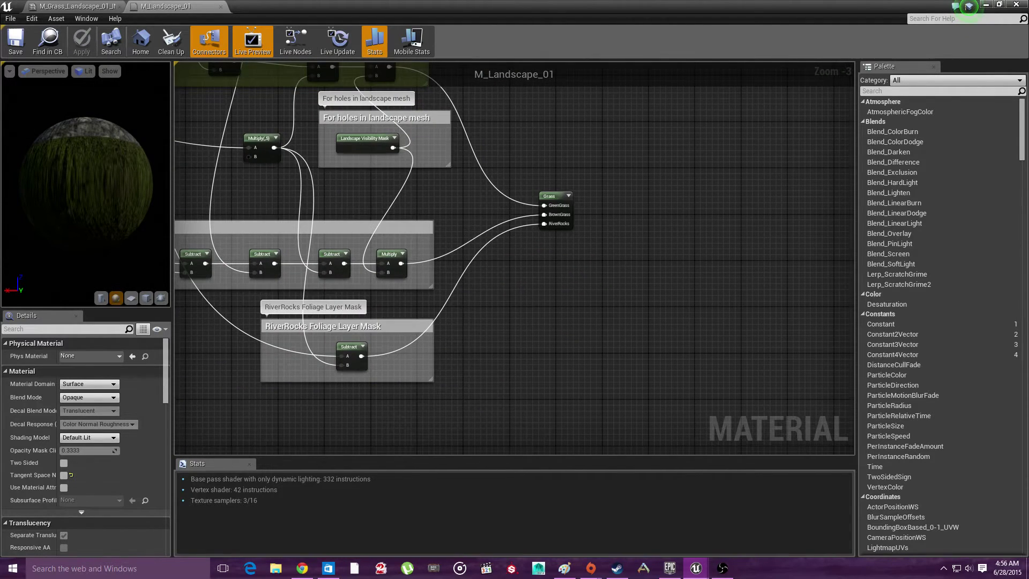
{"action": "right_click_drag", "start_coordinate": [343, 225], "coordinate": [798, 231]}
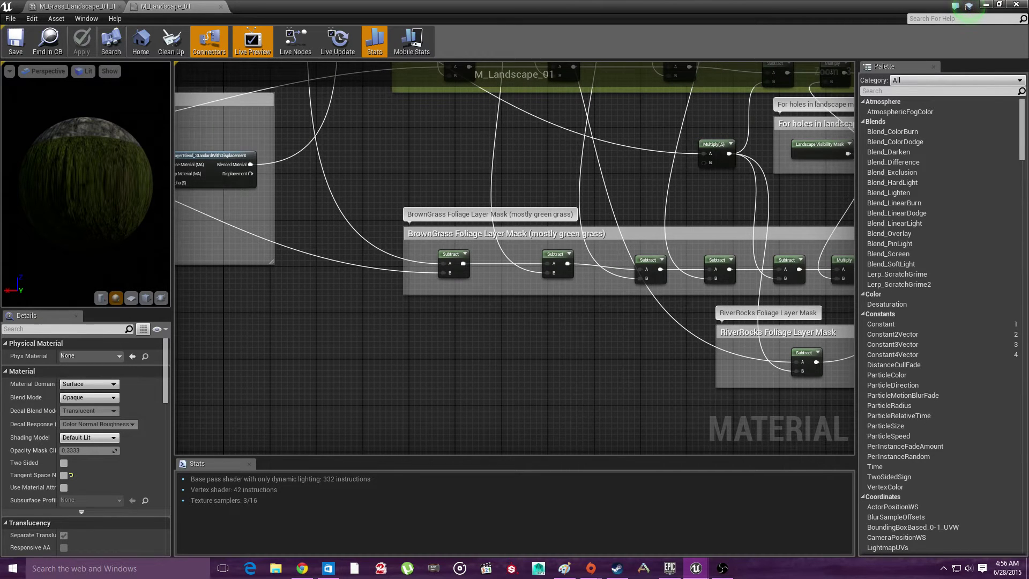
{"action": "right_click_drag", "start_coordinate": [375, 268], "coordinate": [666, 389]}
{"action": "right_click_drag", "start_coordinate": [643, 204], "coordinate": [359, 396]}
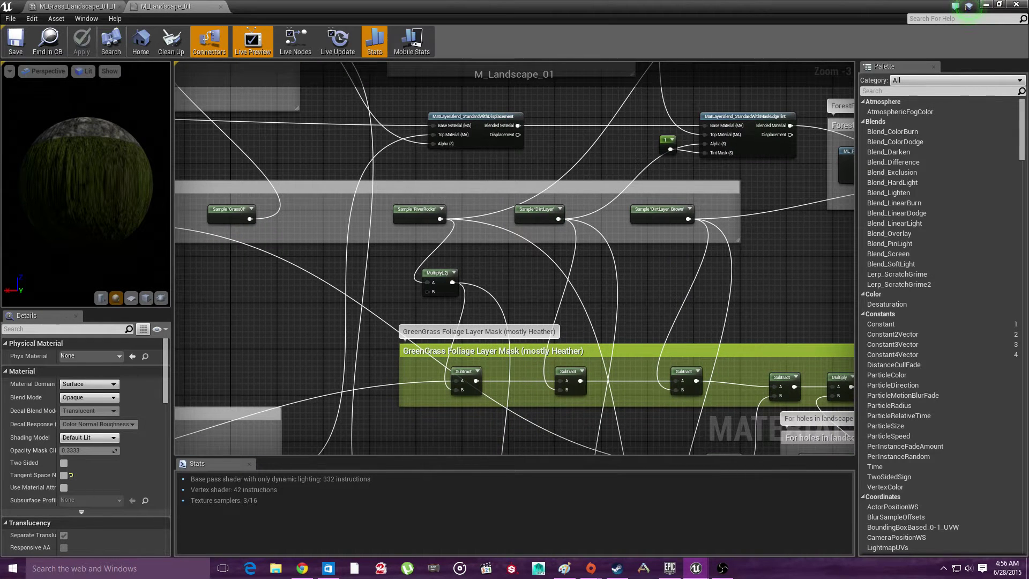
{"action": "right_click_drag", "start_coordinate": [643, 268], "coordinate": [327, 155]}
{"action": "right_click_drag", "start_coordinate": [536, 268], "coordinate": [454, 194]}
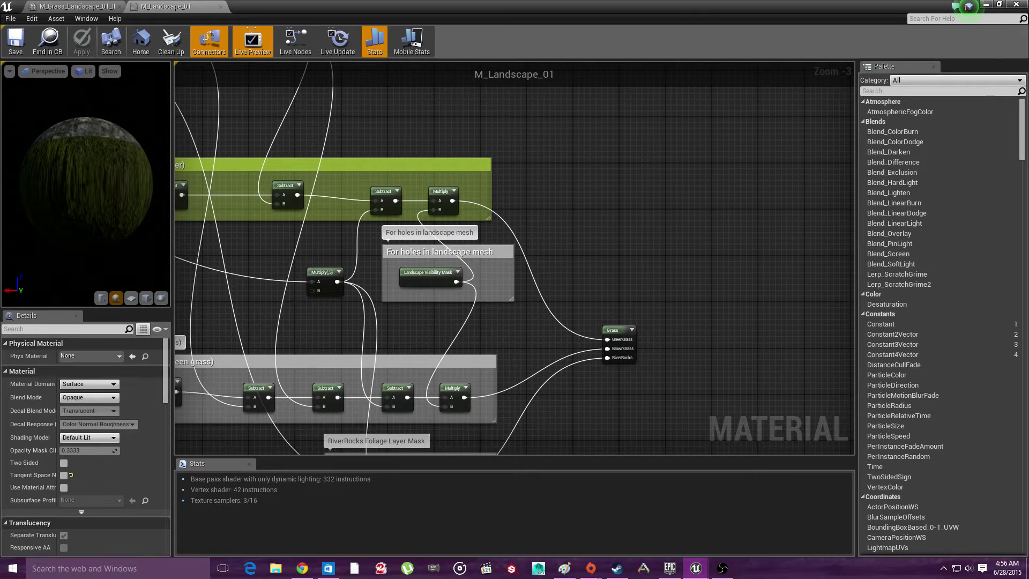
{"action": "right_click_drag", "start_coordinate": [442, 123], "coordinate": [498, 128]}
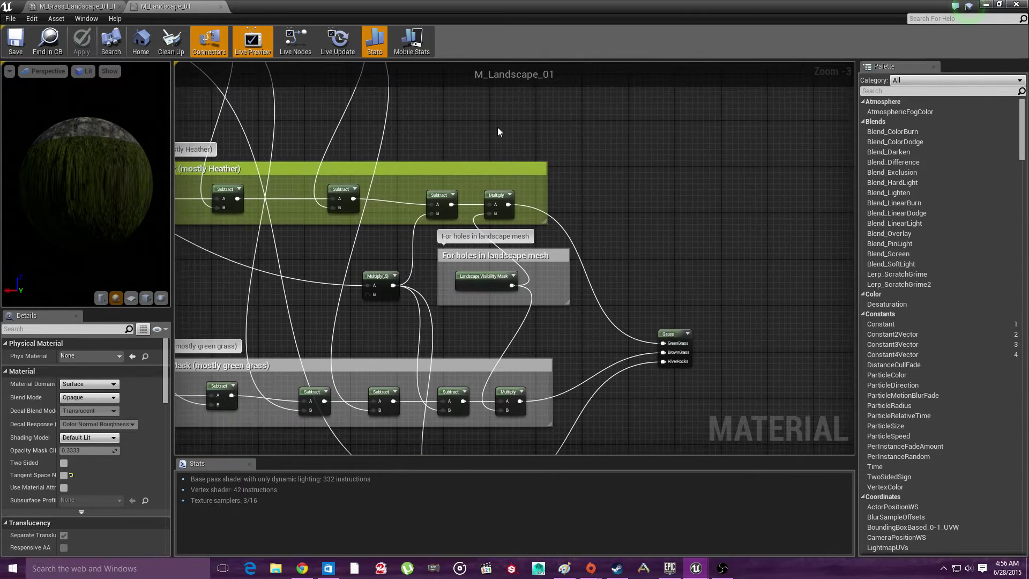
{"action": "scroll", "coordinate": [499, 132], "scroll_direction": "down", "scroll_amount": 3}
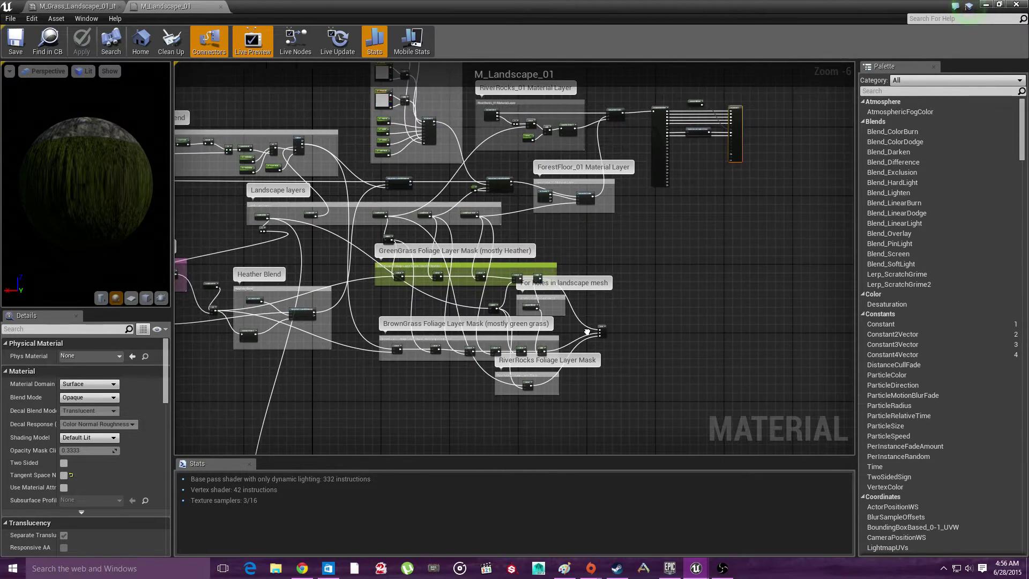
{"action": "right_click_drag", "start_coordinate": [587, 332], "coordinate": [615, 299]}
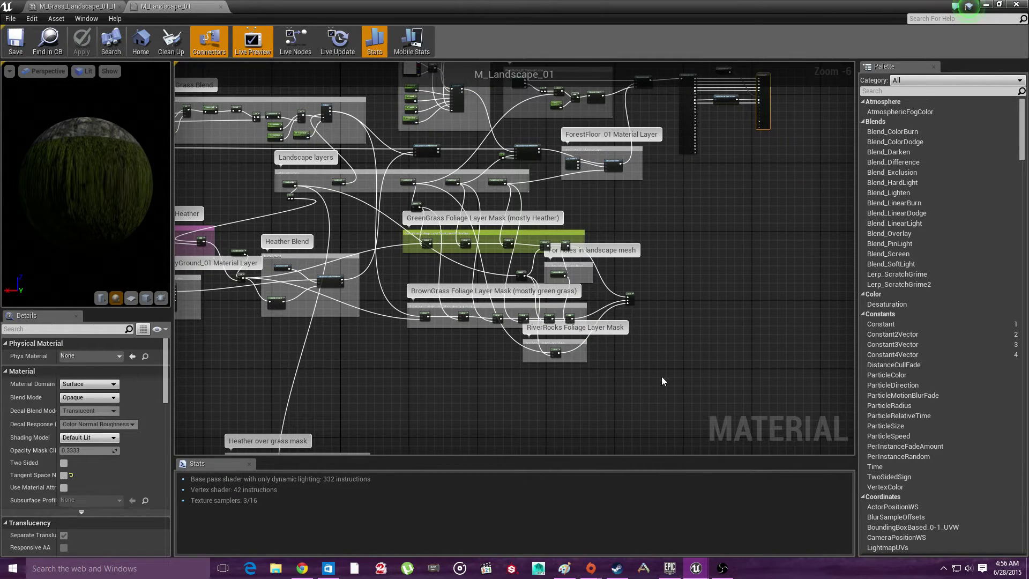
{"action": "right_click_drag", "start_coordinate": [703, 262], "coordinate": [711, 259]}
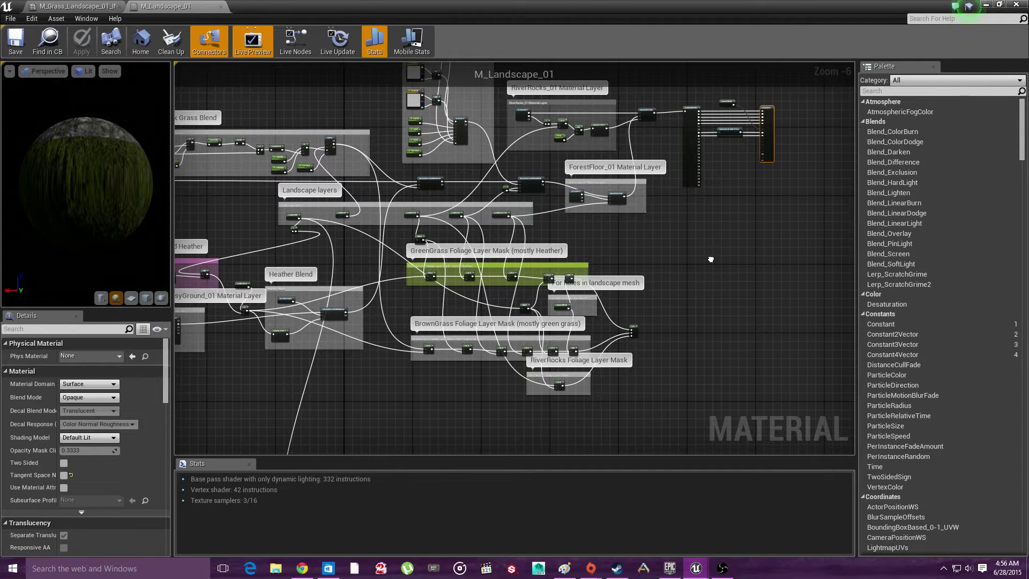
{"action": "right_click_drag", "start_coordinate": [490, 399], "coordinate": [636, 275]}
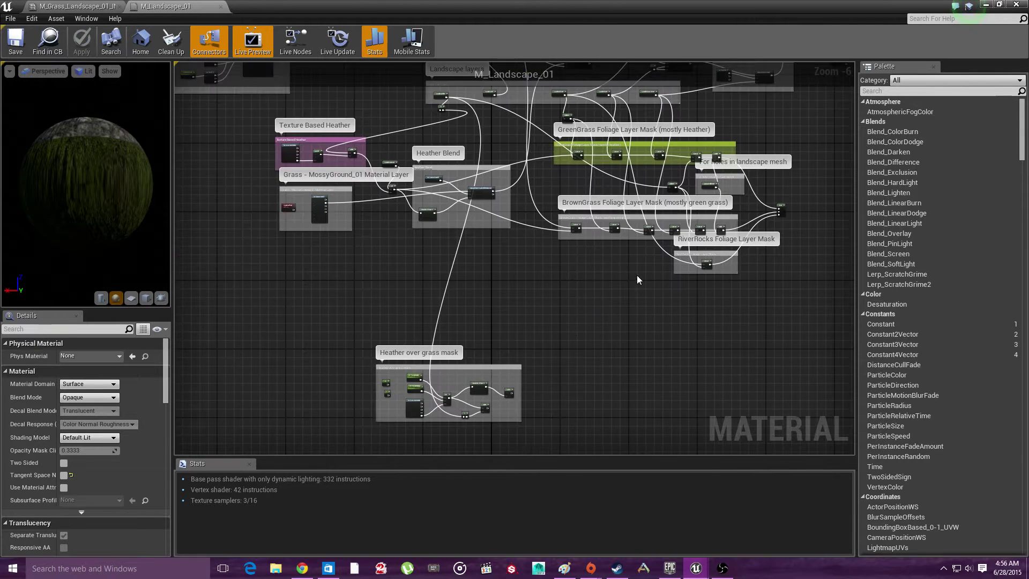
Copy the heather, mossy ground, landscape layer sample, foliage layer mask and grass output nodes from the M_Landscape_01 graph
{"action": "scroll", "coordinate": [624, 292], "scroll_direction": "down", "scroll_amount": 1}
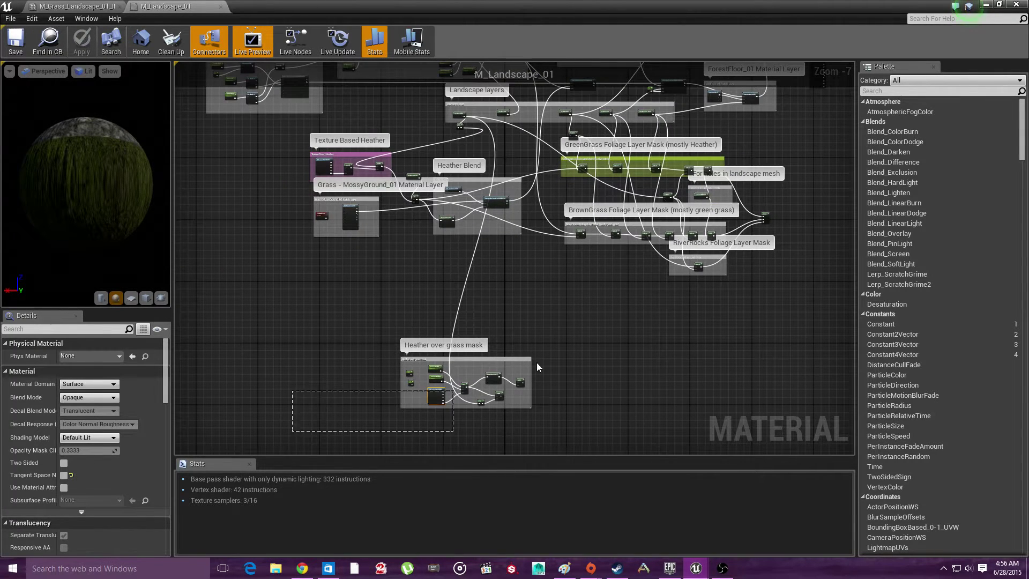
{"action": "left_click_drag", "start_coordinate": [735, 278], "coordinate": [781, 143]}
{"action": "left_click_drag", "start_coordinate": [694, 121], "coordinate": [785, 111]}
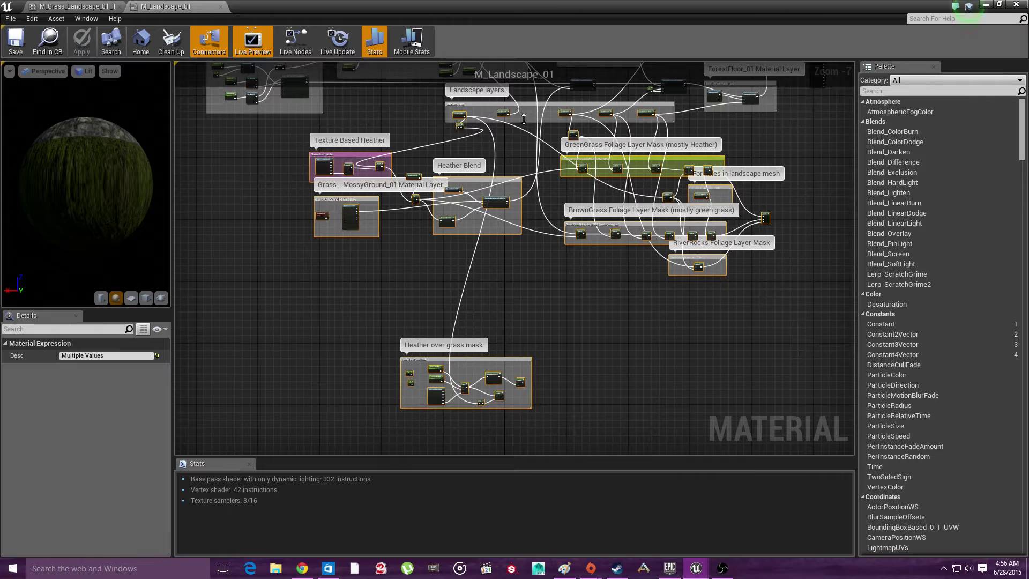
{"action": "right_click", "coordinate": [504, 113]}
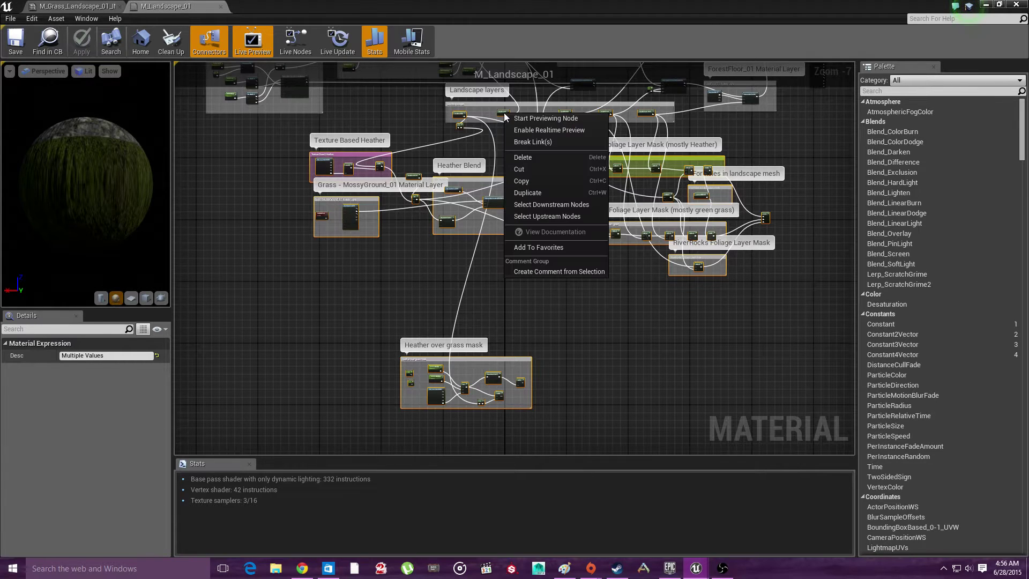
{"action": "left_click", "coordinate": [551, 179]}
Return to the M_Grass_Landscape_01_INST preview and close the material editor window
{"action": "right_click_drag", "start_coordinate": [810, 117], "coordinate": [784, 325]}
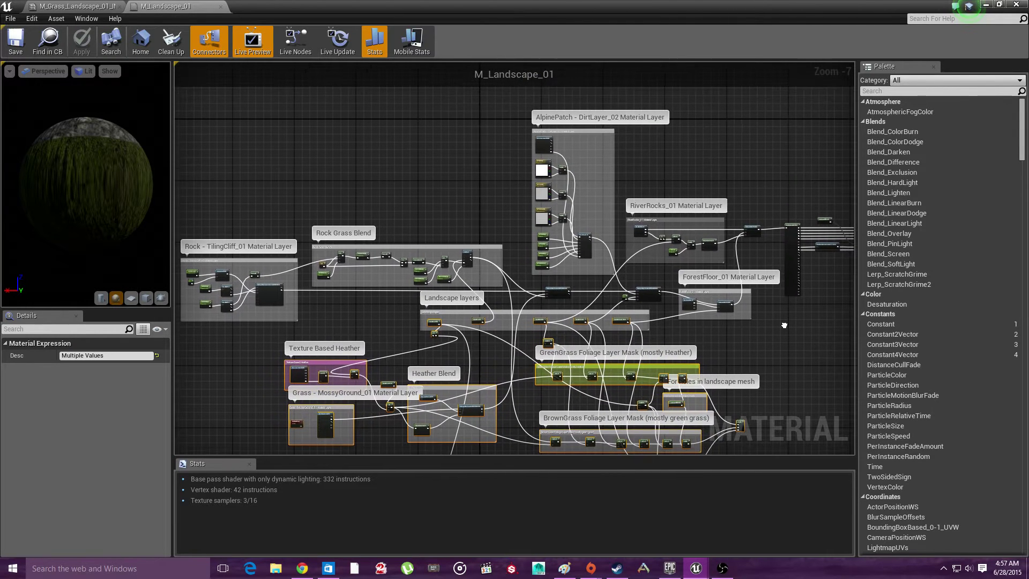
{"action": "left_click", "coordinate": [75, 7]}
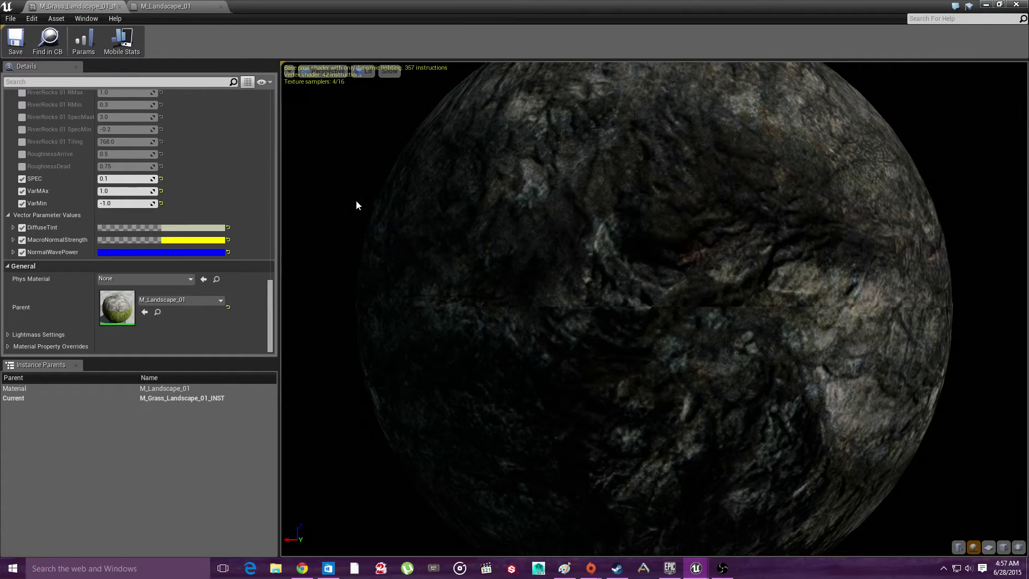
{"action": "scroll", "coordinate": [413, 324], "scroll_direction": "down", "scroll_amount": 4}
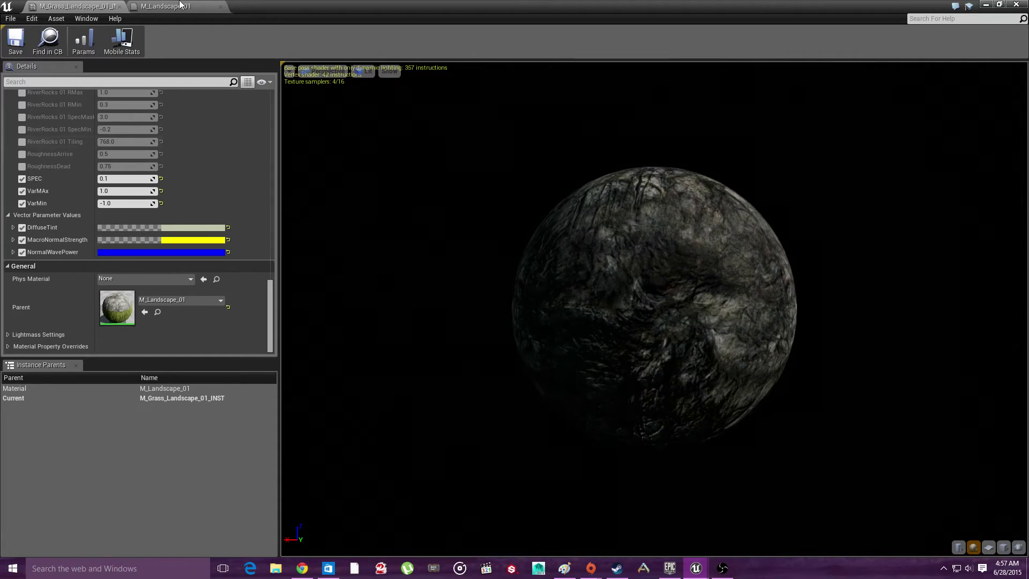
{"action": "left_click", "coordinate": [1018, 5]}
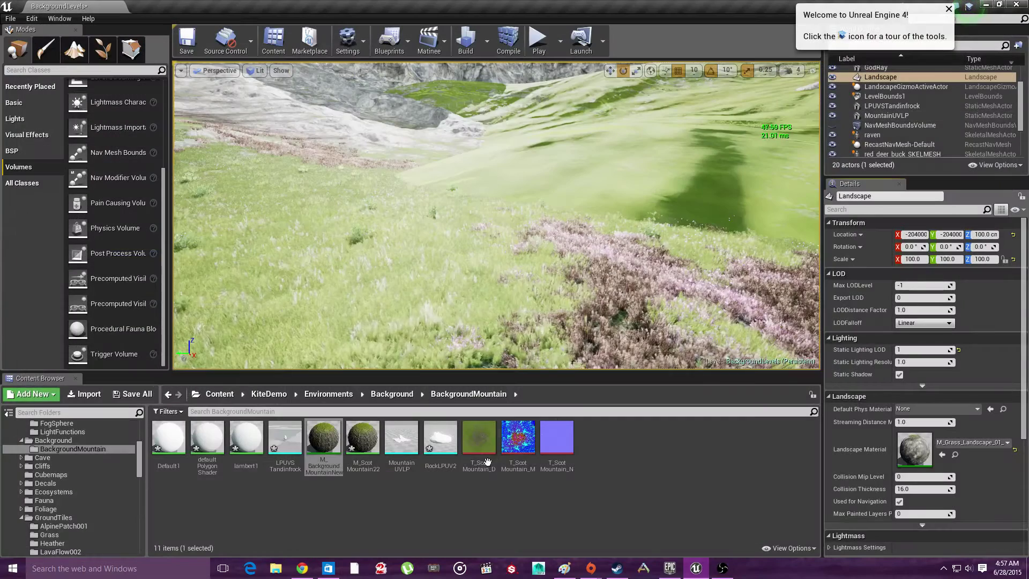
Open the M_BackgroundMountainNew material instance and its parent M_ScotMountain22, and find an empty area in the parent's graph
{"action": "double_click", "coordinate": [324, 439]}
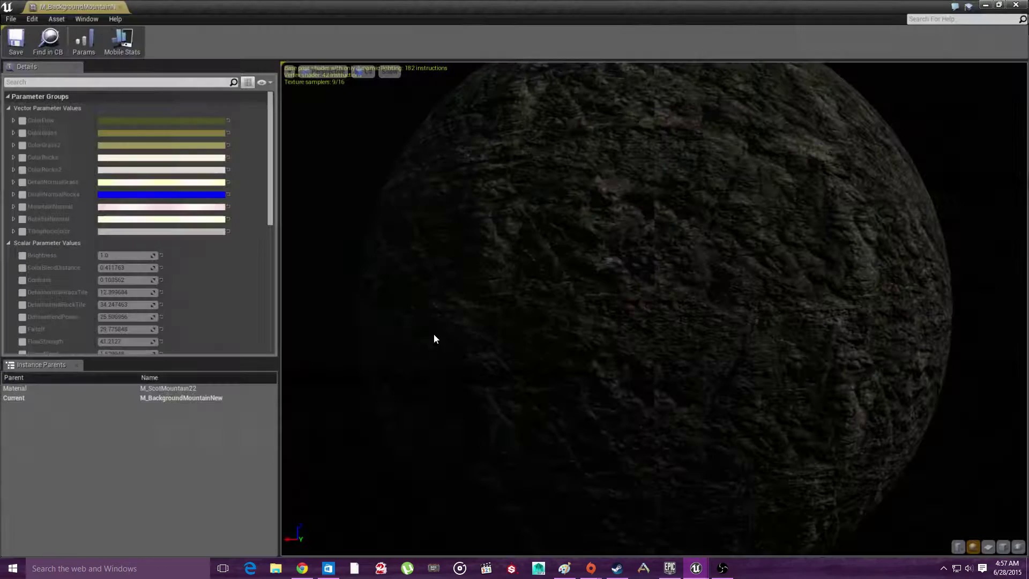
{"action": "scroll", "coordinate": [172, 236], "scroll_direction": "down", "scroll_amount": 10}
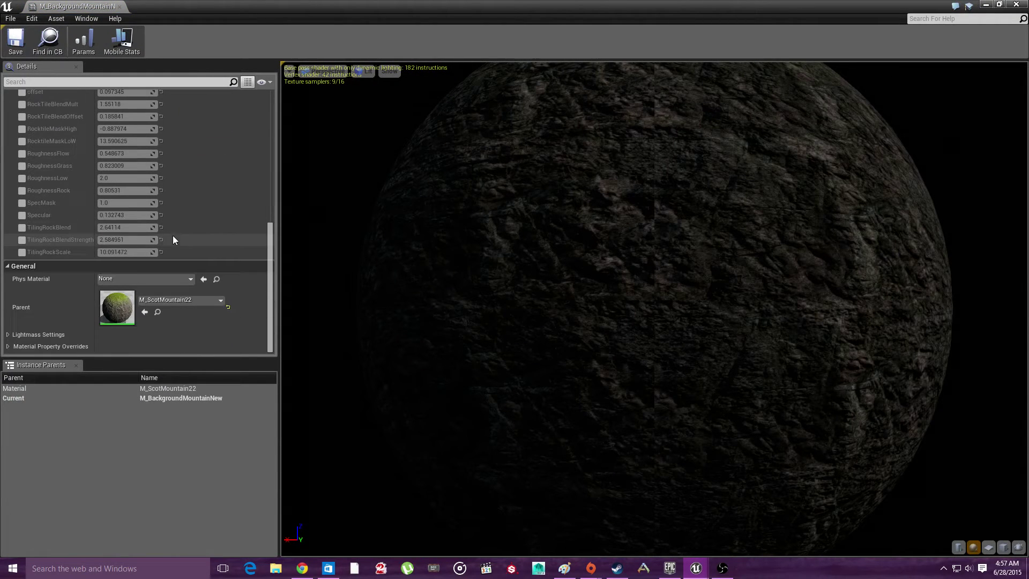
{"action": "double_click", "coordinate": [119, 314]}
{"action": "scroll", "coordinate": [449, 313], "scroll_direction": "down", "scroll_amount": 4}
{"action": "right_click_drag", "start_coordinate": [523, 402], "coordinate": [435, 341]}
{"action": "scroll", "coordinate": [333, 382], "scroll_direction": "up", "scroll_amount": 4}
{"action": "right_click_drag", "start_coordinate": [332, 383], "coordinate": [174, 171]}
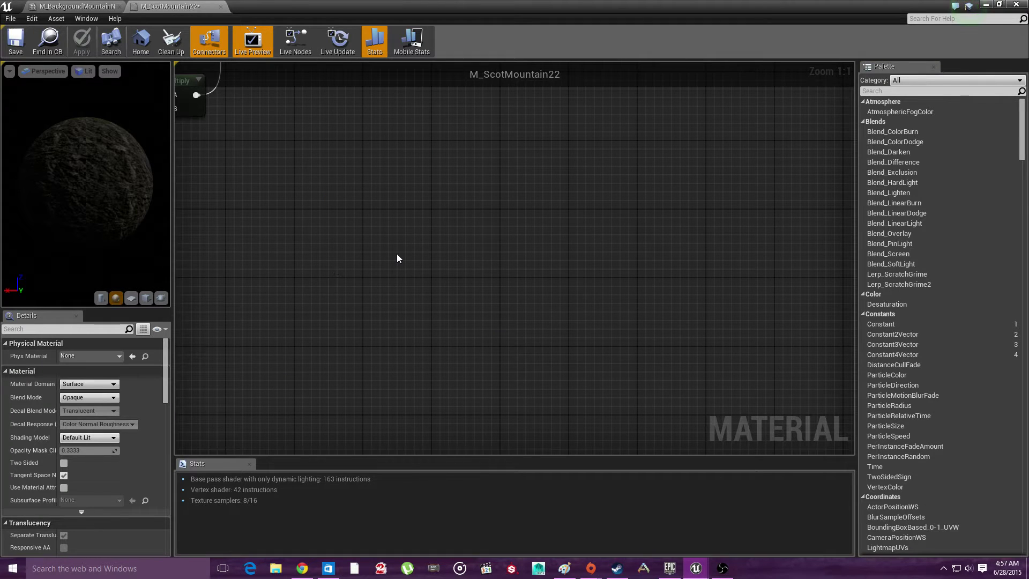
Paste the copied landscape nodes into the M_ScotMountain22 graph and move them clear of the existing nodes
{"action": "key", "text": "ctrl+v"}
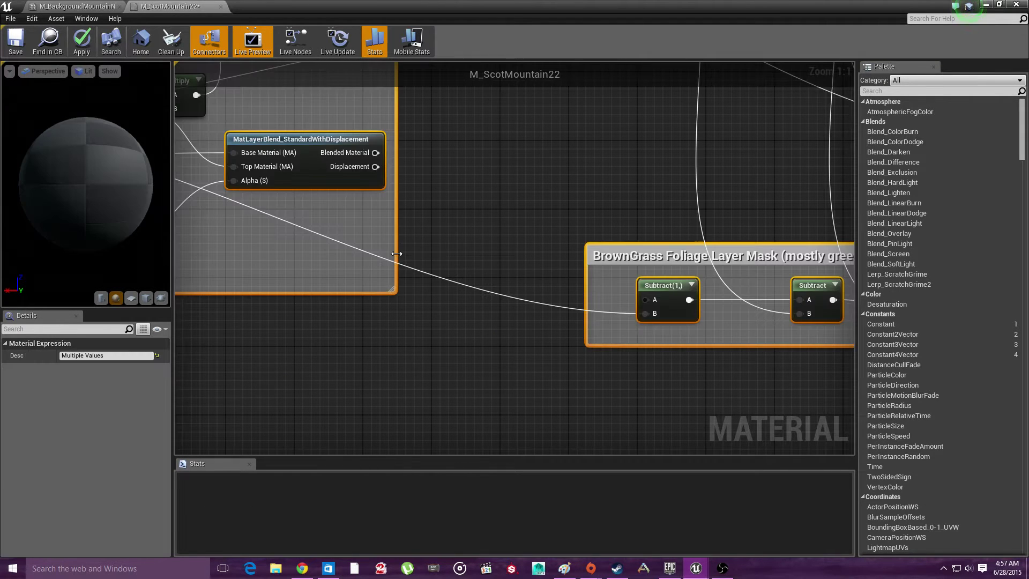
{"action": "scroll", "coordinate": [397, 254], "scroll_direction": "down", "scroll_amount": 10}
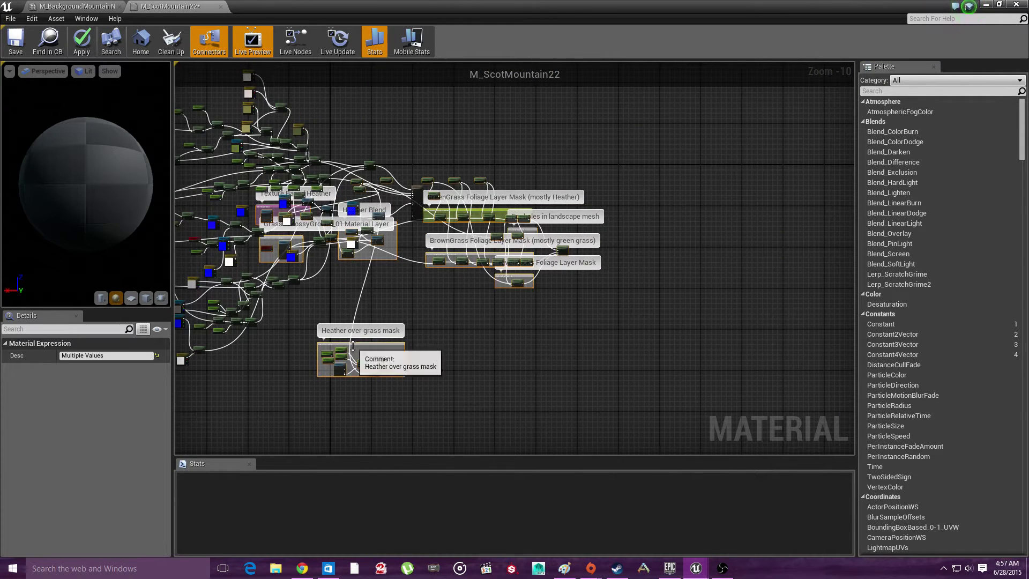
{"action": "left_click_drag", "start_coordinate": [508, 280], "coordinate": [700, 356]}
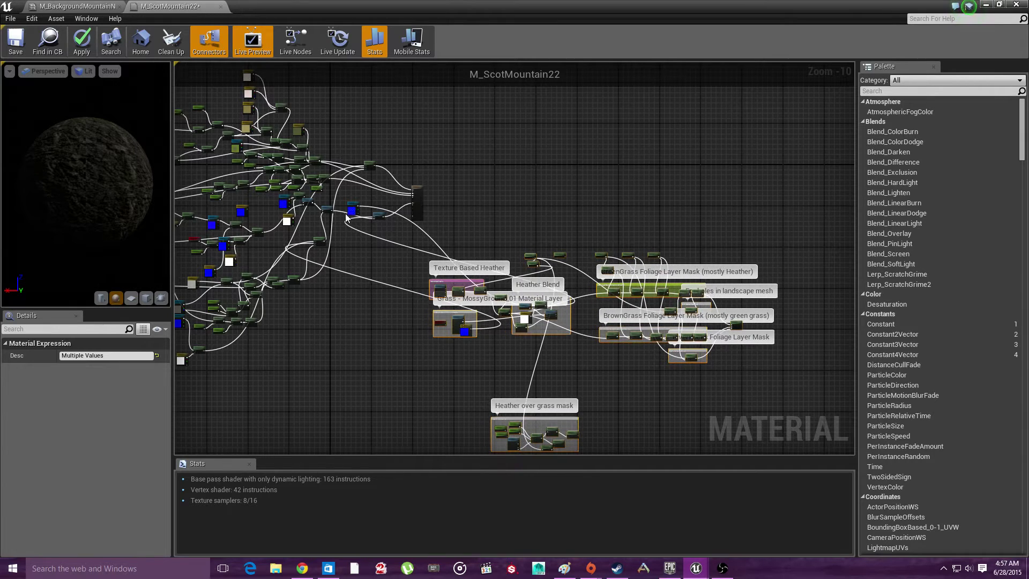
Save M_ScotMountain22, close the material editor and inspect the mountain's surface beside the landscape grass
{"action": "left_click", "coordinate": [16, 42]}
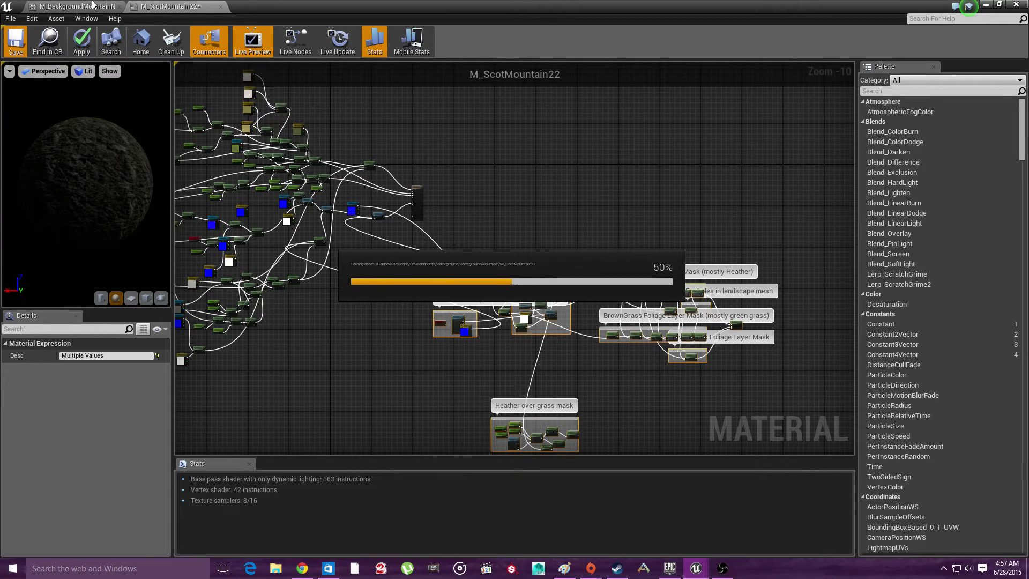
{"action": "left_click", "coordinate": [92, 5]}
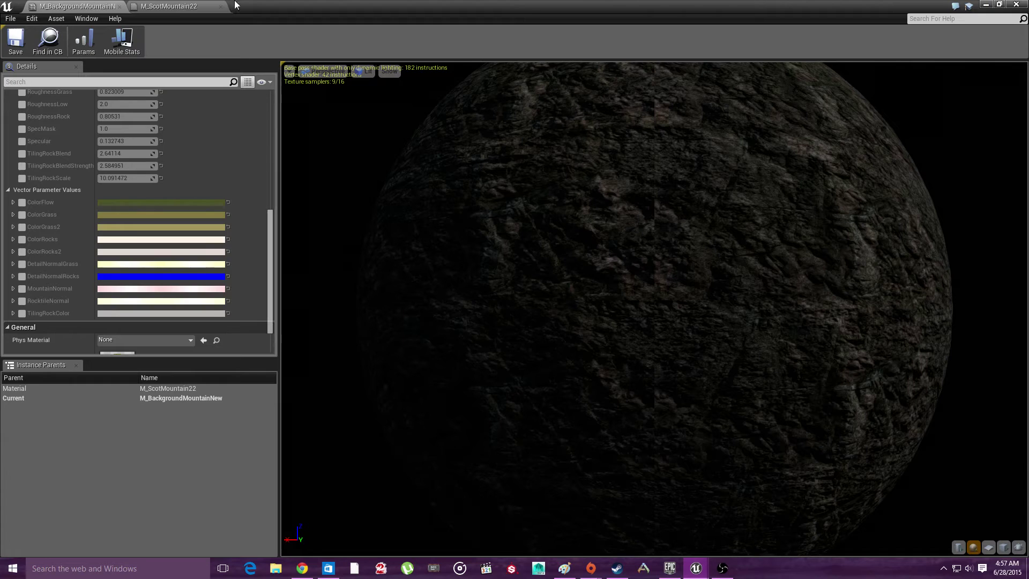
{"action": "left_click", "coordinate": [1013, 5]}
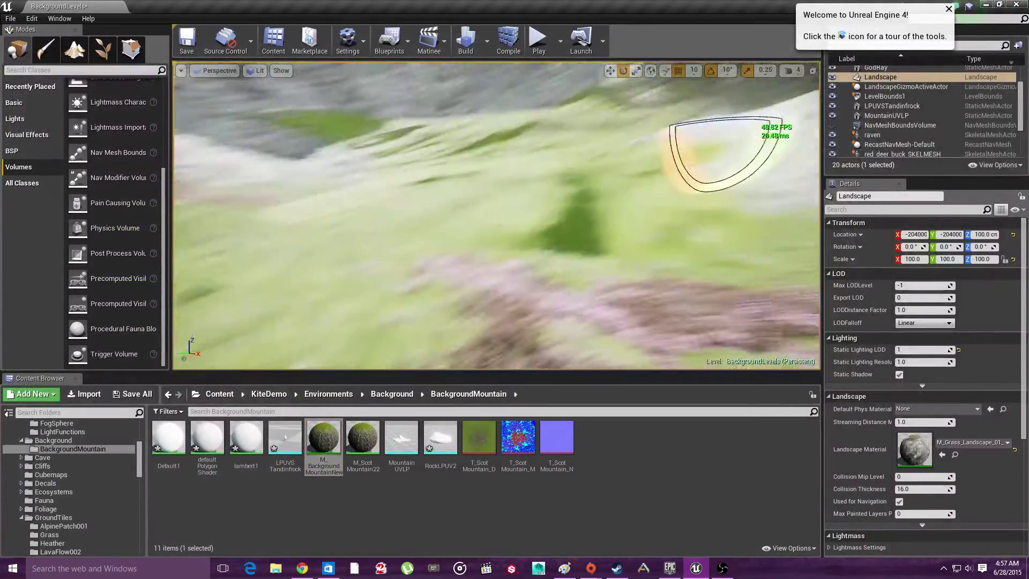
{"action": "scroll", "coordinate": [595, 181], "scroll_direction": "up", "scroll_amount": 3}
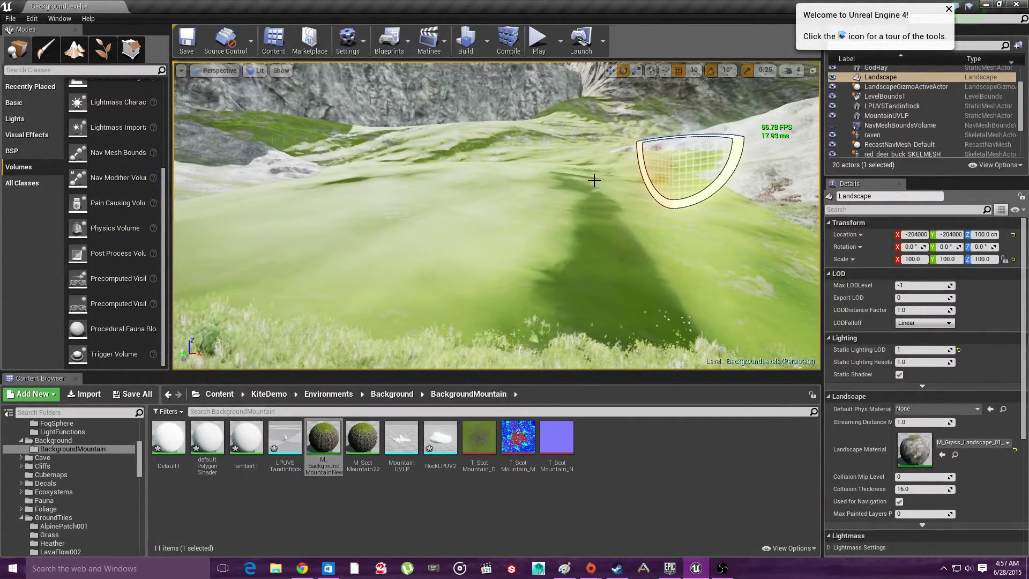
{"action": "right_click_drag", "start_coordinate": [594, 181], "coordinate": [519, 260]}
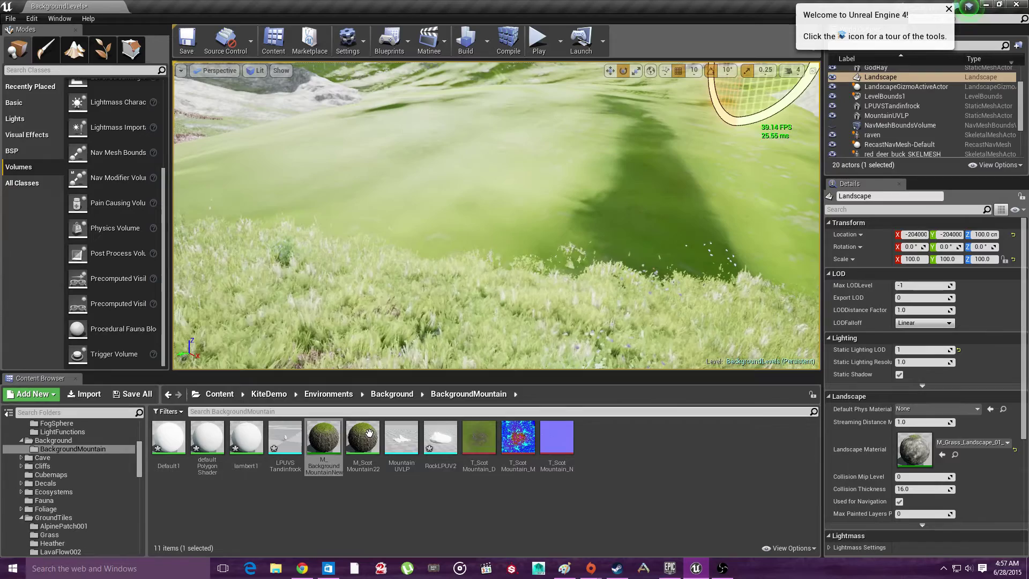
Assign M_BackgroundMountainNew as the Landscape actor's landscape material and inspect how the terrain meets the mountain
{"action": "left_click_drag", "start_coordinate": [369, 433], "coordinate": [522, 174]}
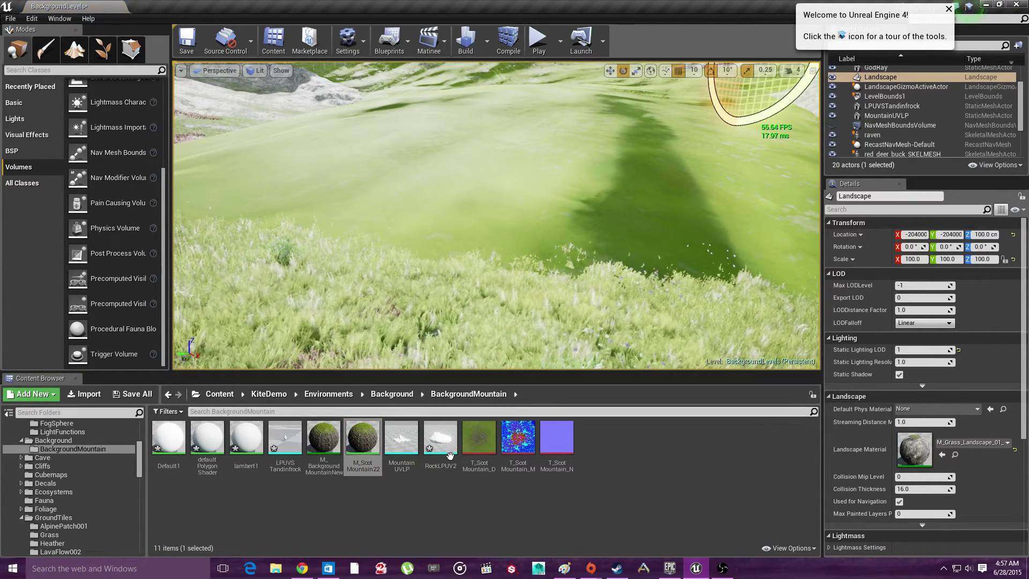
{"action": "left_click_drag", "start_coordinate": [337, 449], "coordinate": [547, 203]}
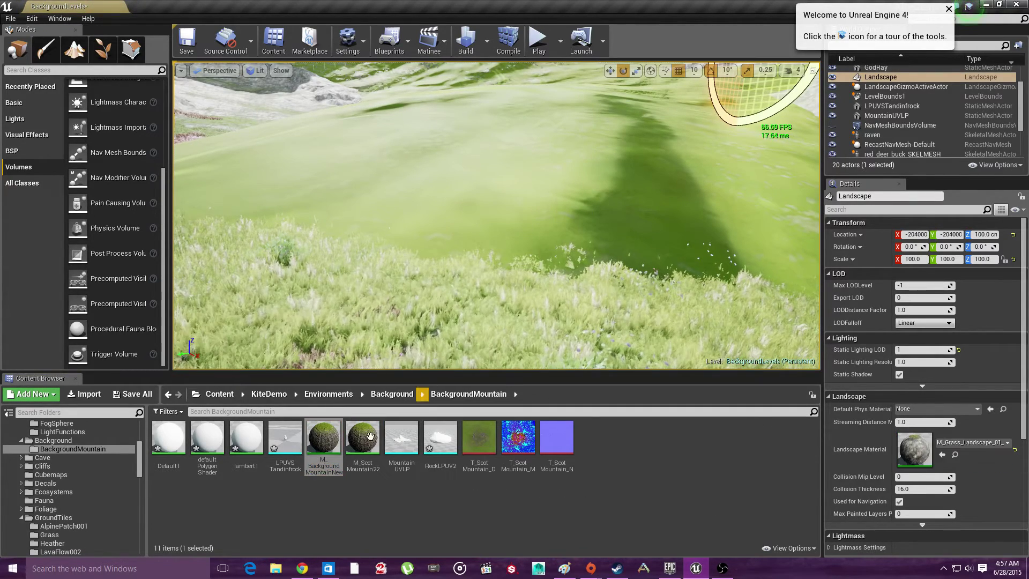
{"action": "left_click_drag", "start_coordinate": [324, 436], "coordinate": [918, 446]}
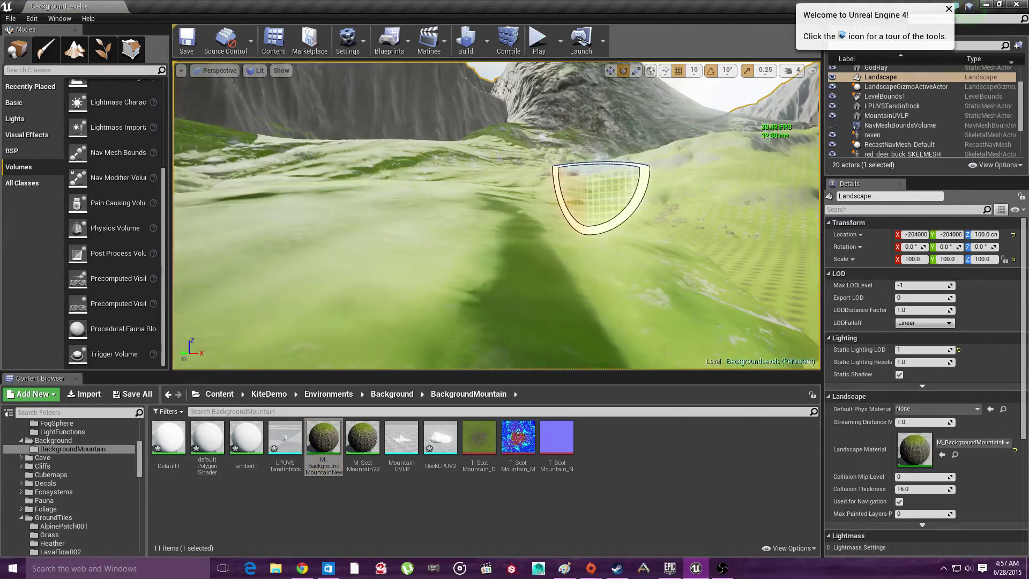
{"action": "right_click_drag", "start_coordinate": [497, 215], "coordinate": [606, 300]}
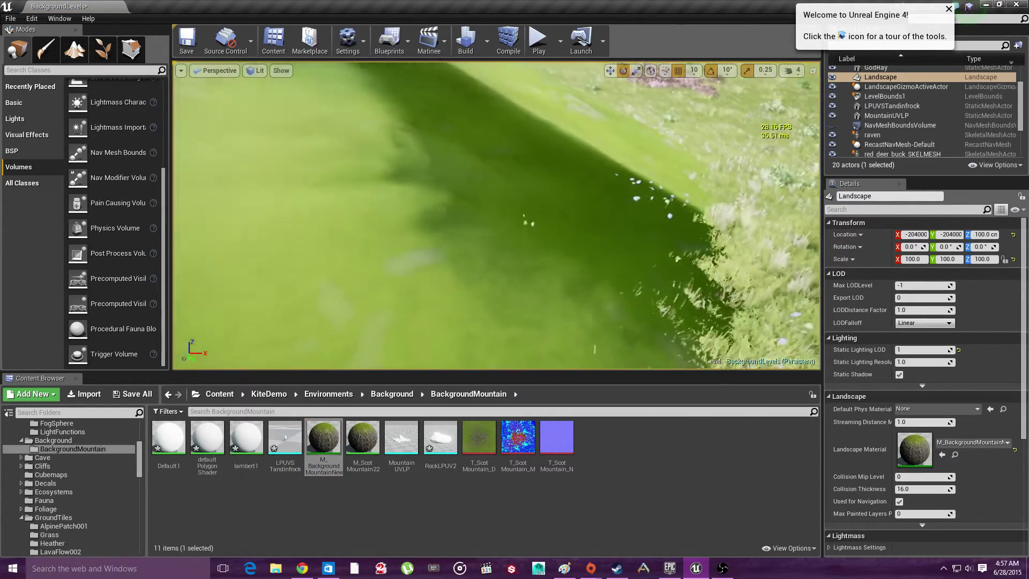
{"action": "right_click_drag", "start_coordinate": [496, 215], "coordinate": [482, 115]}
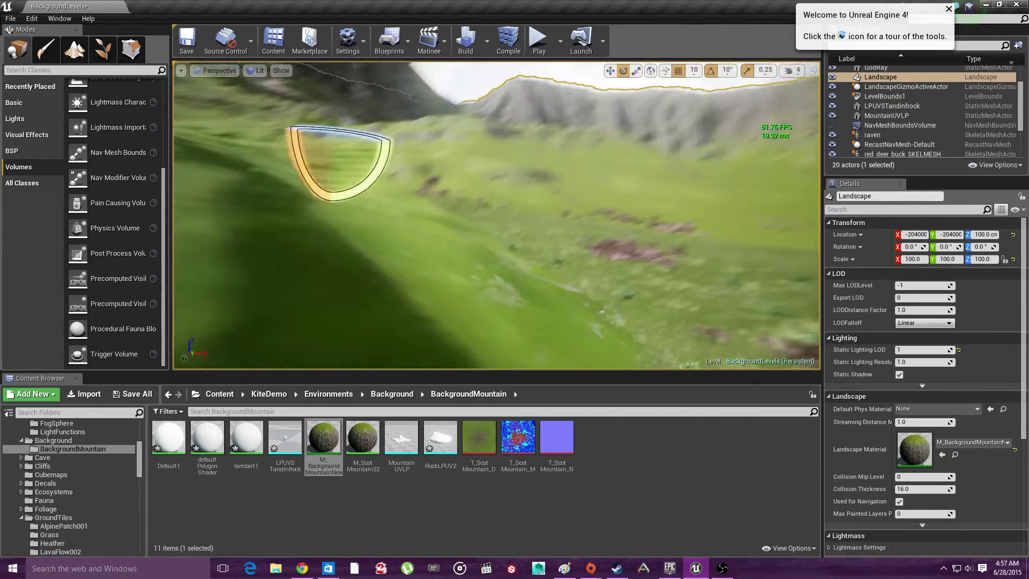
{"action": "mouse_move", "coordinate": [496, 215]}
{"action": "right_mouse_down"}
{"action": "mouse_move", "coordinate": [455, 227]}
{"action": "mouse_move", "coordinate": [314, 179]}
{"action": "mouse_move", "coordinate": [497, 210]}
{"action": "mouse_move", "coordinate": [482, 240]}
{"action": "mouse_move", "coordinate": [443, 257]}
{"action": "mouse_move", "coordinate": [455, 260]}
{"action": "mouse_move", "coordinate": [509, 206]}
{"action": "mouse_move", "coordinate": [429, 89]}
{"action": "mouse_move", "coordinate": [431, 193]}
{"action": "mouse_move", "coordinate": [482, 301]}
{"action": "mouse_move", "coordinate": [444, 295]}
{"action": "mouse_move", "coordinate": [498, 284]}
{"action": "mouse_move", "coordinate": [512, 206]}
{"action": "right_mouse_up"}
{"action": "key", "text": "w"}
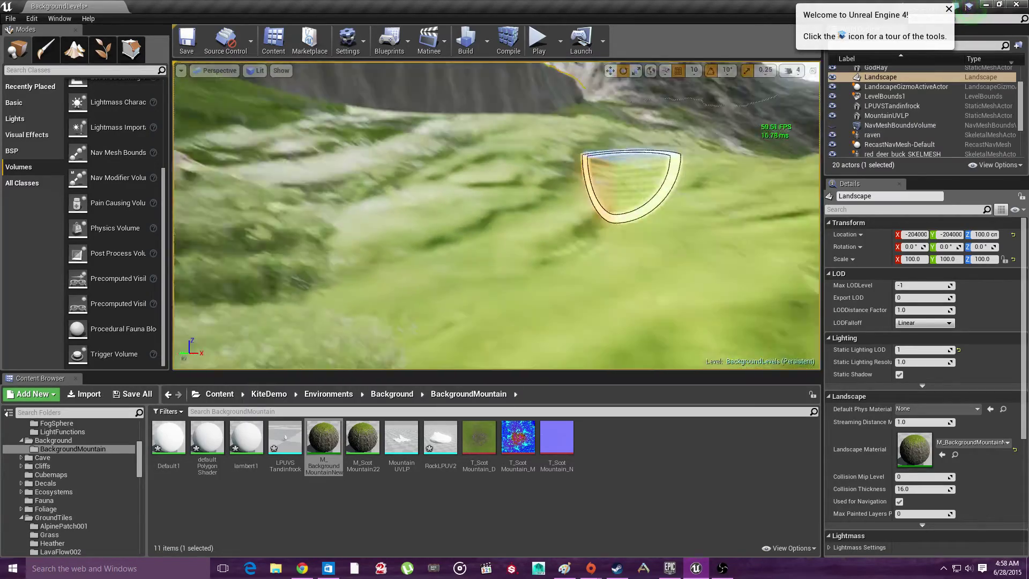
{"action": "right_click_drag", "start_coordinate": [230, 229], "coordinate": [558, 268]}
Select the MountainUVLP mesh in the level and open the M_ScotMountain22 material for editing
{"action": "left_click", "coordinate": [556, 273]}
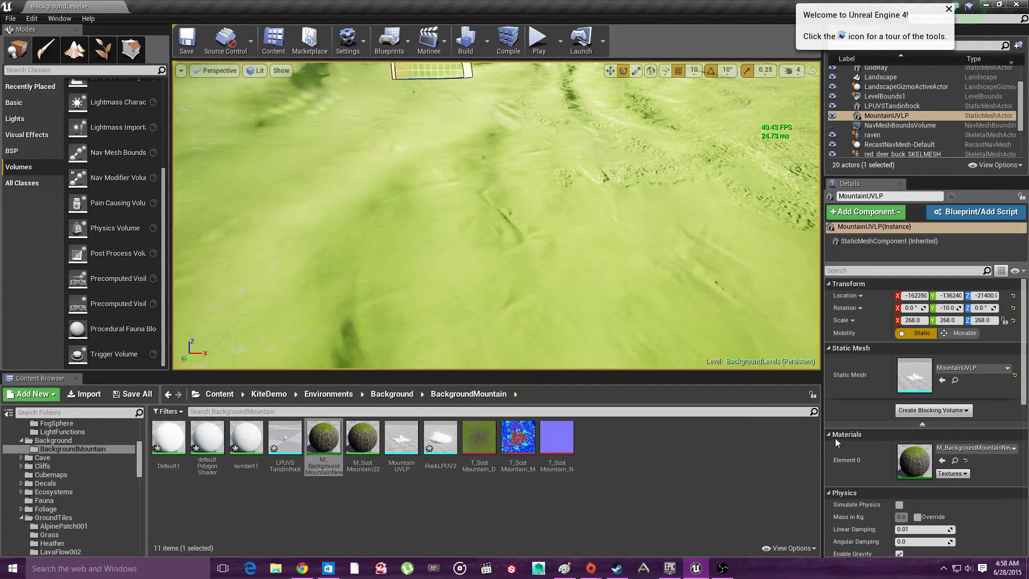
{"action": "left_click", "coordinate": [348, 440]}
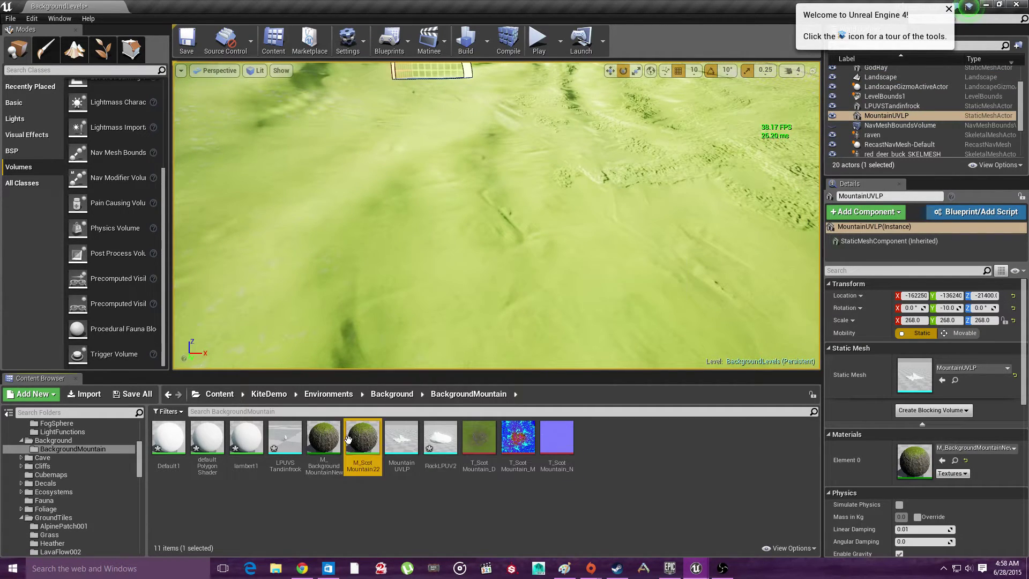
{"action": "double_click", "coordinate": [348, 440]}
{"action": "scroll", "coordinate": [381, 368], "scroll_direction": "up", "scroll_amount": 3}
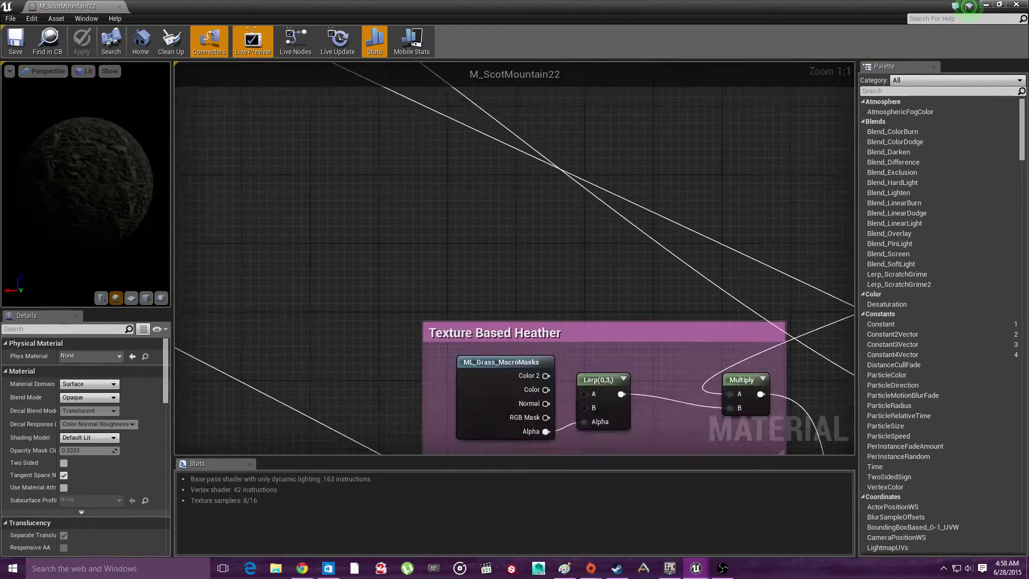
Follow the pasted heather, grass and foliage mask nodes through the M_ScotMountain22 graph to the Grass output node
{"action": "right_click_drag", "start_coordinate": [596, 305], "coordinate": [476, 244]}
{"action": "right_click_drag", "start_coordinate": [584, 248], "coordinate": [855, 455]}
{"action": "right_click_drag", "start_coordinate": [377, 230], "coordinate": [178, 66]}
{"action": "right_click_drag", "start_coordinate": [950, 328], "coordinate": [950, 244]}
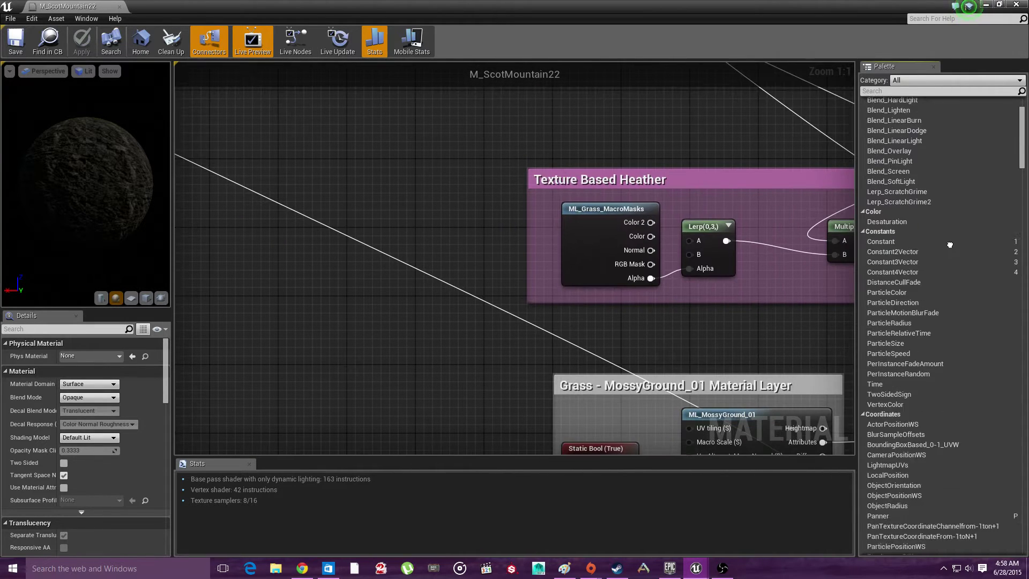
{"action": "scroll", "coordinate": [949, 245], "scroll_direction": "down", "scroll_amount": 2}
{"action": "right_click_drag", "start_coordinate": [750, 308], "coordinate": [366, 222]}
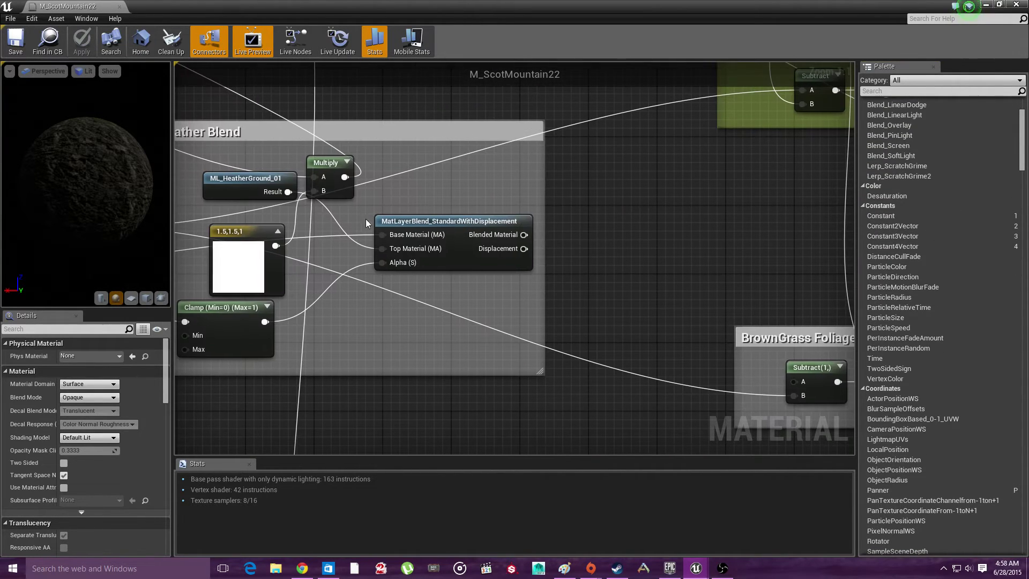
{"action": "right_click_drag", "start_coordinate": [646, 220], "coordinate": [375, 242]}
{"action": "scroll", "coordinate": [279, 240], "scroll_direction": "down", "scroll_amount": 1}
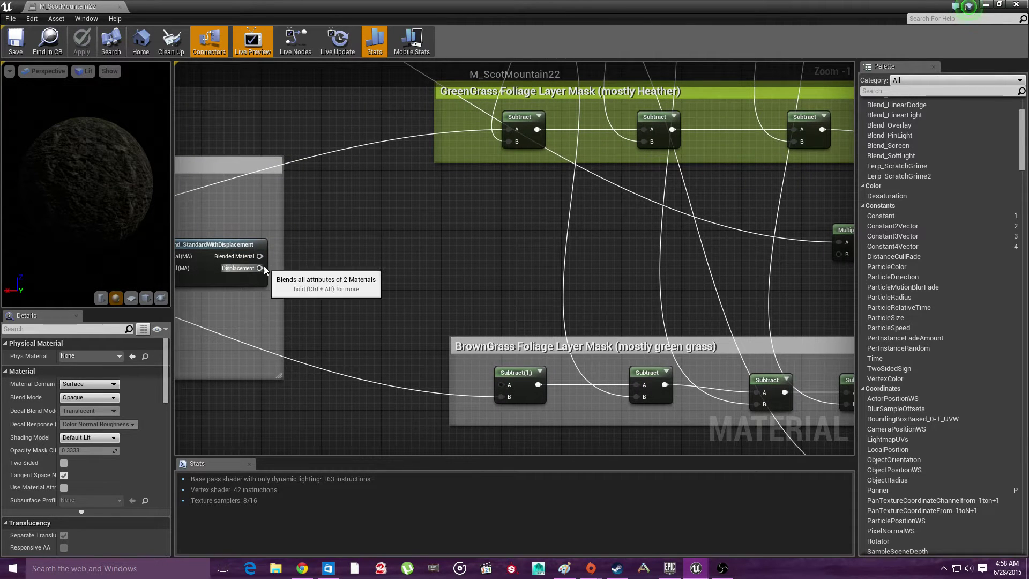
{"action": "right_click_drag", "start_coordinate": [640, 297], "coordinate": [176, 273]}
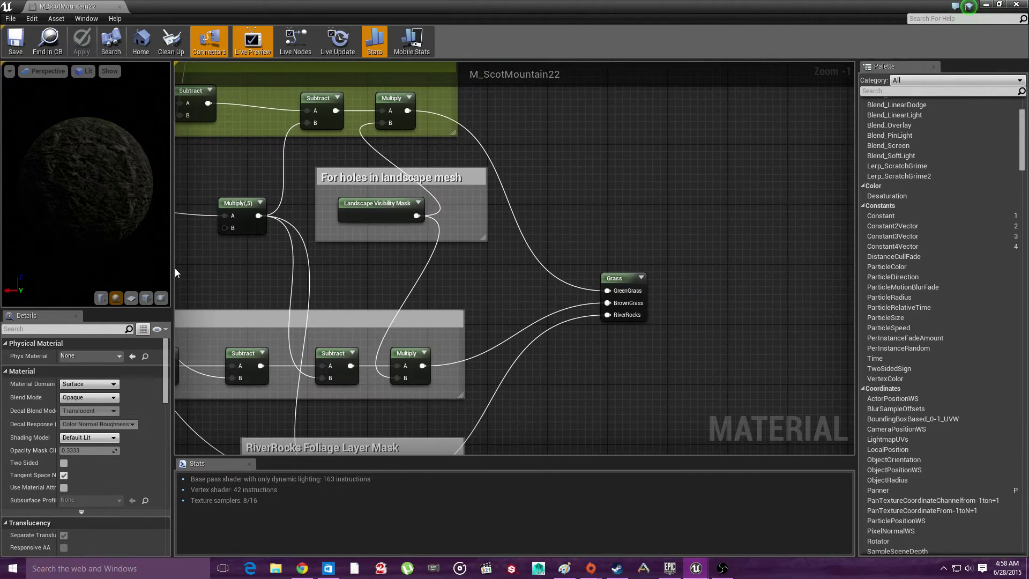
{"action": "right_click_drag", "start_coordinate": [637, 318], "coordinate": [684, 433]}
Examine the name and grass type of all three Grass node elements, then close the material editor
{"action": "left_click", "coordinate": [663, 402]}
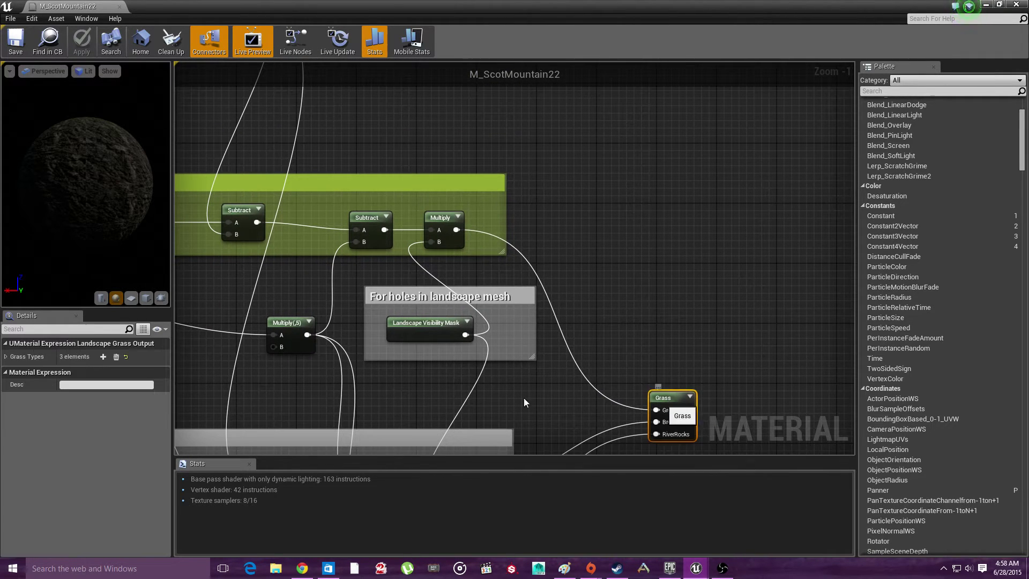
{"action": "left_click", "coordinate": [6, 357]}
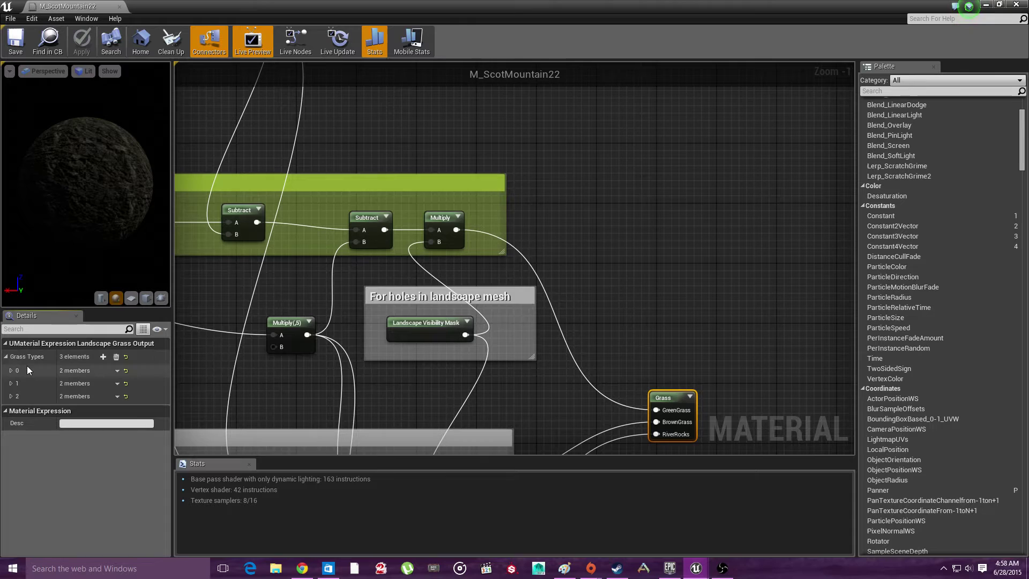
{"action": "left_click", "coordinate": [11, 371]}
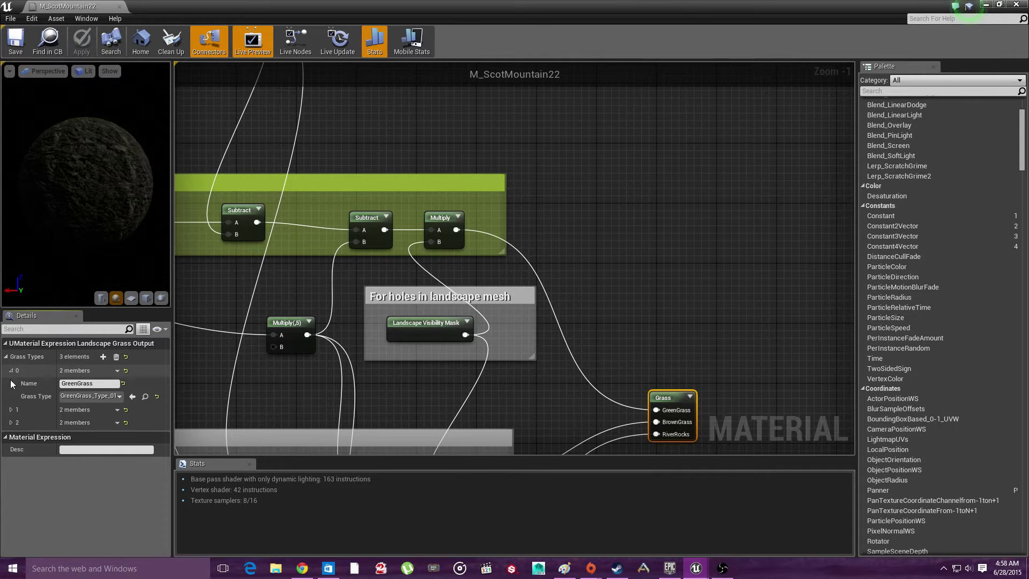
{"action": "left_click", "coordinate": [11, 409]}
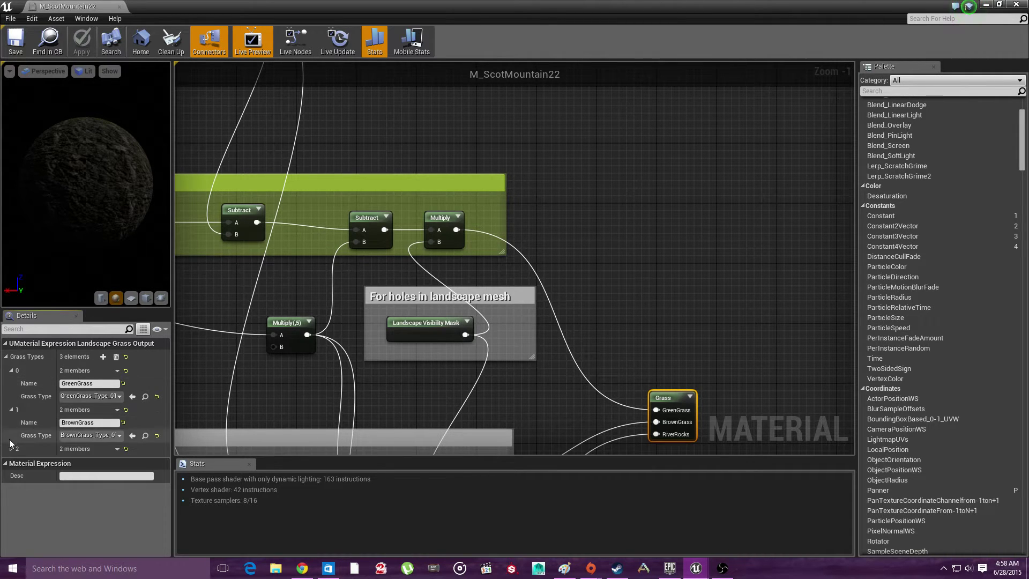
{"action": "left_click", "coordinate": [11, 449]}
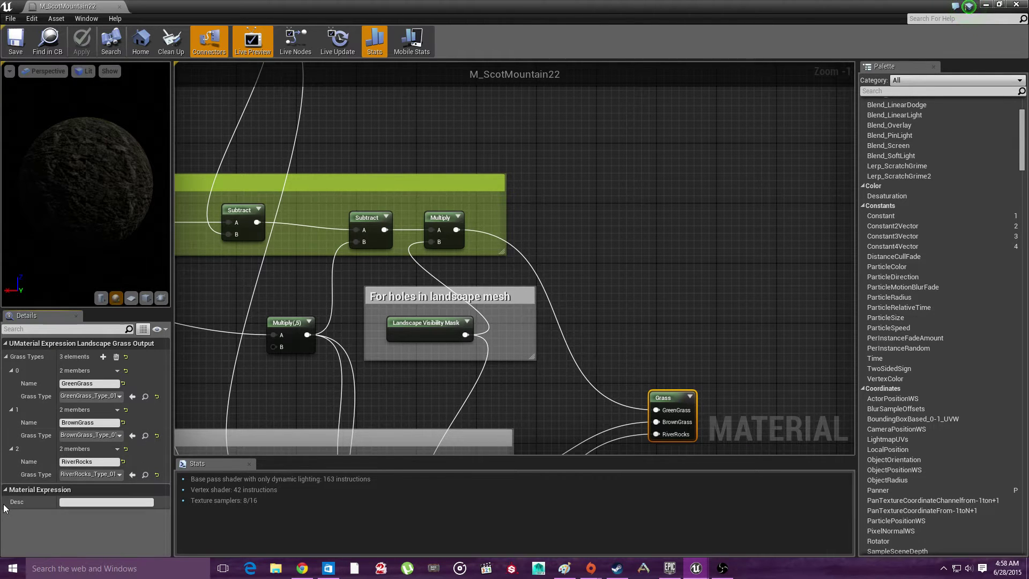
{"action": "left_click", "coordinate": [1015, 5]}
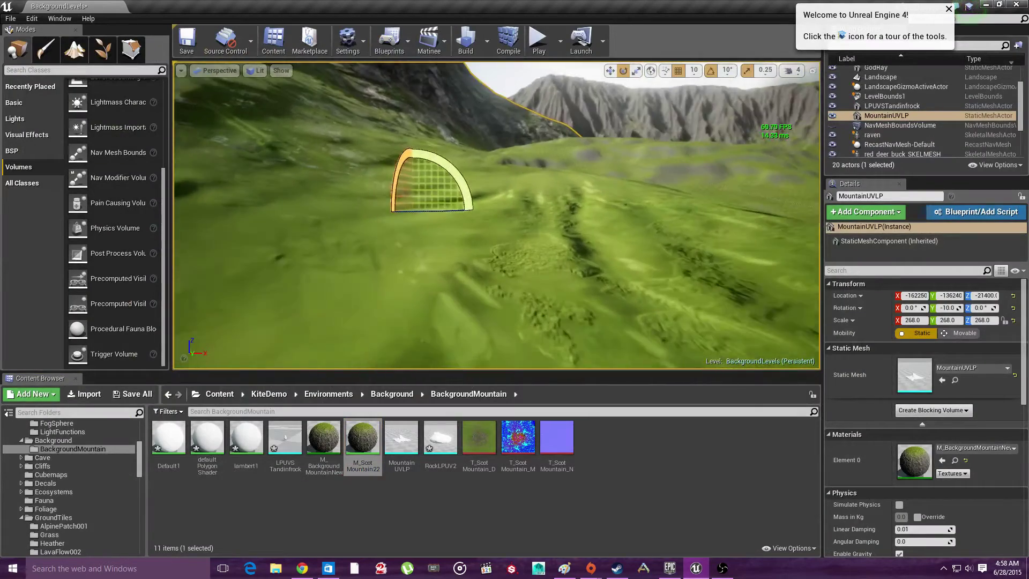
Switch to foliage painting mode and open the Environments/Foliage/Grass content folder
{"action": "right_click_drag", "start_coordinate": [439, 262], "coordinate": [390, 316]}
{"action": "right_click_drag", "start_coordinate": [550, 243], "coordinate": [524, 231]}
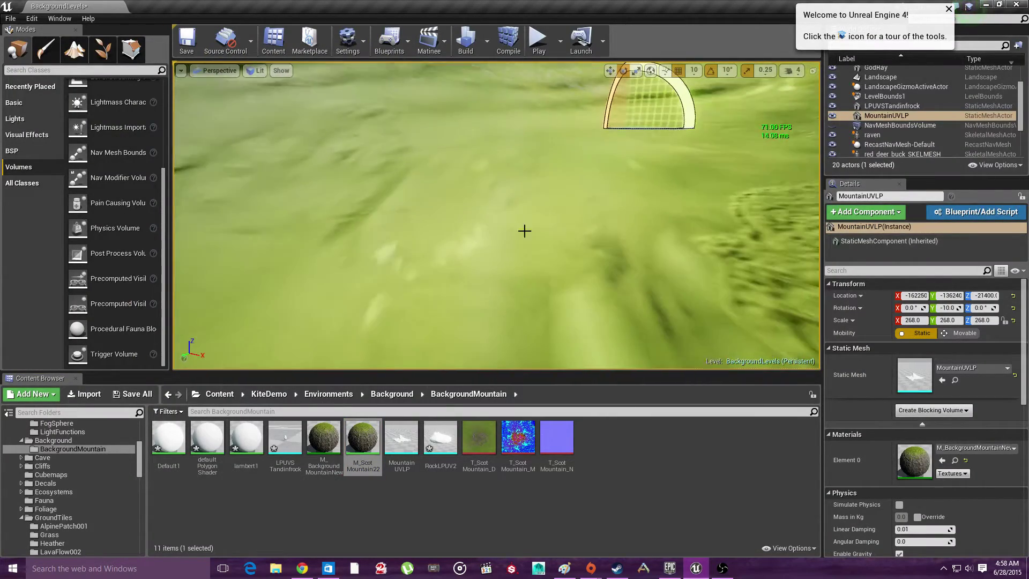
{"action": "left_click", "coordinate": [102, 51]}
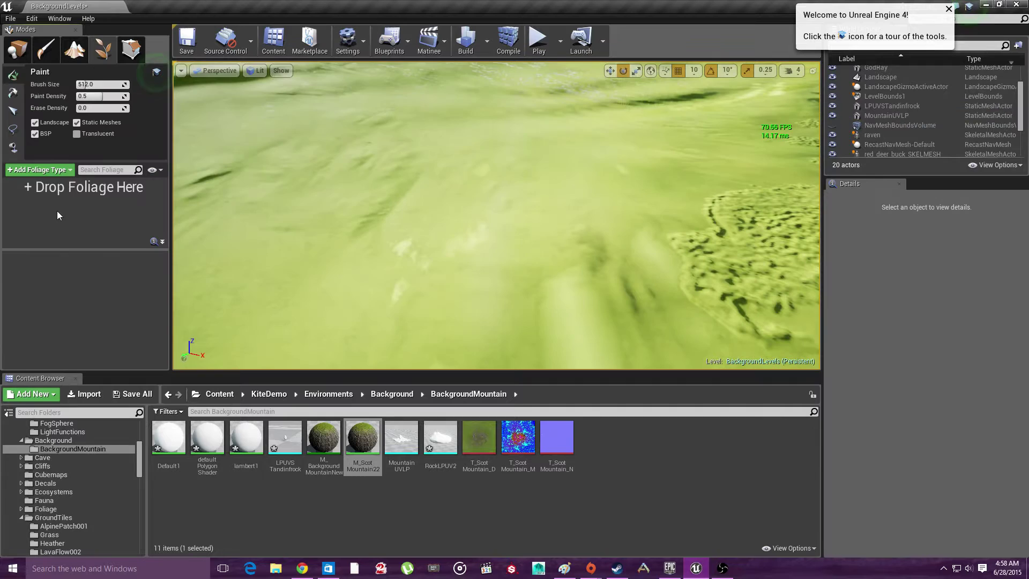
{"action": "scroll", "coordinate": [62, 490], "scroll_direction": "down", "scroll_amount": 2}
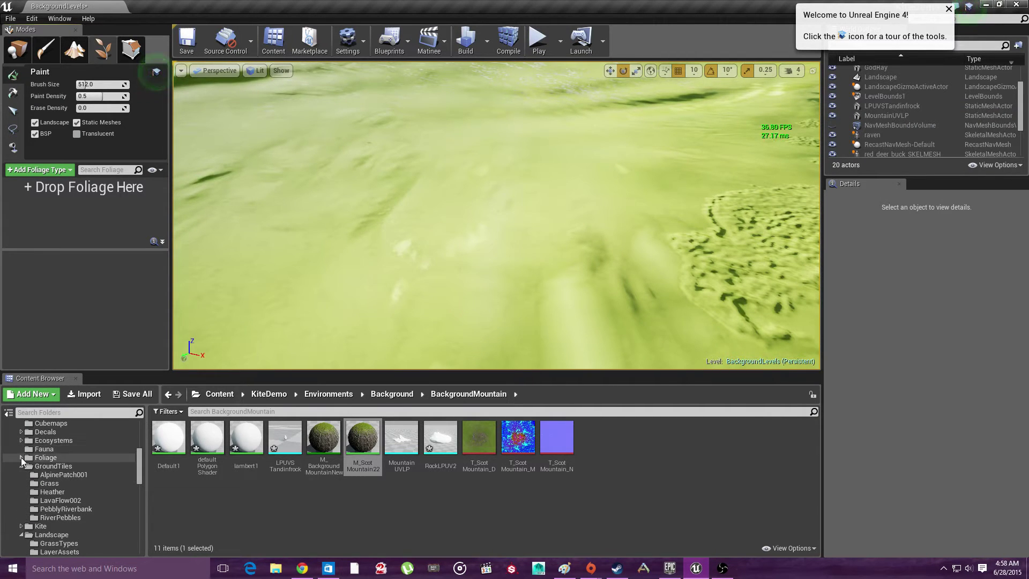
{"action": "left_click", "coordinate": [20, 457]}
{"action": "scroll", "coordinate": [83, 484], "scroll_direction": "down", "scroll_amount": 1}
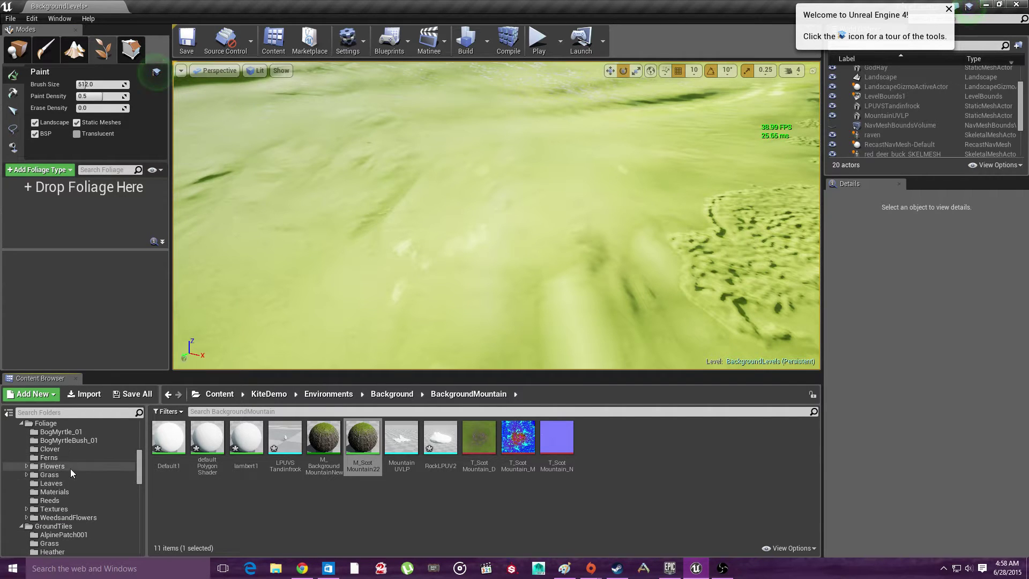
{"action": "double_click", "coordinate": [73, 474]}
{"action": "scroll", "coordinate": [102, 501], "scroll_direction": "down", "scroll_amount": 1}
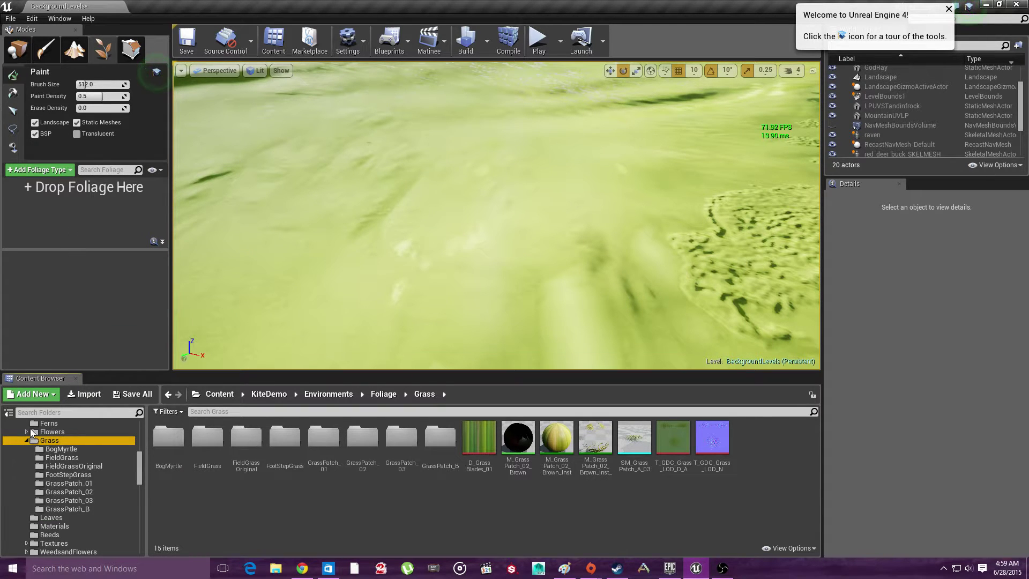
Try to add SM_FieldGrass_01 from FieldGrassOriginal and FootstepGrass from FootStepGrass as foliage types
{"action": "left_click", "coordinate": [77, 458]}
{"action": "left_click", "coordinate": [44, 466]}
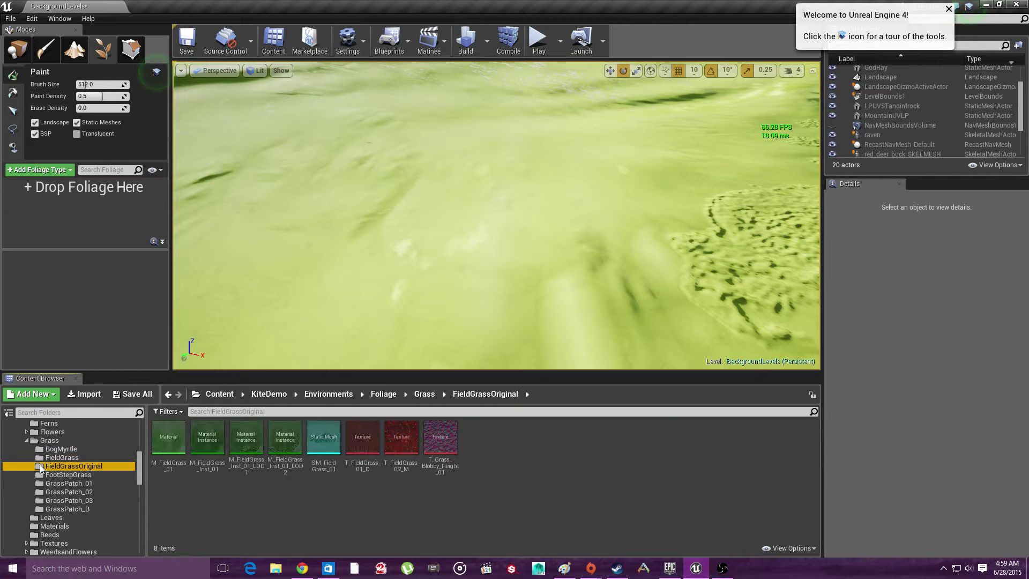
{"action": "left_click_drag", "start_coordinate": [315, 446], "coordinate": [115, 313]}
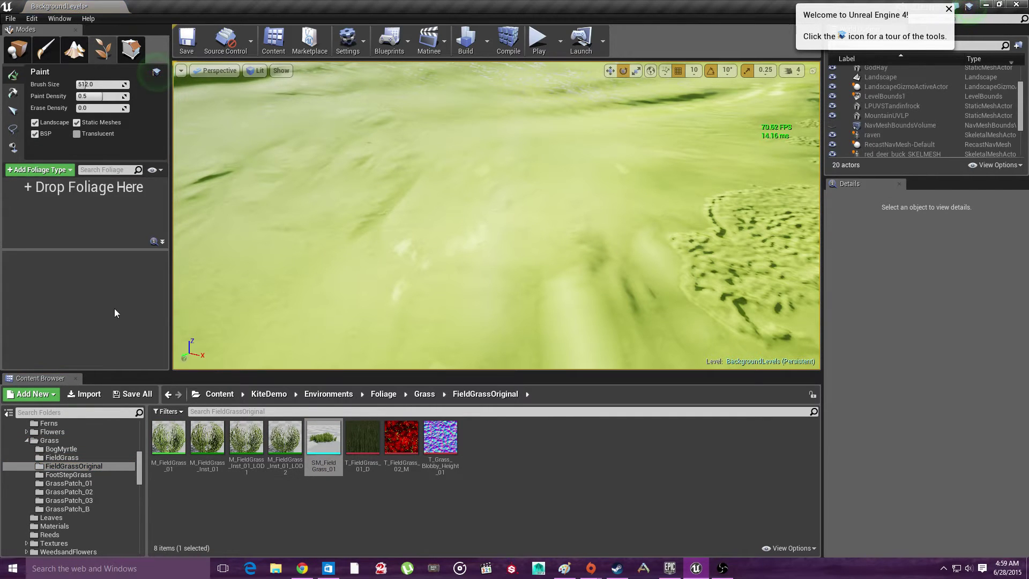
{"action": "left_click", "coordinate": [63, 477]}
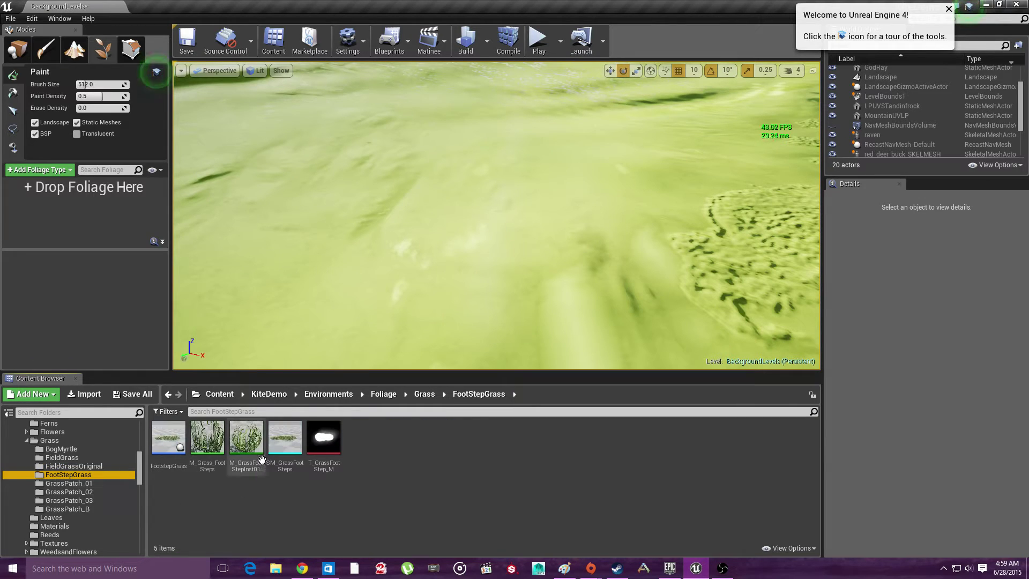
{"action": "left_click_drag", "start_coordinate": [177, 461], "coordinate": [113, 345]}
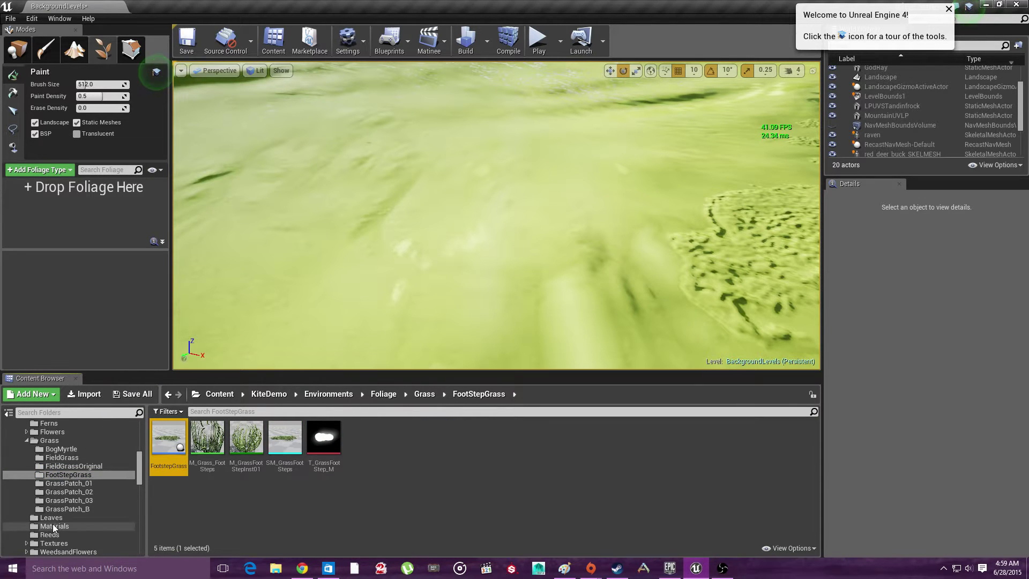
Add the SM_GrassPatch_A_02 static mesh from the GrassPatch_01 folder as a foliage type
{"action": "left_click", "coordinate": [78, 484]}
{"action": "left_click", "coordinate": [283, 437]}
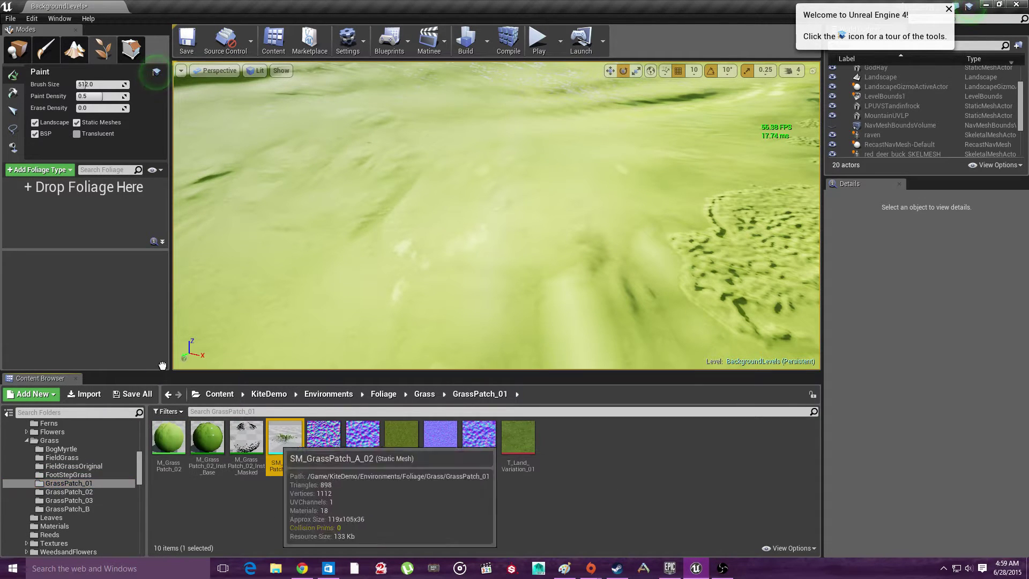
{"action": "left_click_drag", "start_coordinate": [283, 437], "coordinate": [82, 324]}
{"action": "left_click_drag", "start_coordinate": [309, 447], "coordinate": [107, 230]}
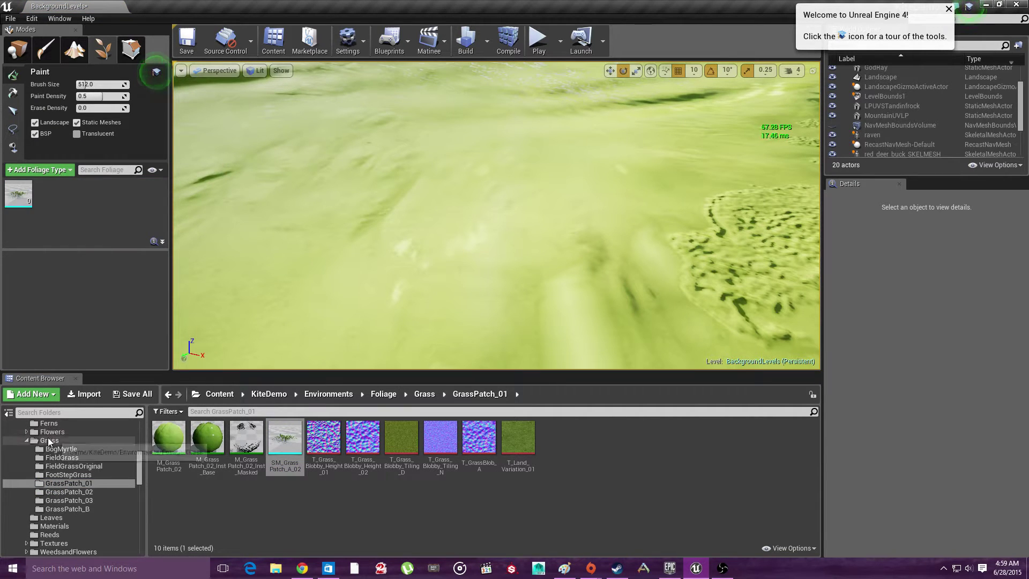
Add the static mesh from the BogMyrtle folder as a second foliage type
{"action": "left_click_drag", "start_coordinate": [48, 442], "coordinate": [63, 222]}
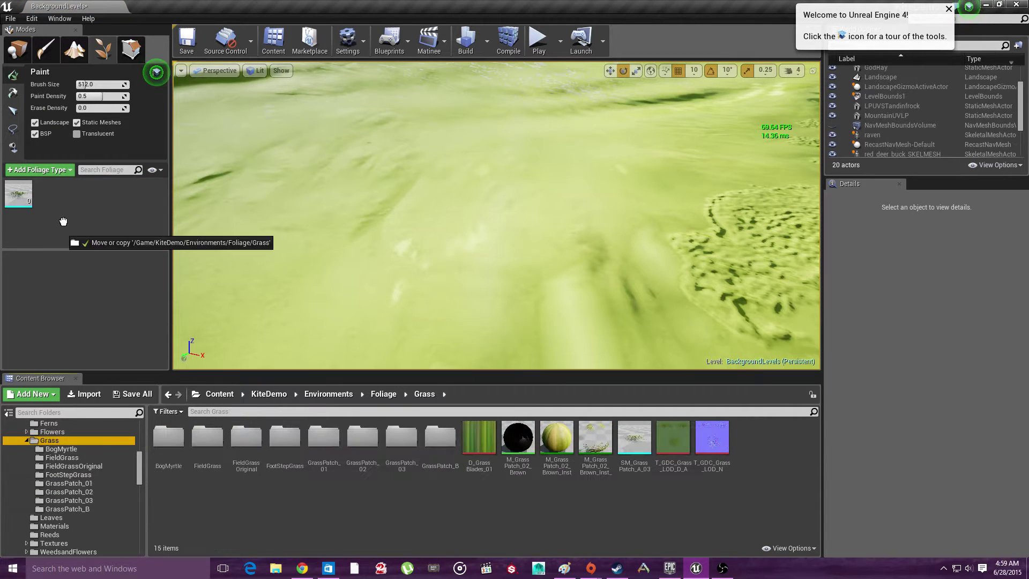
{"action": "left_click", "coordinate": [60, 449]}
{"action": "left_click", "coordinate": [246, 437]}
{"action": "left_click_drag", "start_coordinate": [246, 437], "coordinate": [74, 223]}
Add the SM_FieldGrass_01 static mesh from the FieldGrassOriginal folder to the foliage types
{"action": "left_click", "coordinate": [59, 457]}
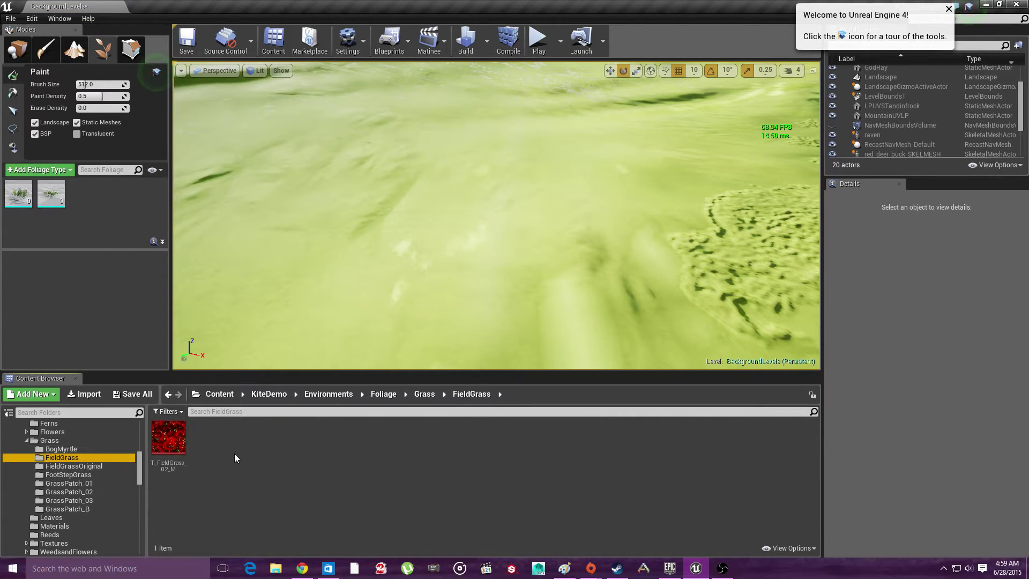
{"action": "left_click", "coordinate": [65, 467]}
{"action": "left_click_drag", "start_coordinate": [323, 439], "coordinate": [92, 220]}
Add SM_GrassFootSteps from the FootStepGrass folder as a foliage type and try to add FootstepGrass as well
{"action": "left_click", "coordinate": [70, 475]}
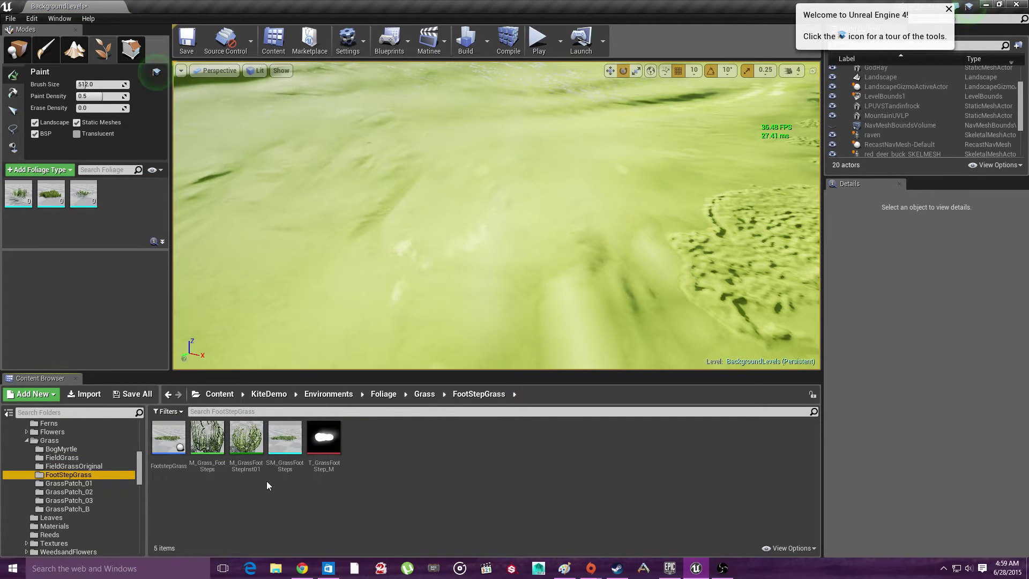
{"action": "left_click_drag", "start_coordinate": [274, 450], "coordinate": [84, 196]}
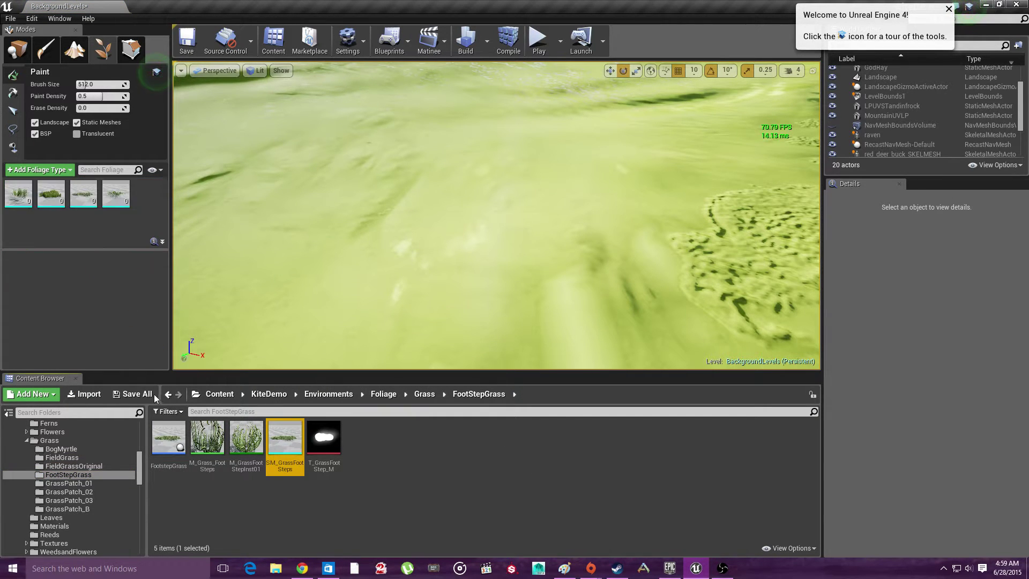
{"action": "left_click_drag", "start_coordinate": [159, 429], "coordinate": [129, 214]}
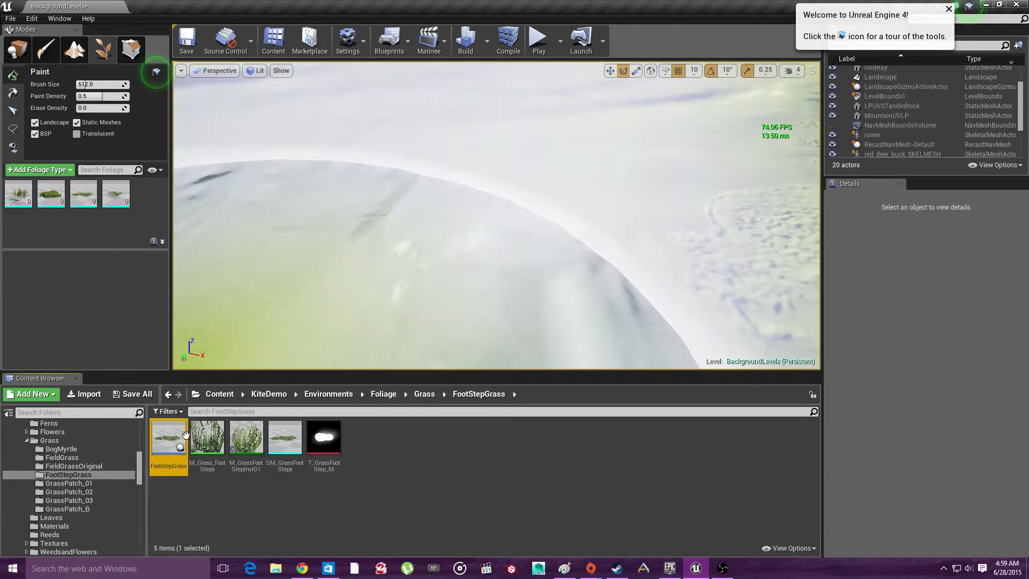
Try to add FootstepGrass and the SM_GrassPatch_A_02 mesh from the GrassPatch_01 folder as foliage types
{"action": "left_click_drag", "start_coordinate": [172, 446], "coordinate": [137, 215]}
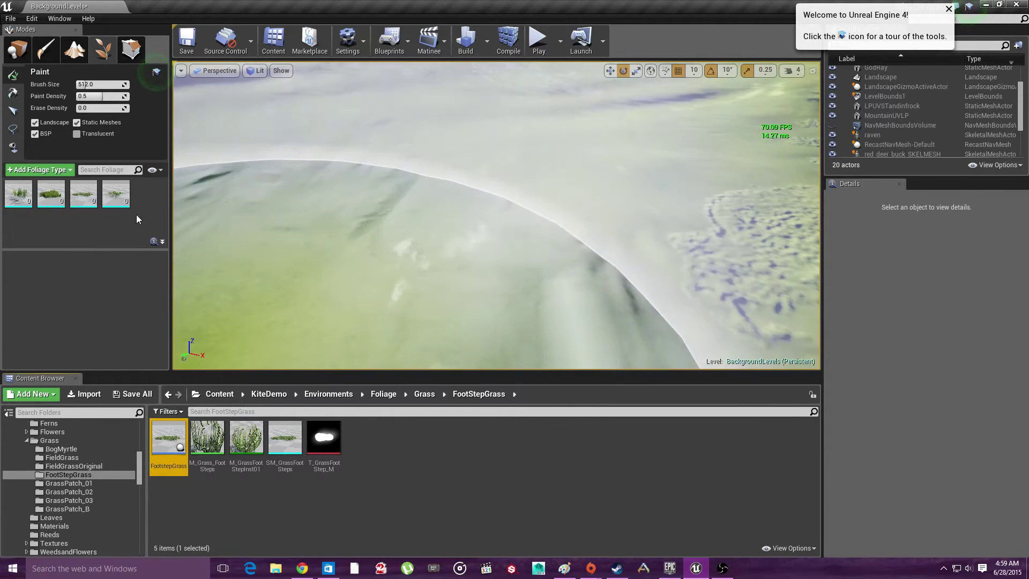
{"action": "left_click", "coordinate": [73, 482]}
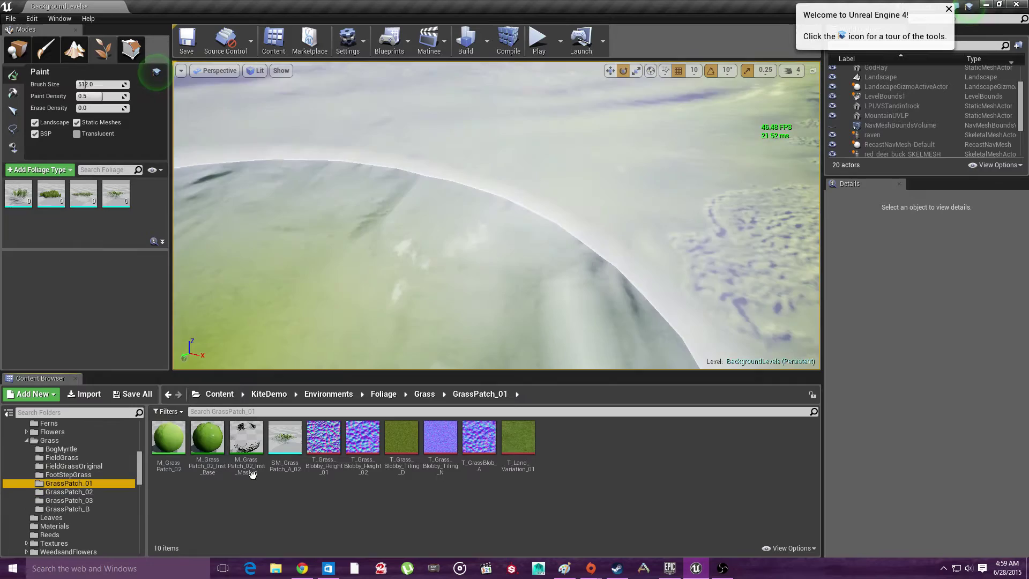
{"action": "left_click_drag", "start_coordinate": [285, 437], "coordinate": [86, 387]}
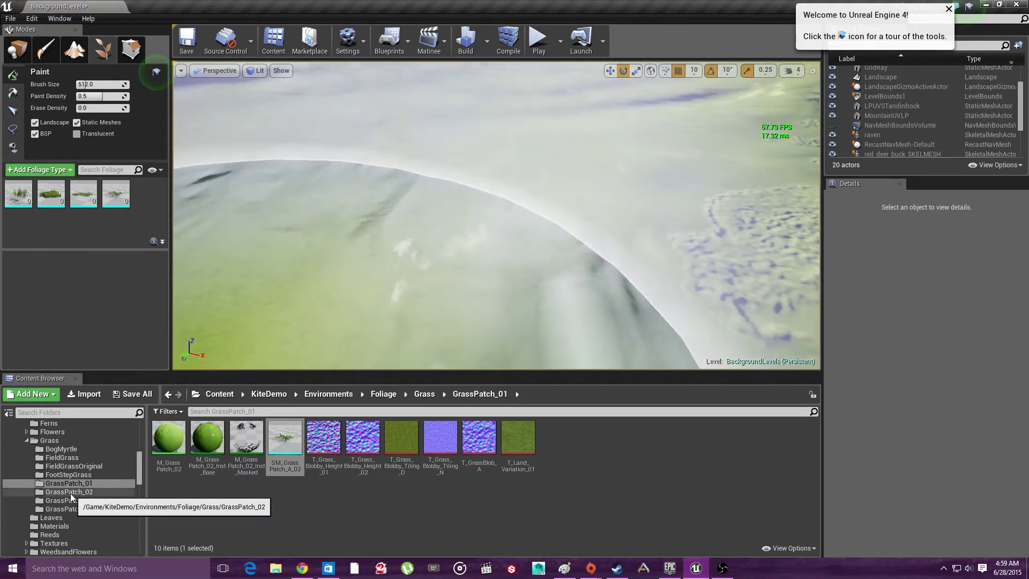
Add SM_GrassPatch_02A from the GrassPatch_02 folder and both static meshes from the GrassPatch_03 folder as foliage types
{"action": "left_click", "coordinate": [69, 492]}
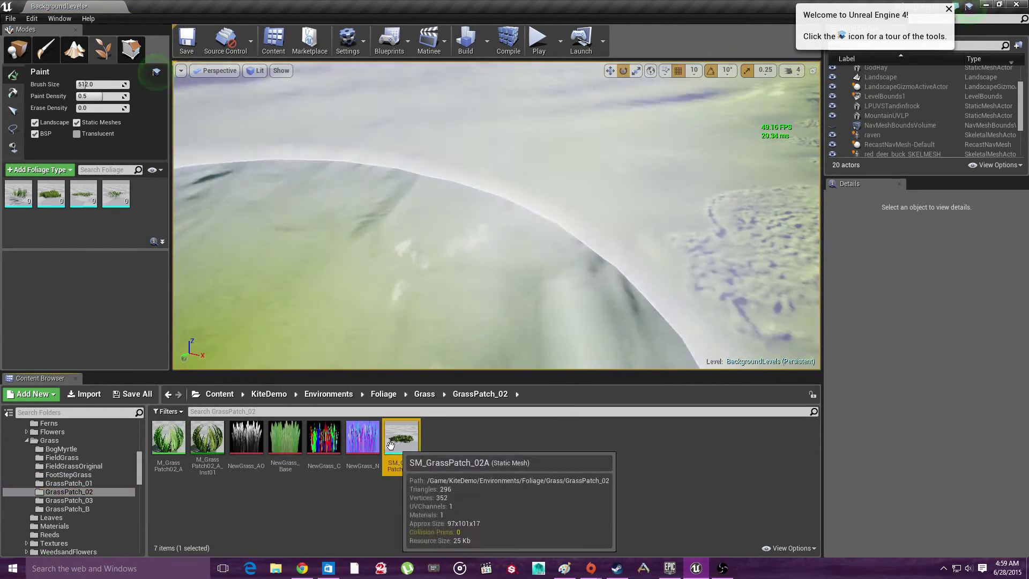
{"action": "left_click_drag", "start_coordinate": [401, 437], "coordinate": [67, 230]}
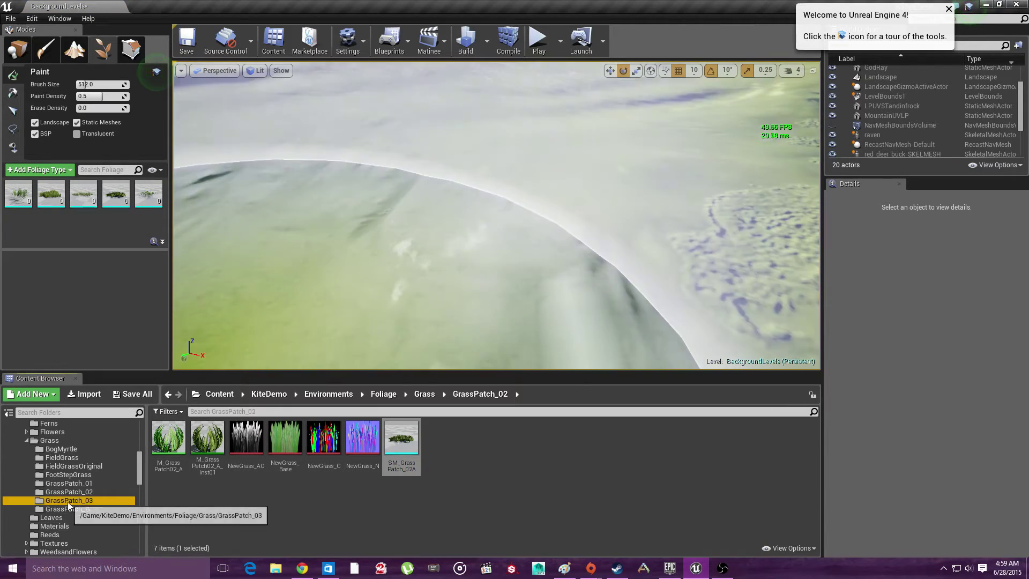
{"action": "left_click", "coordinate": [67, 501]}
{"action": "left_click_drag", "start_coordinate": [323, 436], "coordinate": [89, 235]}
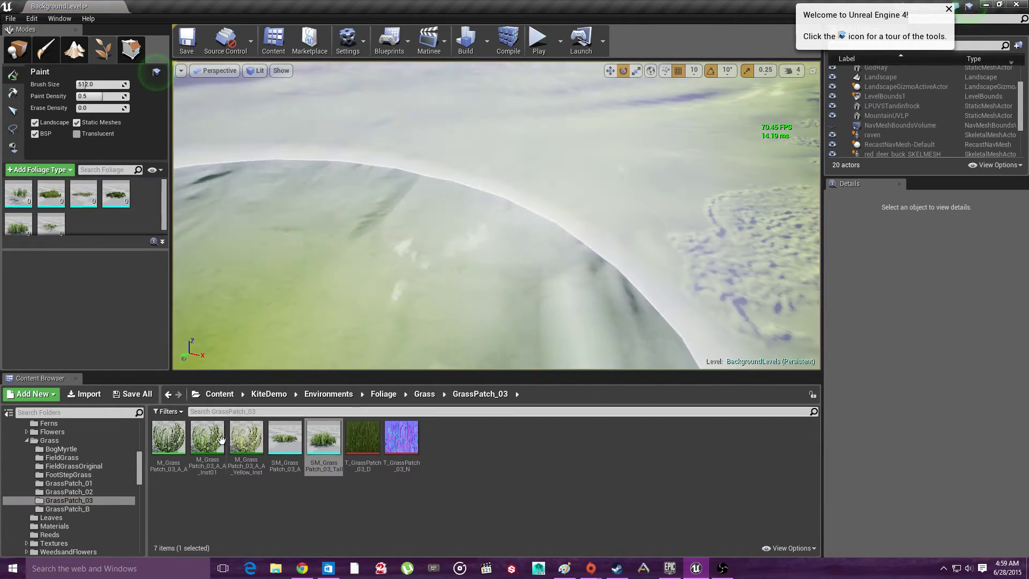
{"action": "left_click_drag", "start_coordinate": [286, 437], "coordinate": [86, 230]}
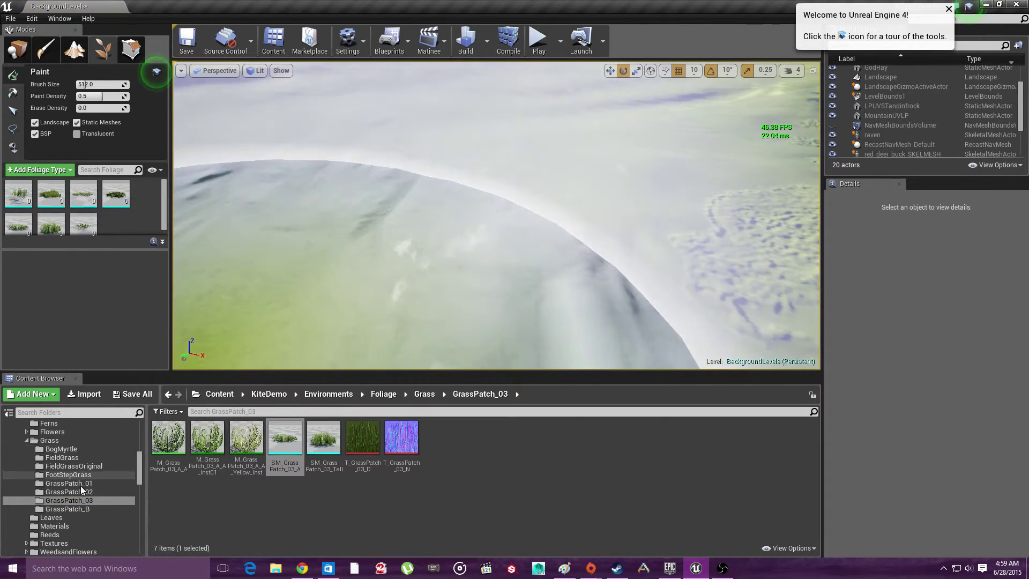
Add SM_GrassPatch_B03, SM_GrassPatch_B04 and SM_GrassPatch_B05 from the GrassPatch_B folder as foliage types
{"action": "left_click", "coordinate": [77, 508]}
{"action": "scroll", "coordinate": [398, 499], "scroll_direction": "down", "scroll_amount": 1}
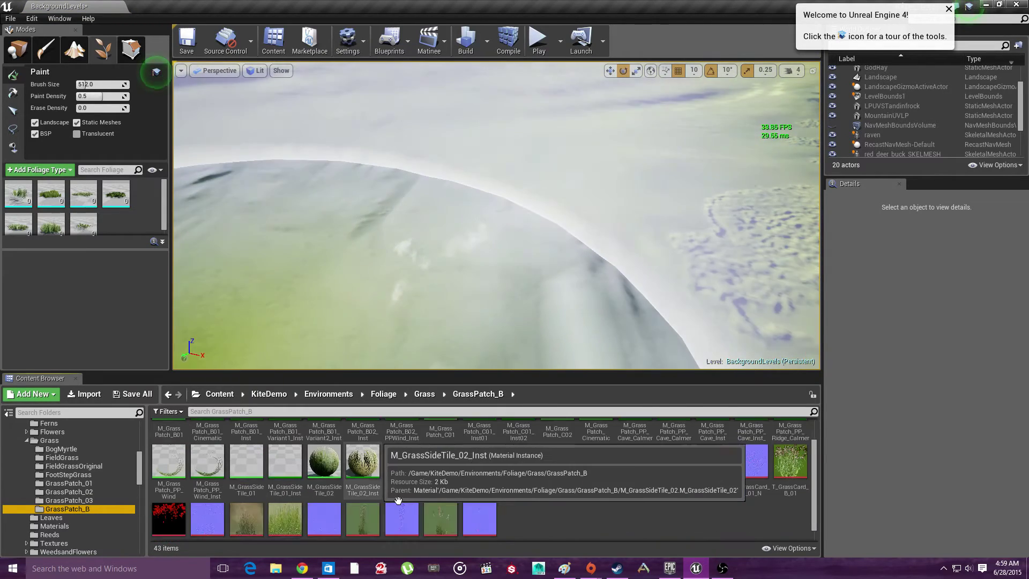
{"action": "scroll", "coordinate": [398, 500], "scroll_direction": "up", "scroll_amount": 1}
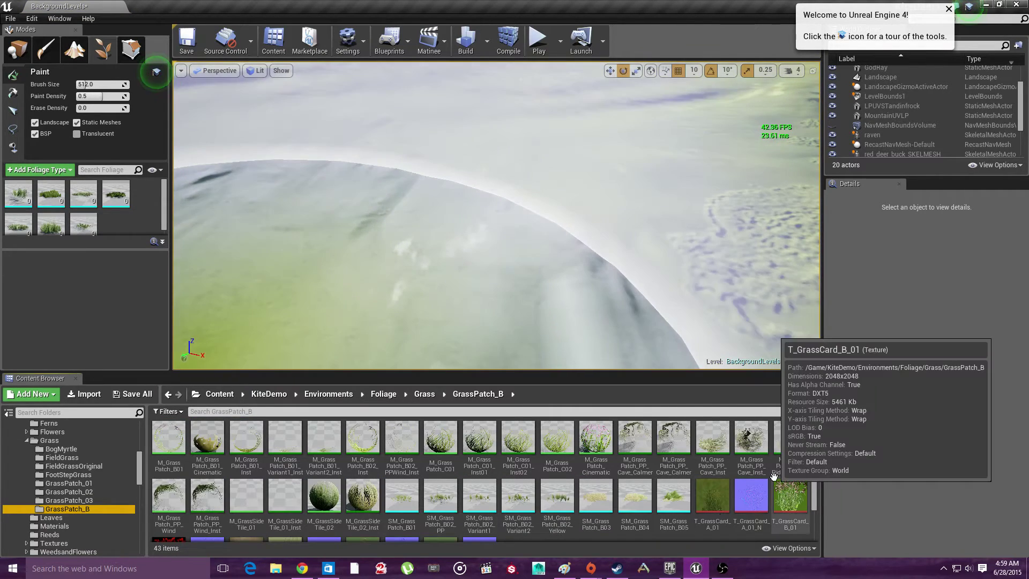
{"action": "scroll", "coordinate": [663, 493], "scroll_direction": "down", "scroll_amount": 1}
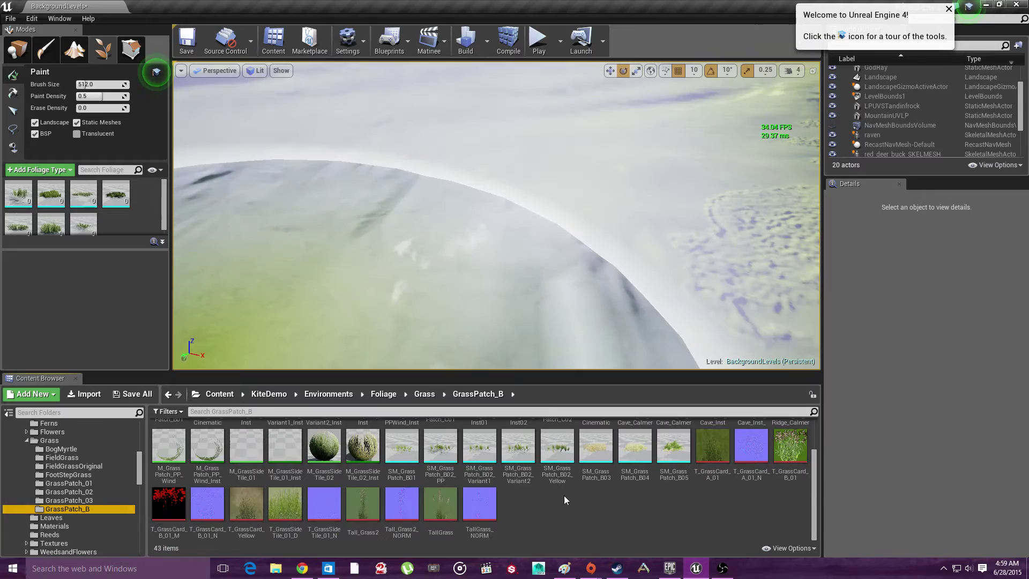
{"action": "left_click_drag", "start_coordinate": [596, 445], "coordinate": [32, 225]}
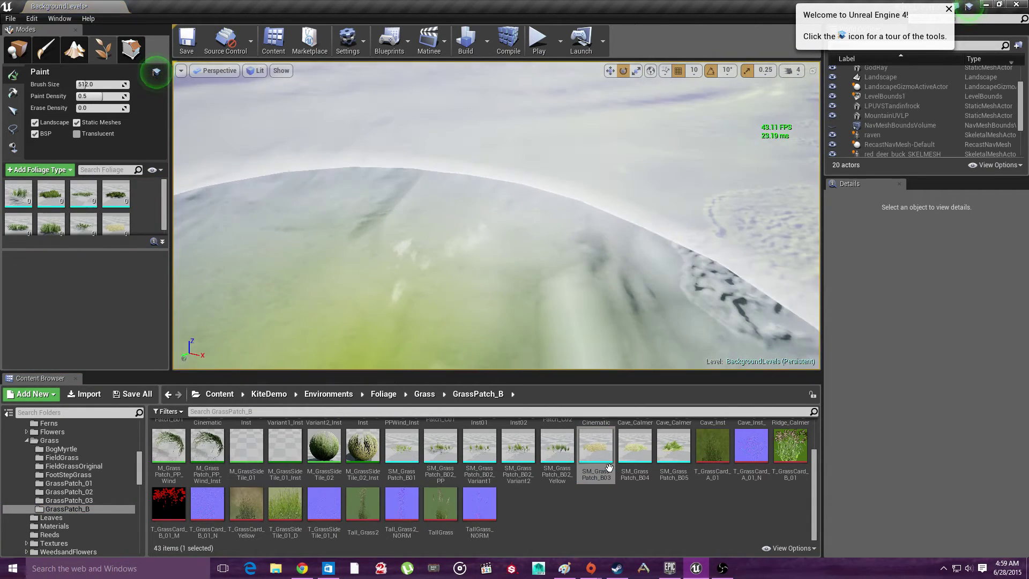
{"action": "left_click_drag", "start_coordinate": [635, 445], "coordinate": [32, 225]}
{"action": "left_click_drag", "start_coordinate": [681, 468], "coordinate": [50, 205]}
Add SM_GrassPatch_B01 and the B02 meshes (PP, Variant1, Variant2 and Yellow) from the GrassPatch_B folder to the foliage types
{"action": "left_click_drag", "start_coordinate": [401, 445], "coordinate": [157, 254]}
{"action": "left_click_drag", "start_coordinate": [441, 448], "coordinate": [53, 201]}
{"action": "left_click_drag", "start_coordinate": [500, 444], "coordinate": [161, 246]}
{"action": "left_click_drag", "start_coordinate": [519, 459], "coordinate": [94, 230]}
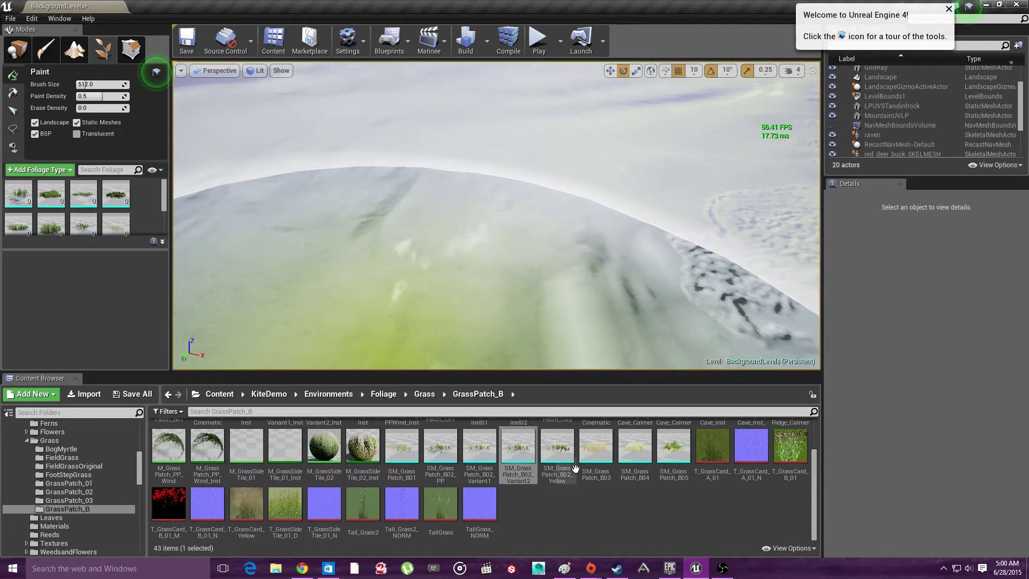
{"action": "left_click_drag", "start_coordinate": [575, 470], "coordinate": [115, 215]}
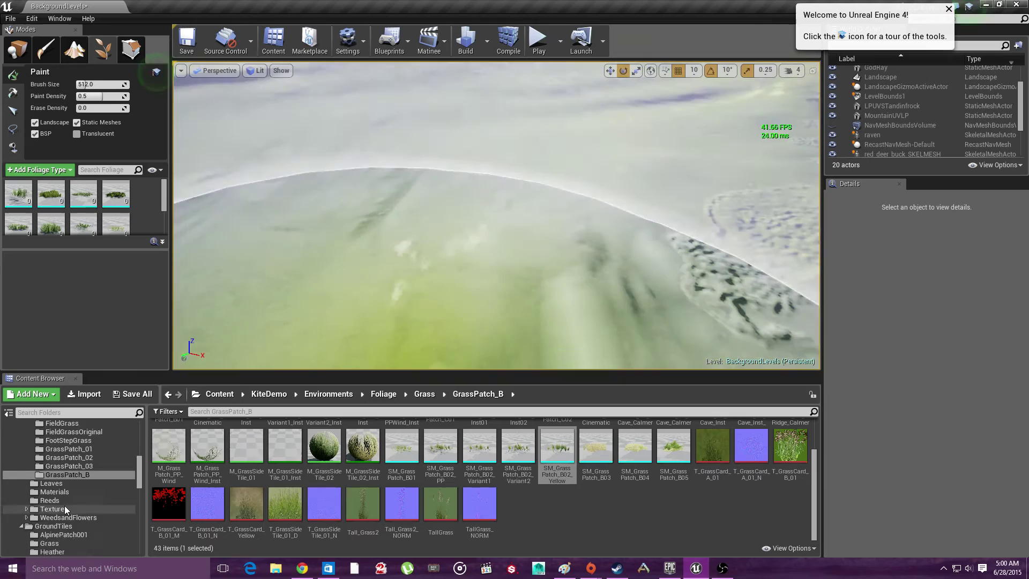
Add the tall blue flowers mesh from the Flowers folder and the static mesh from the BogMyrtleBush_01 folder as foliage types
{"action": "scroll", "coordinate": [63, 497], "scroll_direction": "up", "scroll_amount": 2}
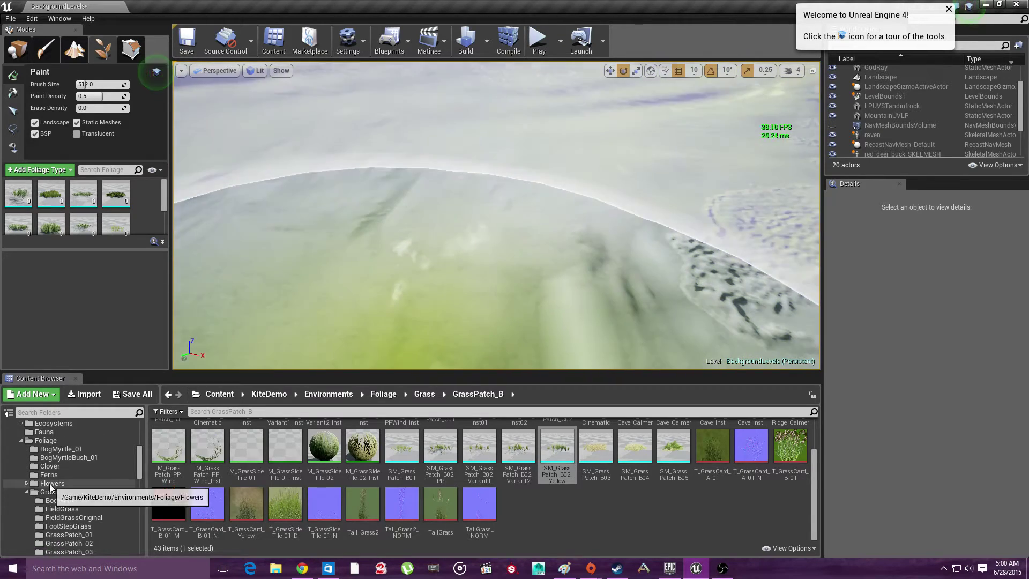
{"action": "left_click", "coordinate": [52, 483]}
{"action": "left_click_drag", "start_coordinate": [440, 437], "coordinate": [115, 236]}
{"action": "left_click", "coordinate": [75, 449]}
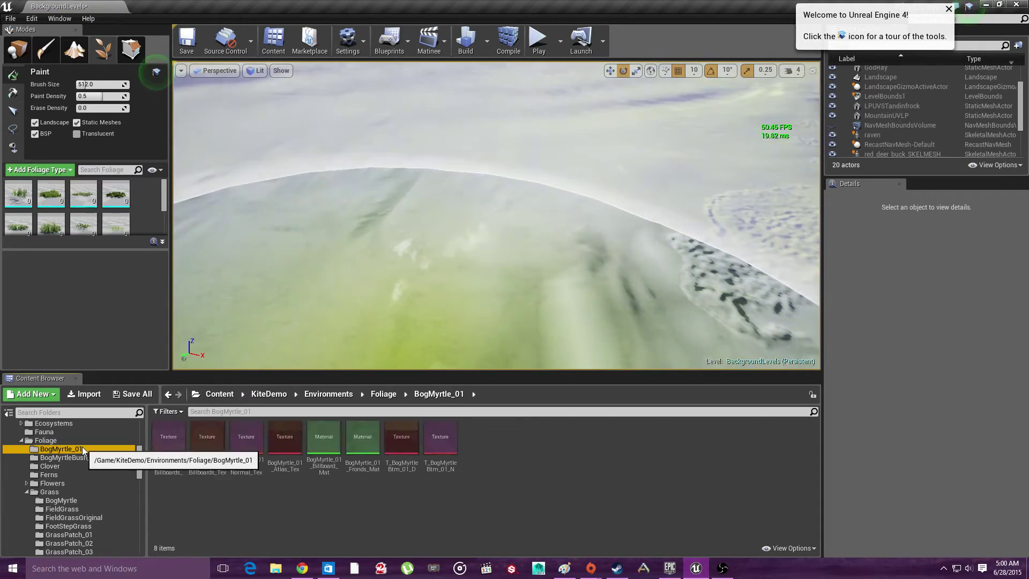
{"action": "left_click", "coordinate": [68, 458]}
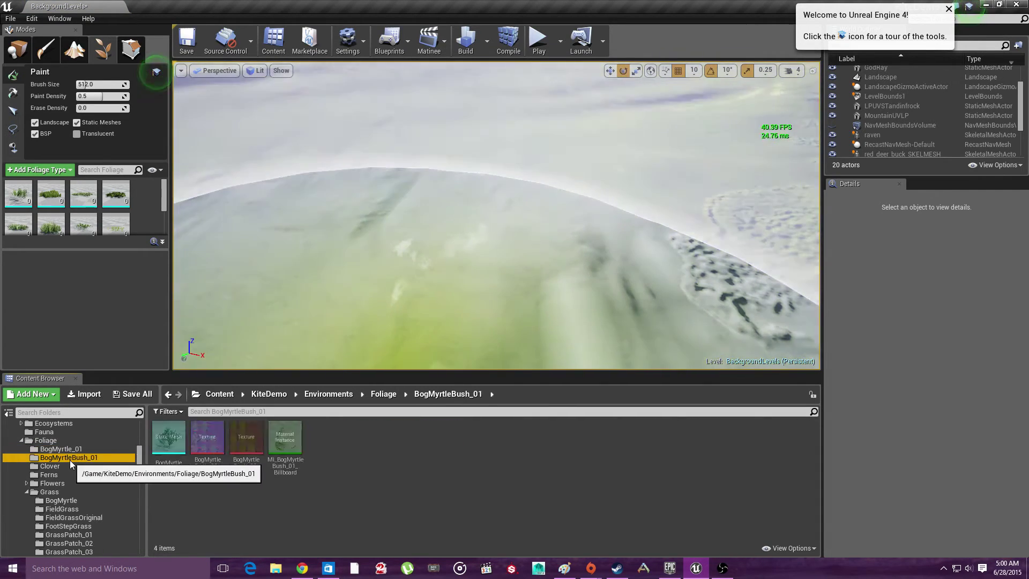
{"action": "left_click_drag", "start_coordinate": [166, 445], "coordinate": [45, 238]}
Add the clover, cover plant and short plant static meshes from the Clover folder as foliage types
{"action": "left_click", "coordinate": [81, 465]}
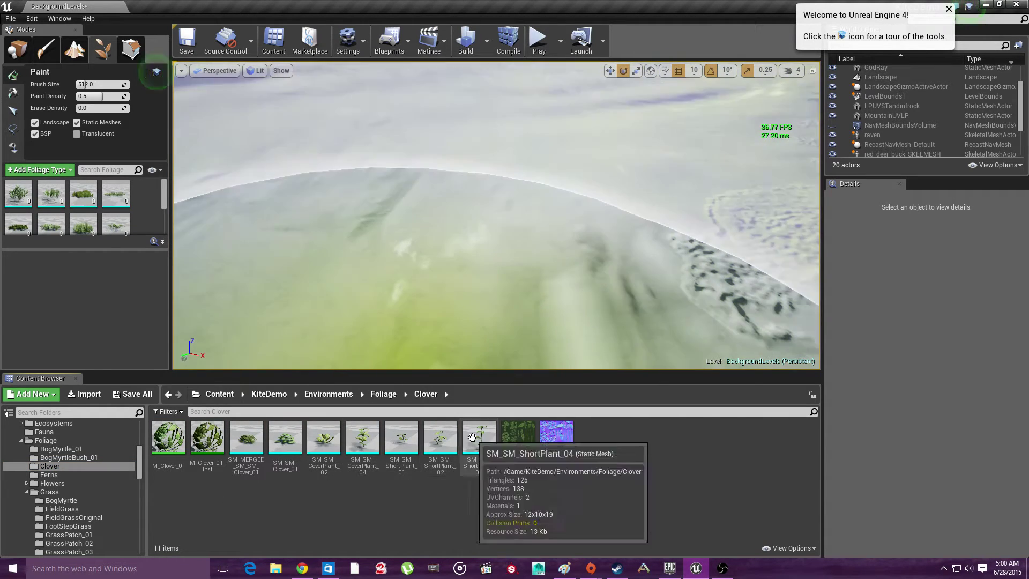
{"action": "left_click_drag", "start_coordinate": [479, 437], "coordinate": [45, 215]}
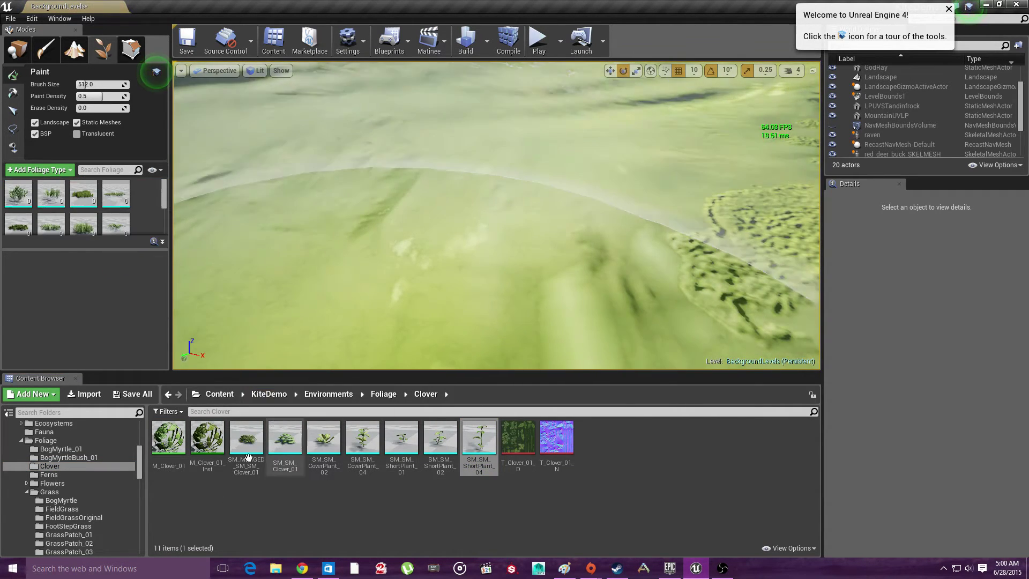
{"action": "left_click", "coordinate": [280, 455], "text": "ctrl"}
{"action": "left_click", "coordinate": [328, 454], "text": "ctrl"}
{"action": "left_click", "coordinate": [361, 450], "text": "ctrl"}
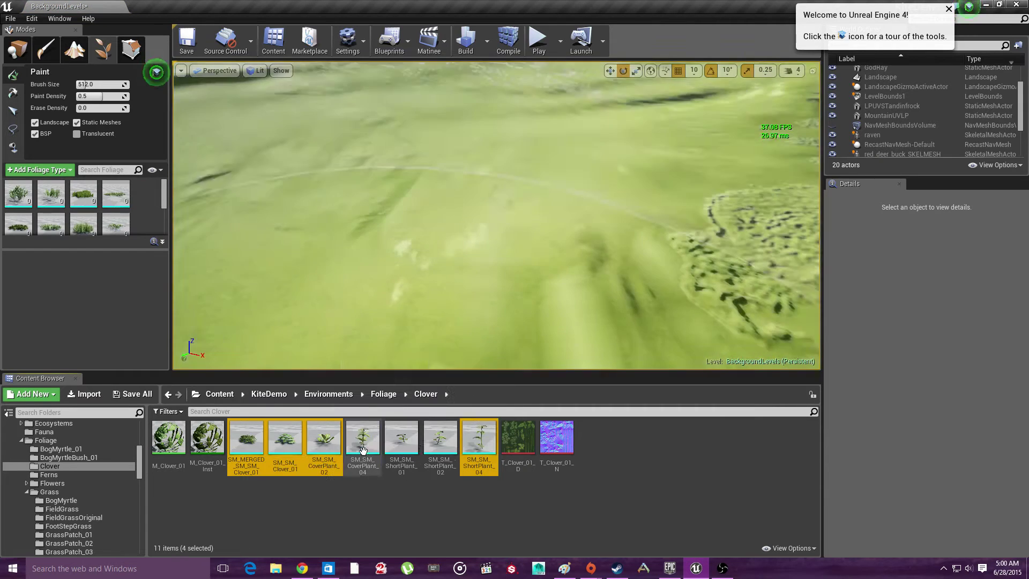
{"action": "left_click", "coordinate": [431, 450], "text": "ctrl"}
{"action": "left_click_drag", "start_coordinate": [410, 444], "coordinate": [70, 217], "text": "ctrl"}
Add SM_Fern_02 and SM_Fern_03 from the Ferns folder as foliage types
{"action": "left_click", "coordinate": [49, 474]}
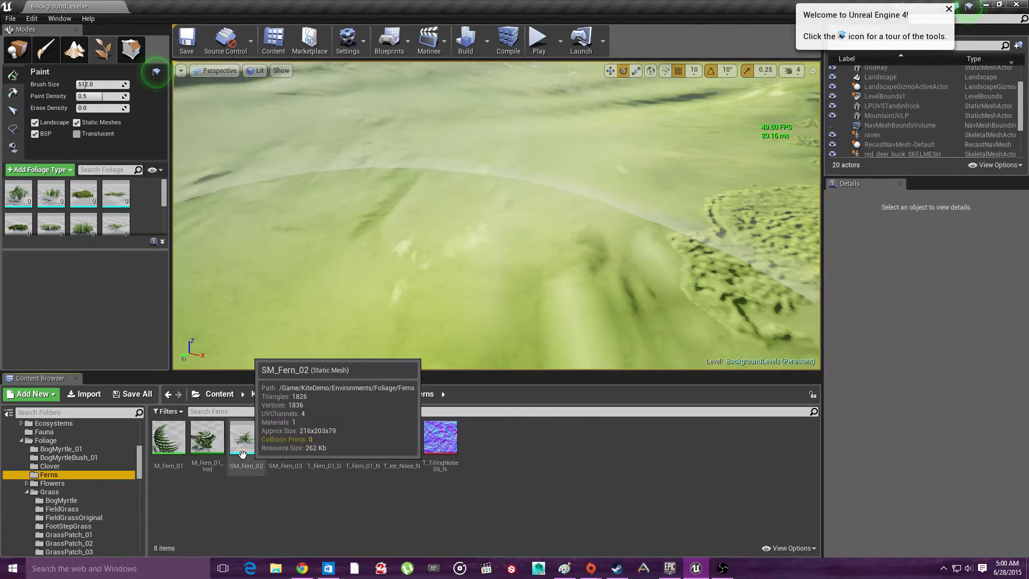
{"action": "left_click", "coordinate": [246, 437]}
{"action": "left_click", "coordinate": [286, 436], "text": "ctrl"}
{"action": "left_click_drag", "start_coordinate": [247, 436], "coordinate": [102, 252]}
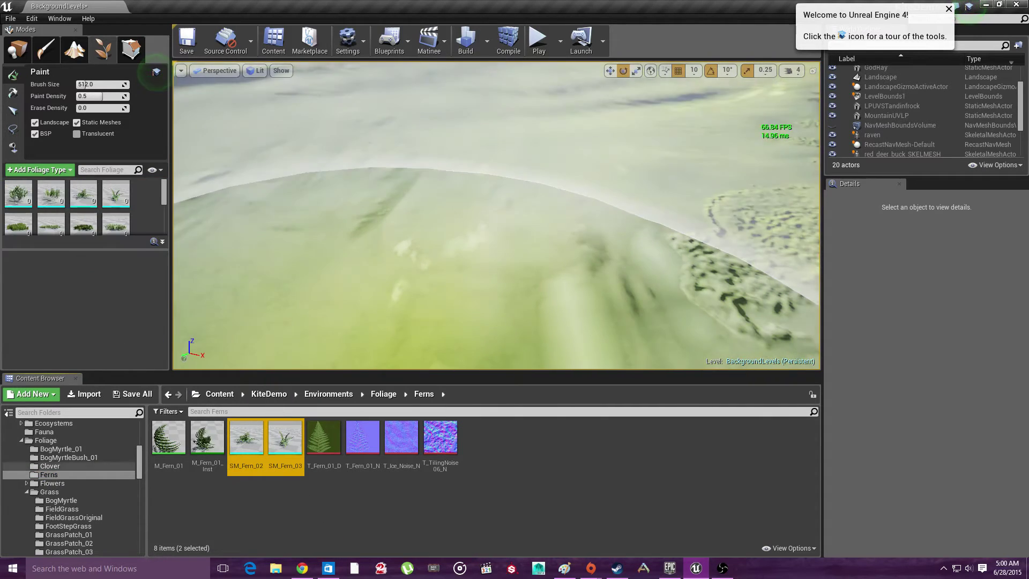
Add SM_Buttercup_Patch_01 from the Buttercup folder and the static mesh from the FieldScabious folder as foliage types
{"action": "left_click", "coordinate": [60, 484]}
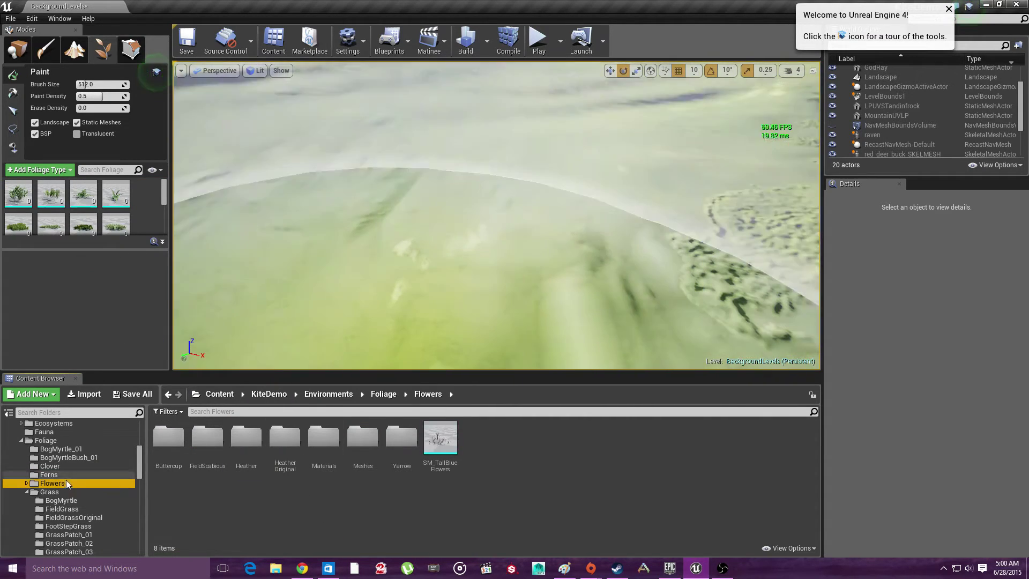
{"action": "left_click", "coordinate": [27, 484]}
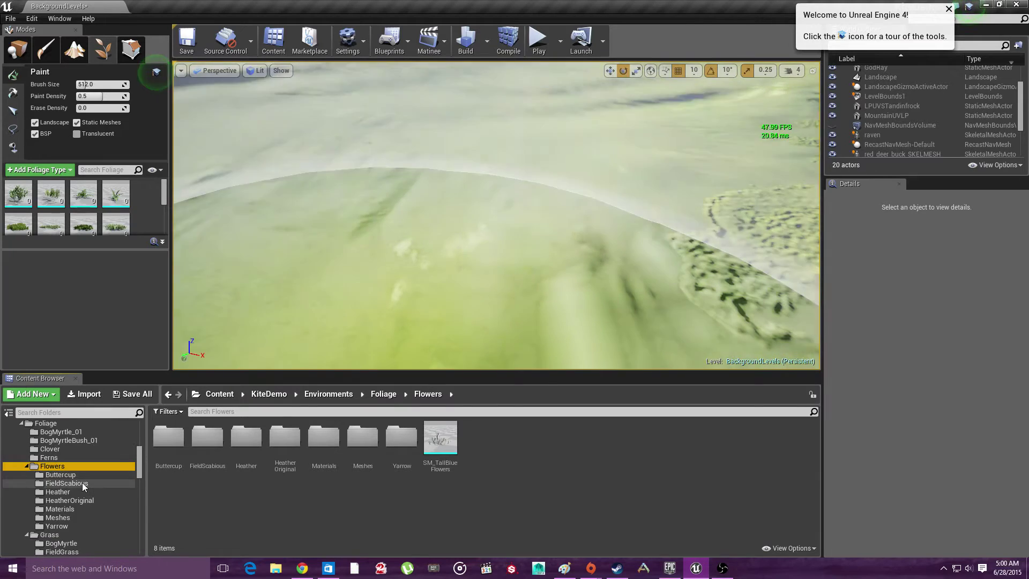
{"action": "left_click", "coordinate": [60, 475]}
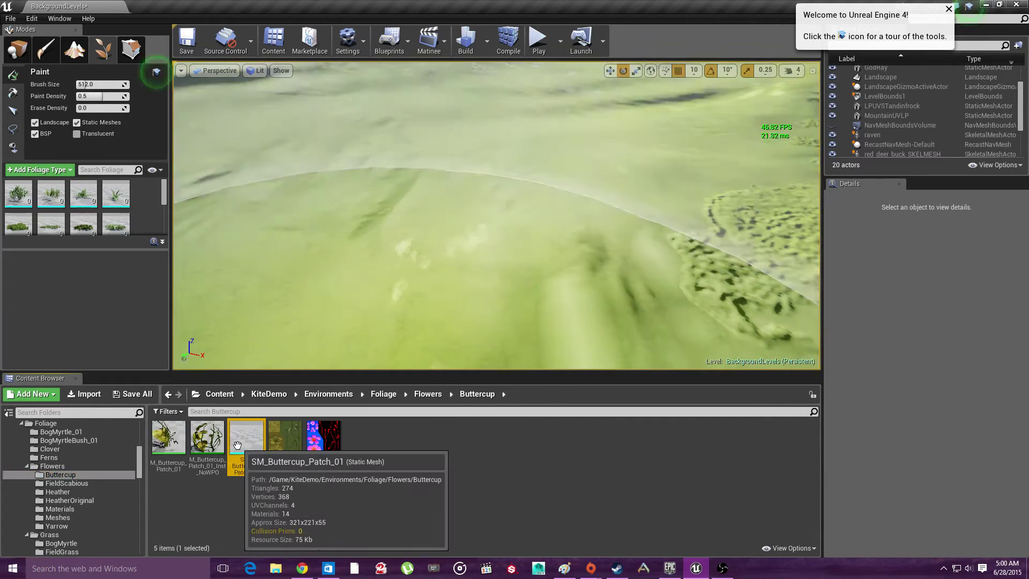
{"action": "left_click_drag", "start_coordinate": [239, 461], "coordinate": [118, 282]}
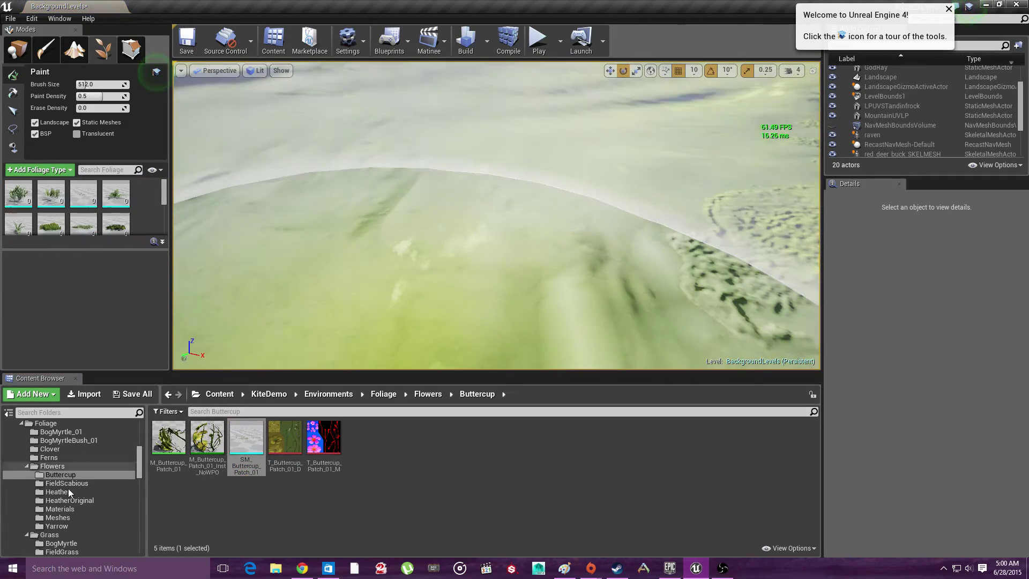
{"action": "left_click", "coordinate": [63, 492]}
{"action": "left_click", "coordinate": [66, 483]}
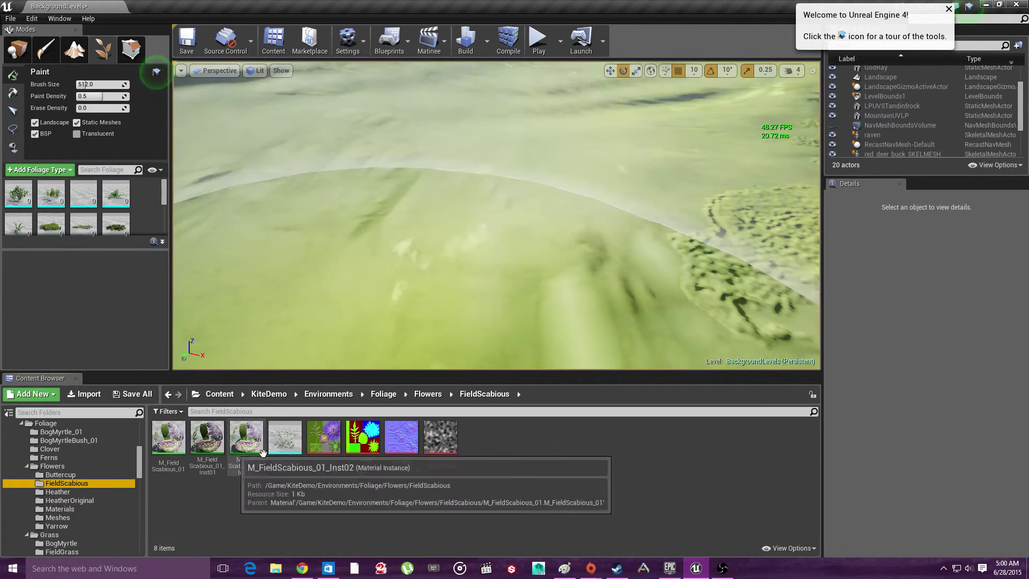
{"action": "left_click_drag", "start_coordinate": [285, 439], "coordinate": [110, 359]}
Add the two heather clump meshes from the Heather folder and the static mesh from the HeatherOriginal folder as foliage types
{"action": "left_click", "coordinate": [73, 490]}
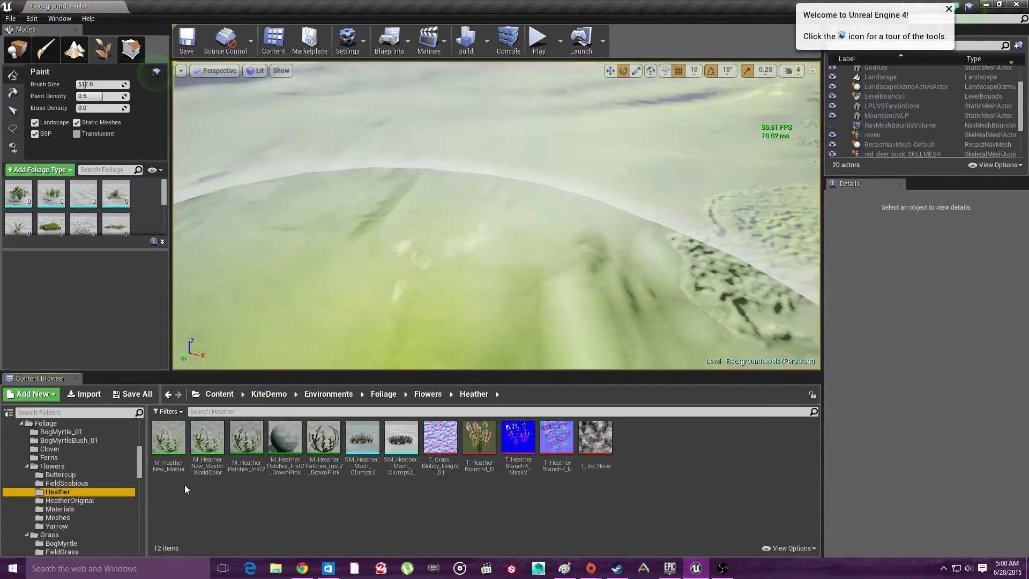
{"action": "left_click_drag", "start_coordinate": [362, 439], "coordinate": [62, 221]}
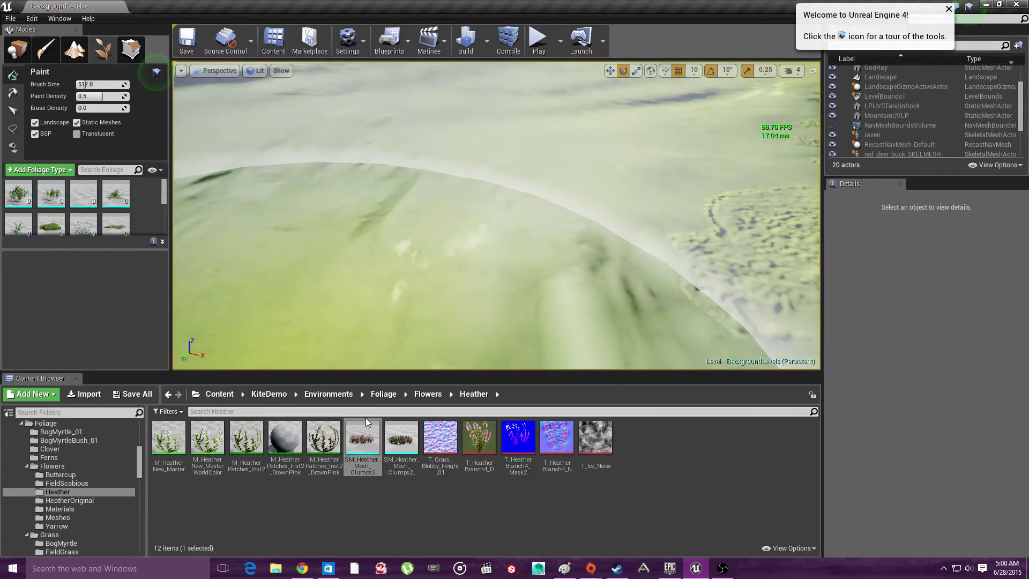
{"action": "left_click", "coordinate": [401, 443]}
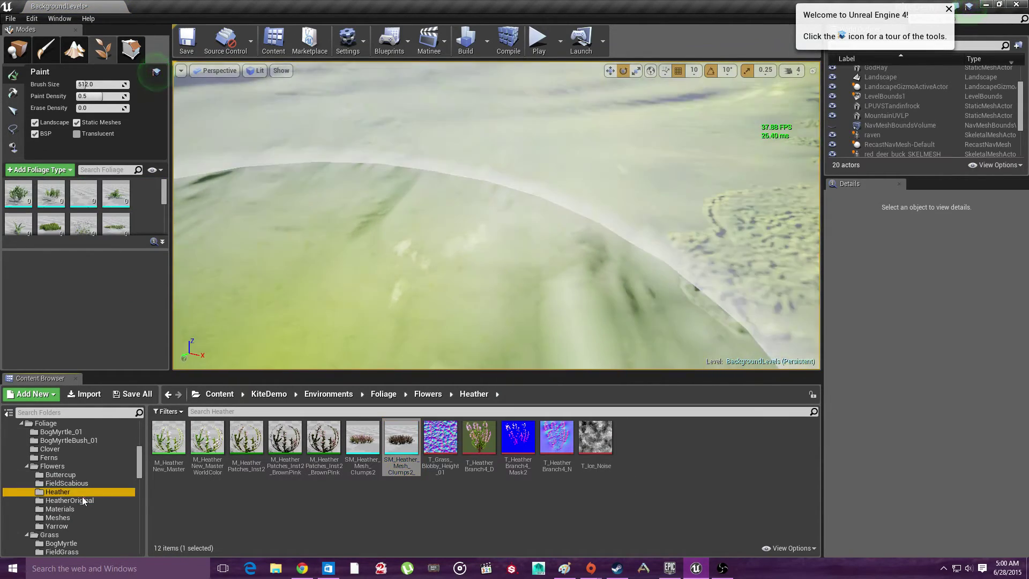
{"action": "left_click", "coordinate": [83, 500]}
{"action": "left_click_drag", "start_coordinate": [285, 438], "coordinate": [70, 225]}
Add SM_Heather_Mesh_Clumps and SM_Heather_Mesh_Clumps2_Blue from the Flowers Meshes folder as foliage types
{"action": "left_click", "coordinate": [59, 509]}
{"action": "left_click", "coordinate": [60, 517]}
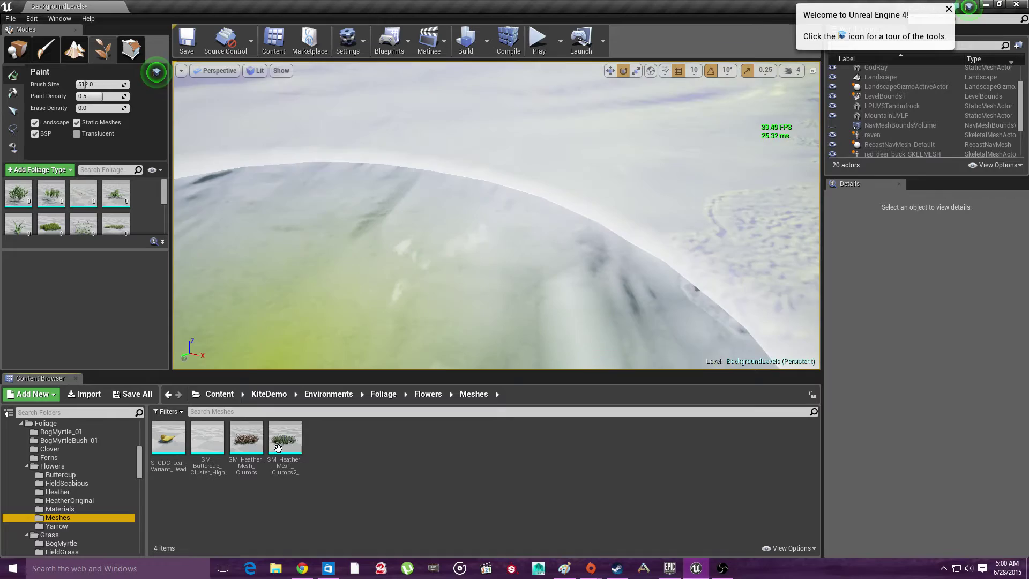
{"action": "left_click", "coordinate": [246, 439]}
{"action": "left_click", "coordinate": [284, 439], "text": "ctrl"}
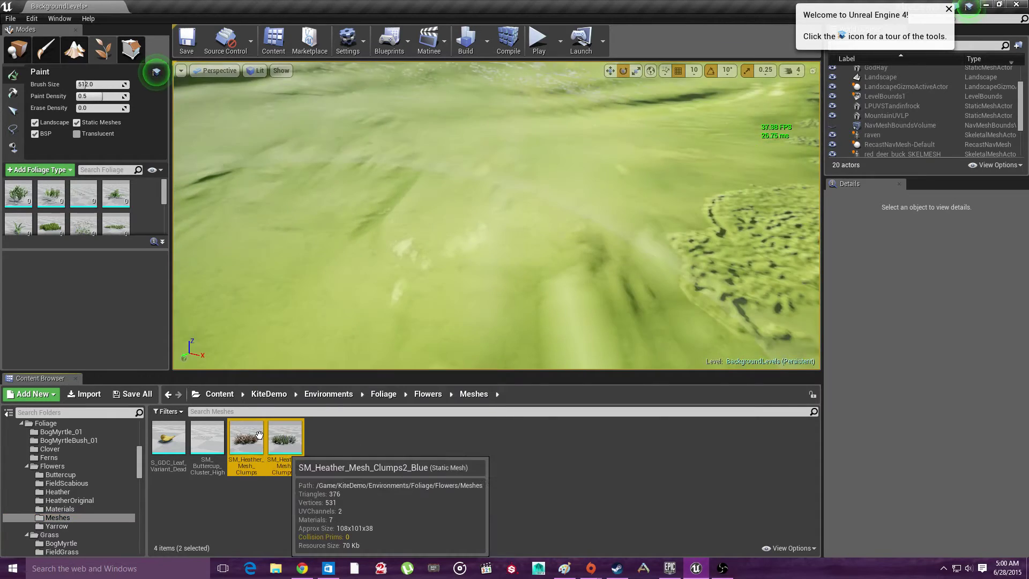
{"action": "left_click_drag", "start_coordinate": [285, 438], "coordinate": [80, 254]}
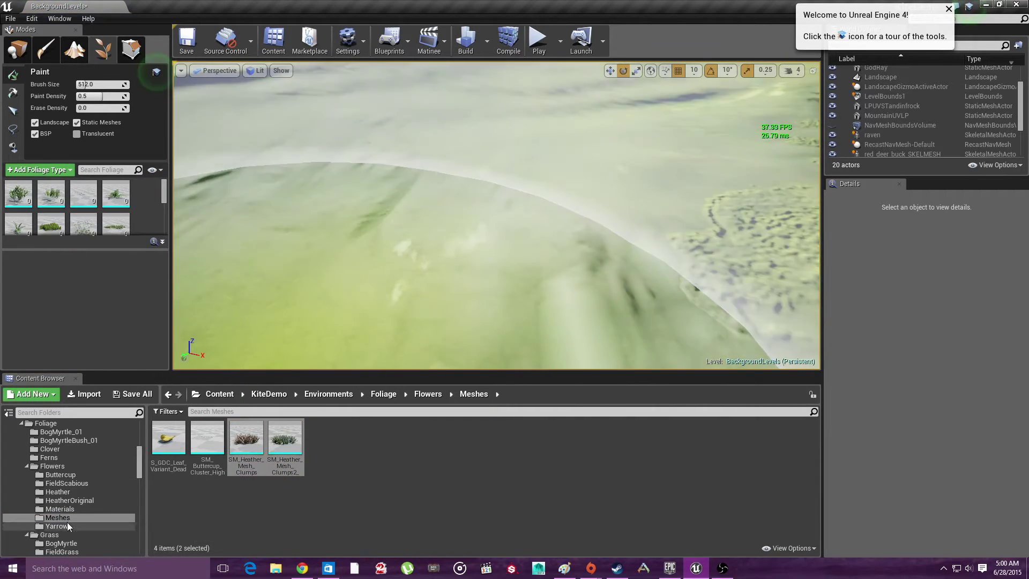
Add SM_Yarrow and SM_Yarrow3 from the Yarrow folder as foliage types
{"action": "left_click", "coordinate": [59, 525]}
{"action": "left_click", "coordinate": [283, 460]}
{"action": "left_click", "coordinate": [246, 439], "text": "ctrl"}
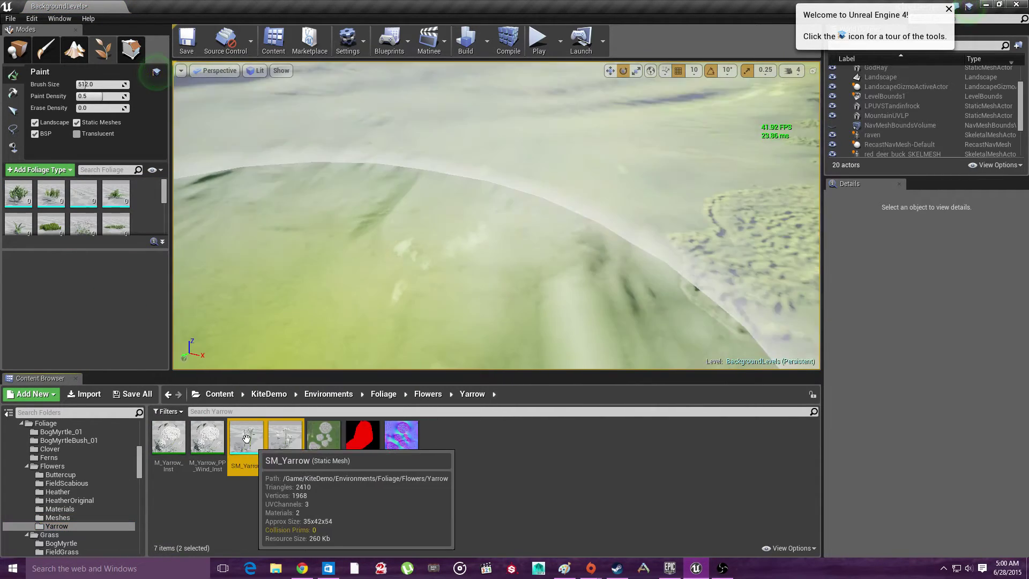
{"action": "left_click_drag", "start_coordinate": [246, 438], "coordinate": [69, 214]}
Set the foliage brush's paint density to 0.1
{"action": "scroll", "coordinate": [69, 211], "scroll_direction": "down", "scroll_amount": 3}
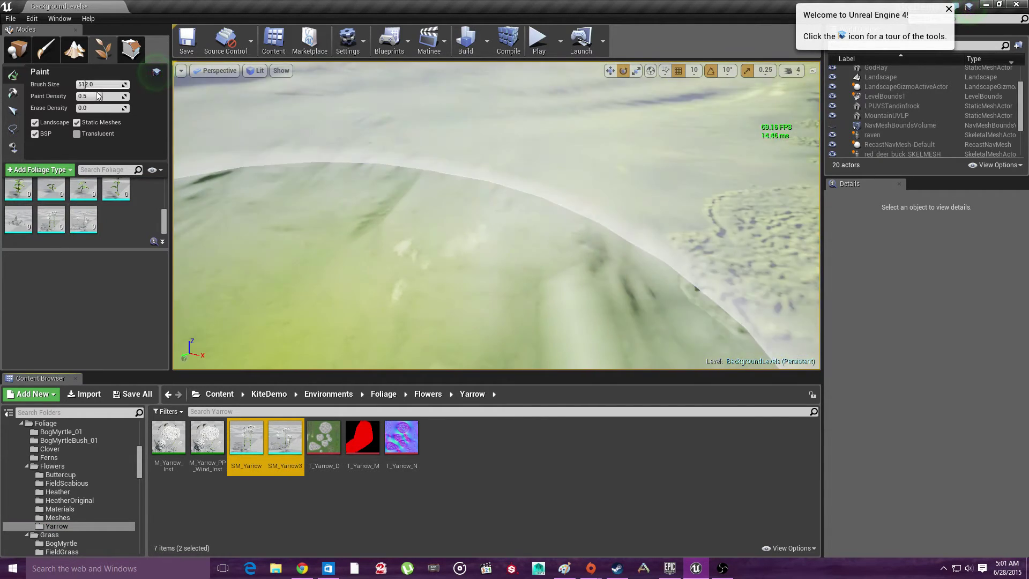
{"action": "left_click_drag", "start_coordinate": [100, 96], "coordinate": [83, 97]}
{"action": "type", "text": "0.1"}
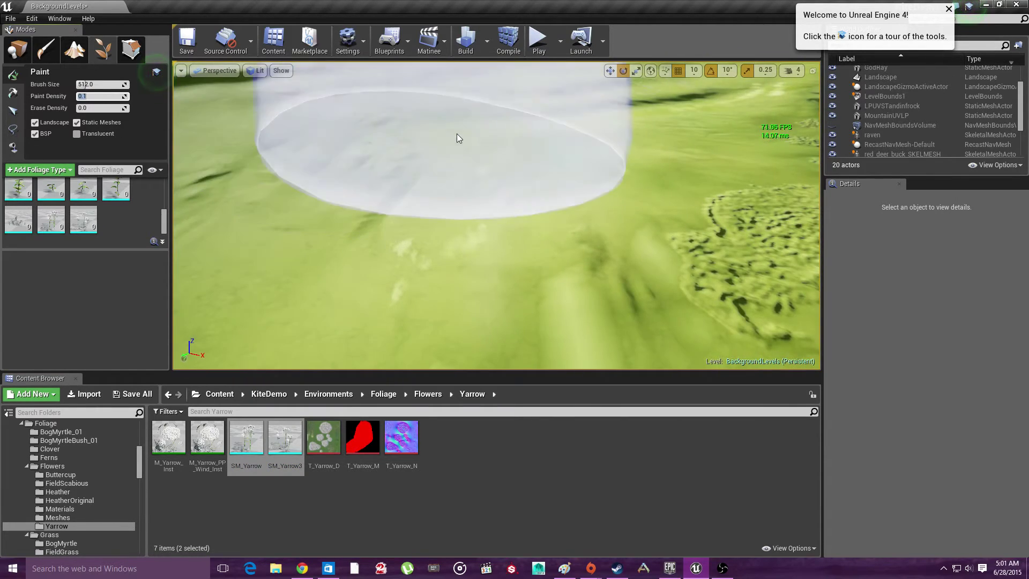
Paint the combined grass, clover, fern, heather and flower foliage in broad strokes across the bare green slopes of the mountain
{"action": "left_click_drag", "start_coordinate": [426, 159], "coordinate": [542, 156]}
{"action": "right_click_drag", "start_coordinate": [541, 152], "coordinate": [425, 210]}
{"action": "left_click_drag", "start_coordinate": [425, 210], "coordinate": [457, 219]}
{"action": "right_click_drag", "start_coordinate": [457, 224], "coordinate": [435, 230]}
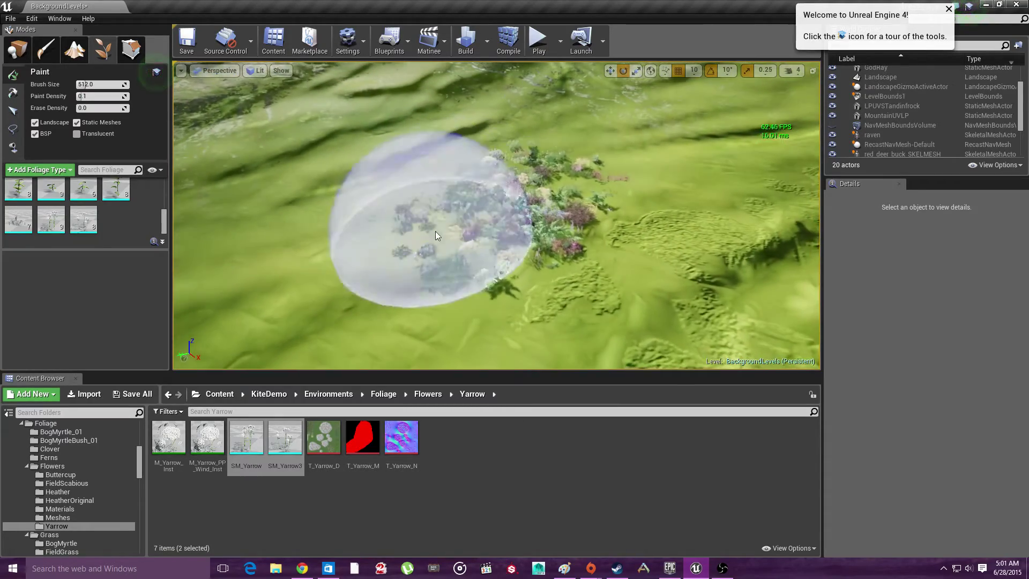
{"action": "mouse_move", "coordinate": [435, 230]}
{"action": "left_mouse_down"}
{"action": "mouse_move", "coordinate": [381, 278]}
{"action": "mouse_move", "coordinate": [513, 302]}
{"action": "mouse_move", "coordinate": [595, 252]}
{"action": "mouse_move", "coordinate": [680, 223]}
{"action": "mouse_move", "coordinate": [673, 200]}
{"action": "left_mouse_up"}
{"action": "mouse_move", "coordinate": [673, 200]}
{"action": "right_mouse_down"}
{"action": "mouse_move", "coordinate": [718, 203]}
{"action": "mouse_move", "coordinate": [674, 200]}
{"action": "right_mouse_up"}
{"action": "mouse_move", "coordinate": [673, 200]}
{"action": "left_mouse_down"}
{"action": "mouse_move", "coordinate": [521, 305]}
{"action": "mouse_move", "coordinate": [730, 174]}
{"action": "mouse_move", "coordinate": [508, 134]}
{"action": "mouse_move", "coordinate": [569, 185]}
{"action": "left_mouse_up"}
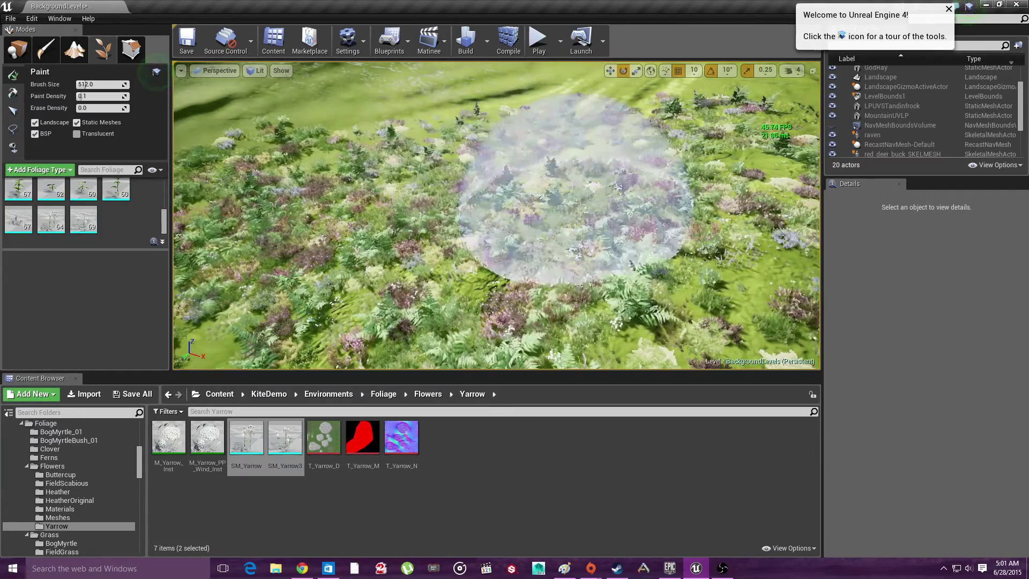
{"action": "key", "text": "w"}
{"action": "mouse_move", "coordinate": [570, 184]}
{"action": "right_mouse_down"}
{"action": "mouse_move", "coordinate": [569, 222]}
{"action": "mouse_move", "coordinate": [611, 223]}
{"action": "mouse_move", "coordinate": [562, 221]}
{"action": "mouse_move", "coordinate": [523, 171]}
{"action": "right_mouse_up"}
{"action": "key", "text": "s"}
{"action": "left_click_drag", "start_coordinate": [572, 214], "coordinate": [615, 141]}
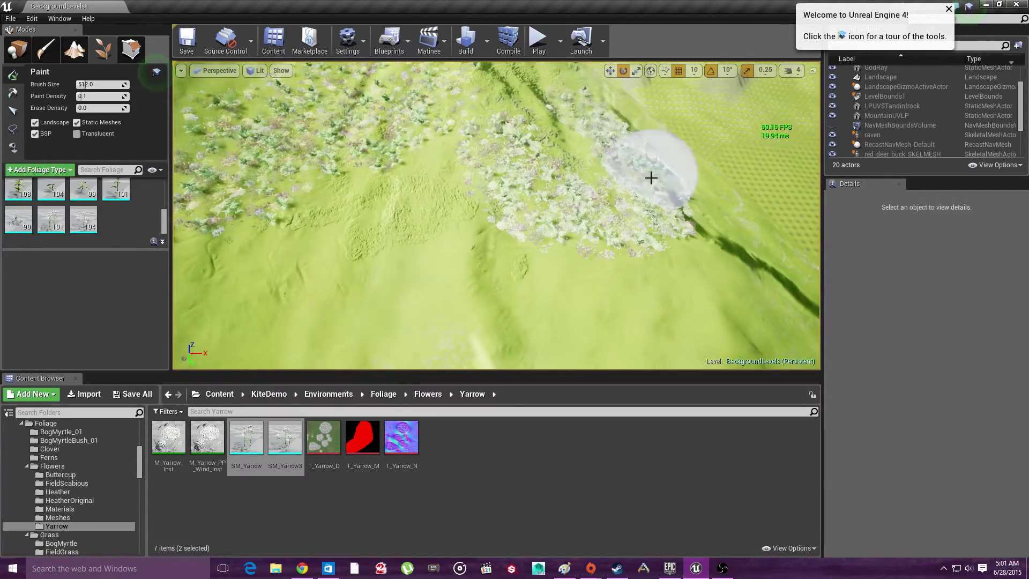
{"action": "right_click_drag", "start_coordinate": [651, 178], "coordinate": [651, 177]}
{"action": "mouse_move", "coordinate": [519, 184]}
{"action": "left_mouse_down"}
{"action": "mouse_move", "coordinate": [532, 264]}
{"action": "mouse_move", "coordinate": [567, 224]}
{"action": "mouse_move", "coordinate": [614, 221]}
{"action": "mouse_move", "coordinate": [511, 116]}
{"action": "mouse_move", "coordinate": [595, 180]}
{"action": "left_mouse_up"}
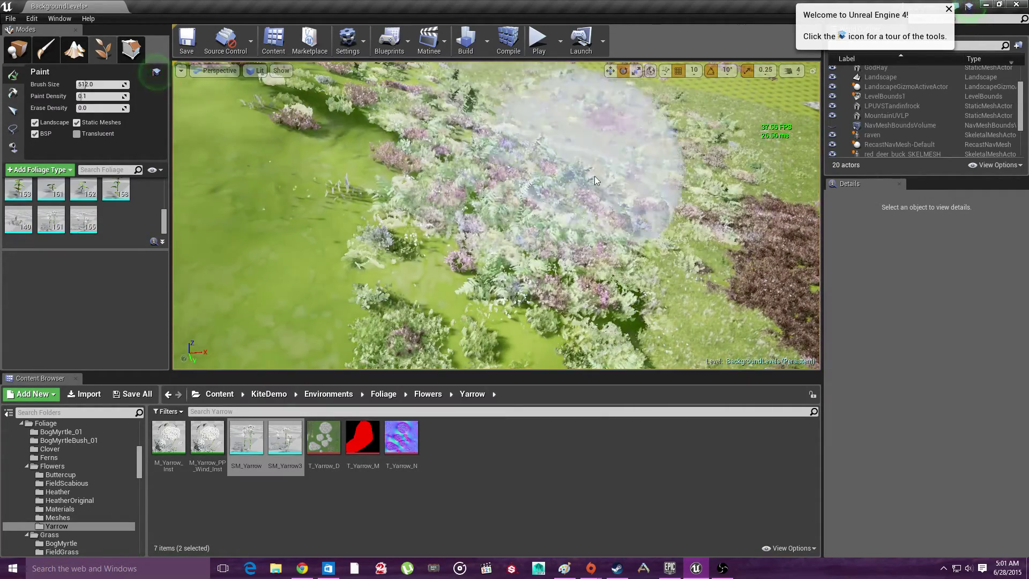
{"action": "right_click_drag", "start_coordinate": [595, 177], "coordinate": [594, 176]}
{"action": "mouse_move", "coordinate": [548, 162]}
{"action": "left_mouse_down"}
{"action": "mouse_move", "coordinate": [444, 276]}
{"action": "mouse_move", "coordinate": [324, 207]}
{"action": "mouse_move", "coordinate": [435, 142]}
{"action": "mouse_move", "coordinate": [495, 154]}
{"action": "mouse_move", "coordinate": [542, 249]}
{"action": "left_mouse_up"}
{"action": "right_click_drag", "start_coordinate": [543, 249], "coordinate": [542, 248]}
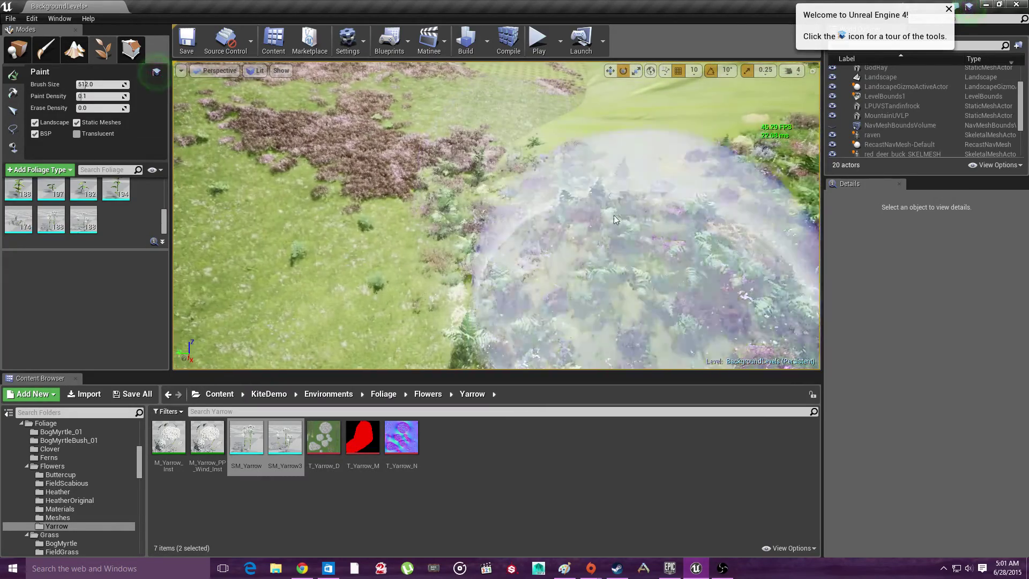
{"action": "mouse_move", "coordinate": [615, 218]}
{"action": "left_mouse_down"}
{"action": "mouse_move", "coordinate": [600, 89]}
{"action": "mouse_move", "coordinate": [708, 123]}
{"action": "mouse_move", "coordinate": [699, 281]}
{"action": "left_mouse_up"}
{"action": "right_click_drag", "start_coordinate": [700, 281], "coordinate": [700, 281]}
{"action": "mouse_move", "coordinate": [442, 248]}
{"action": "left_mouse_down"}
{"action": "mouse_move", "coordinate": [463, 198]}
{"action": "mouse_move", "coordinate": [489, 174]}
{"action": "left_mouse_up"}
{"action": "right_click_drag", "start_coordinate": [489, 174], "coordinate": [489, 173]}
Play the level and run the character through the painted foliage to check the vegetation and ground collision, and end the play session
{"action": "left_click", "coordinate": [534, 52]}
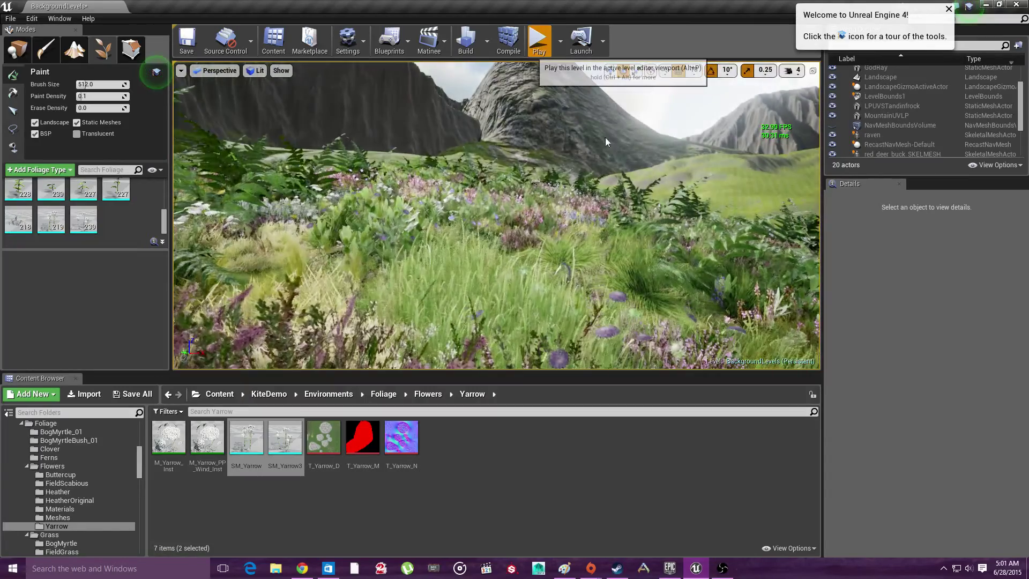
{"action": "left_click", "coordinate": [538, 40]}
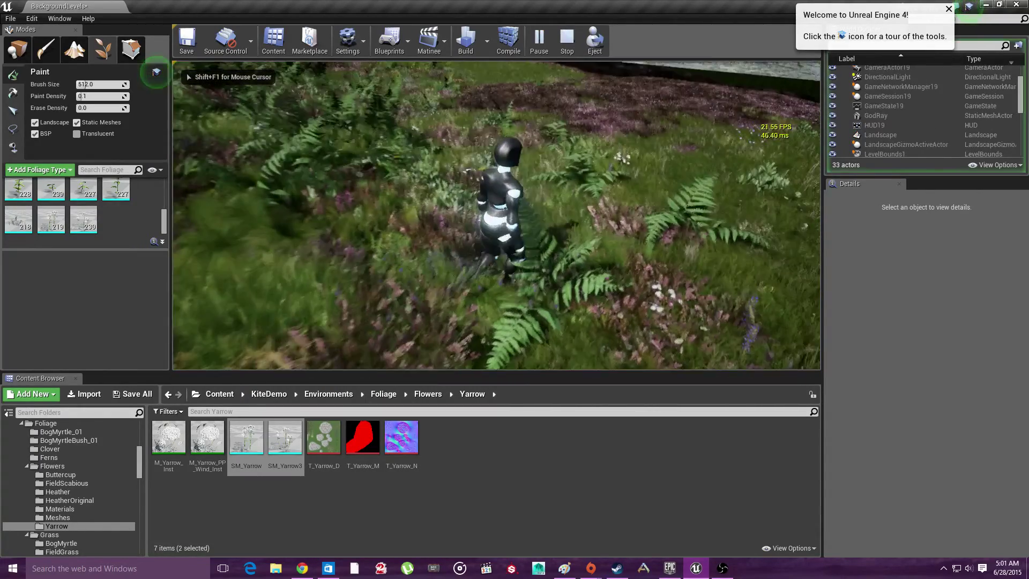
{"action": "key", "text": "w"}
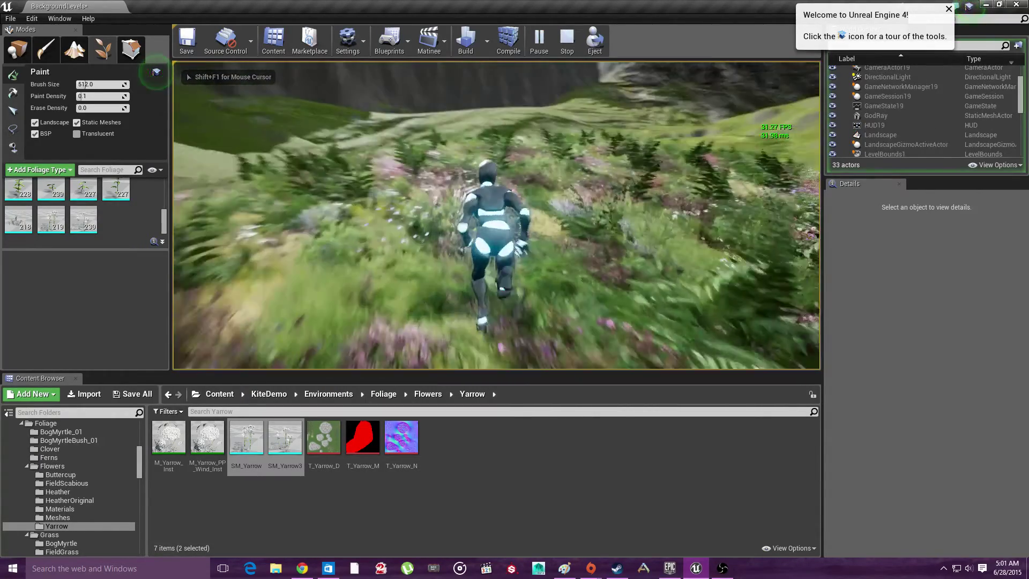
{"action": "key", "text": "w"}
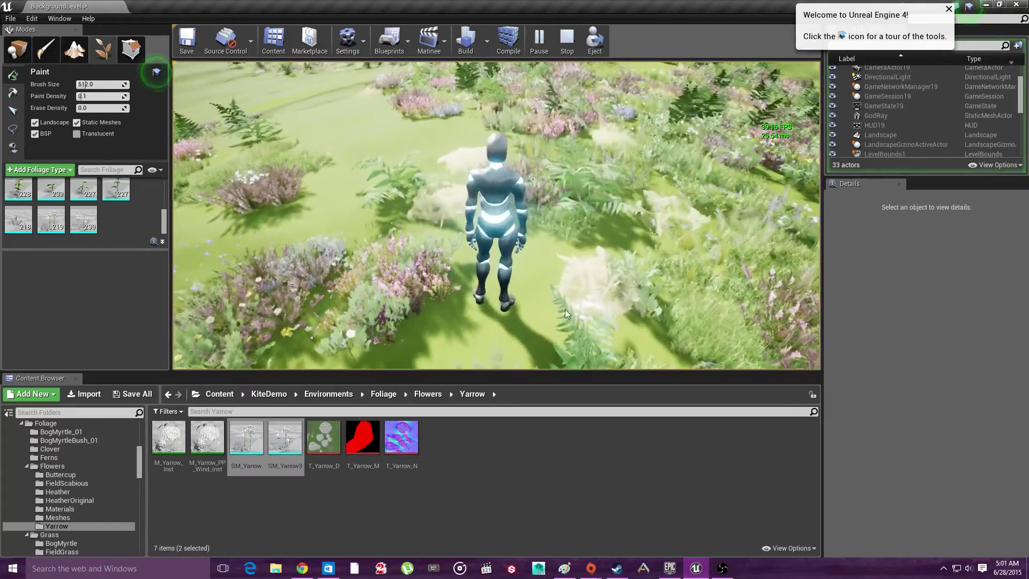
{"action": "key", "text": "Escape"}
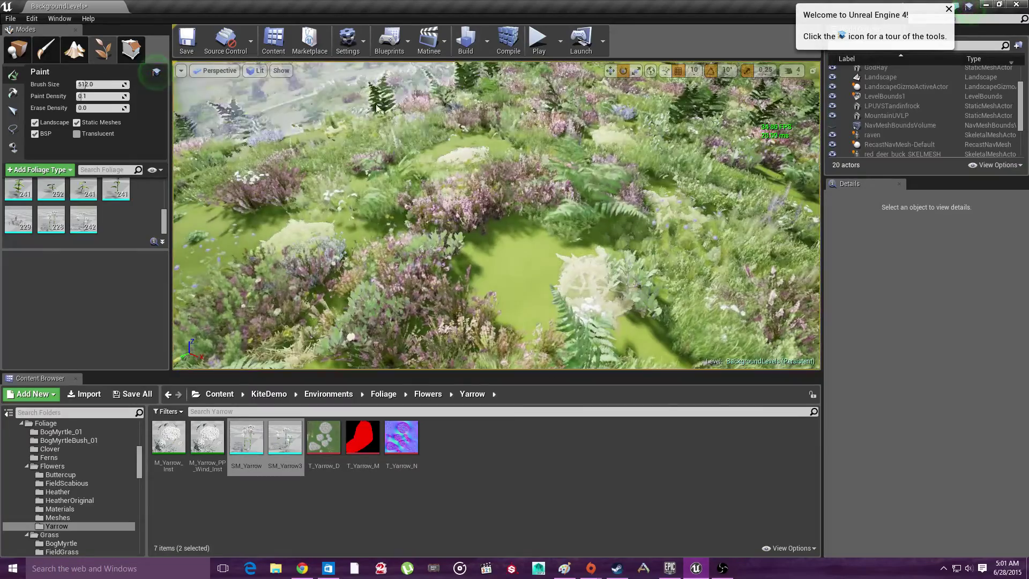
Paint one more dab of foliage over the sparse ground where the character stood
{"action": "left_click", "coordinate": [504, 166]}
{"action": "right_click_drag", "start_coordinate": [503, 166], "coordinate": [412, 108]}
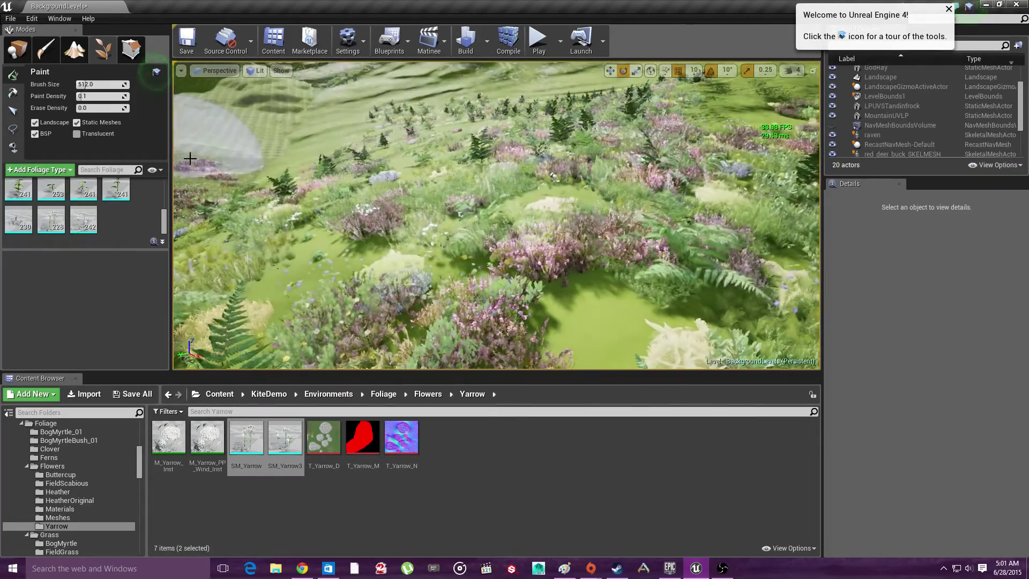
Try filling the whole mountain mesh with the foliage types using the Fill tool, and inspect the covered slope
{"action": "left_click", "coordinate": [13, 147]}
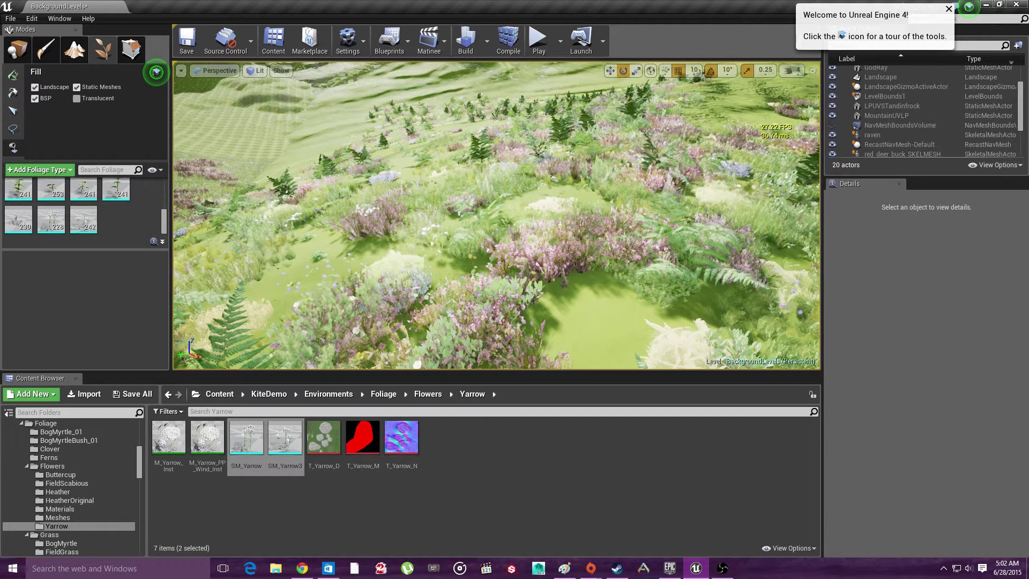
{"action": "left_click", "coordinate": [330, 131]}
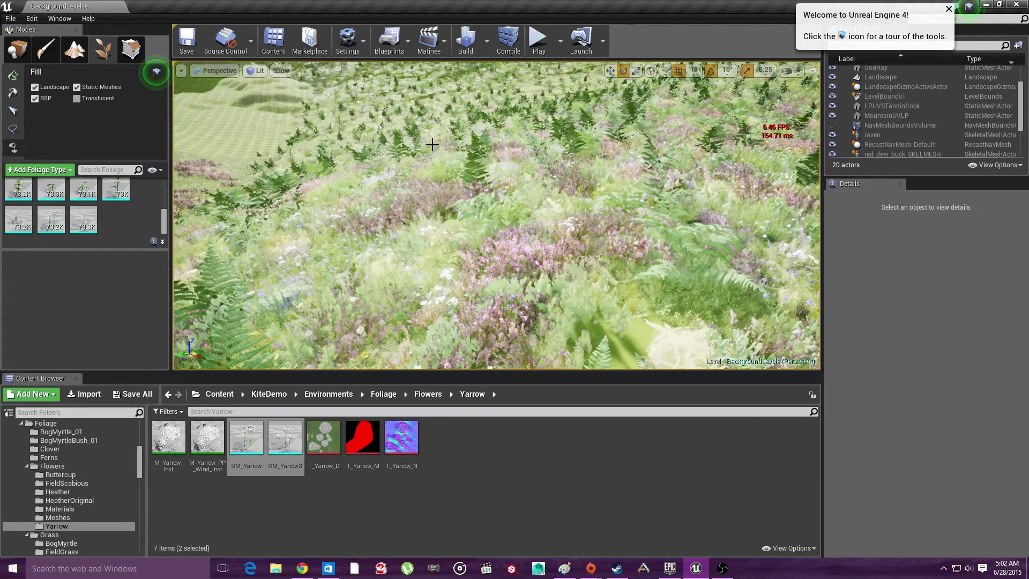
{"action": "right_click_drag", "start_coordinate": [496, 216], "coordinate": [624, 158]}
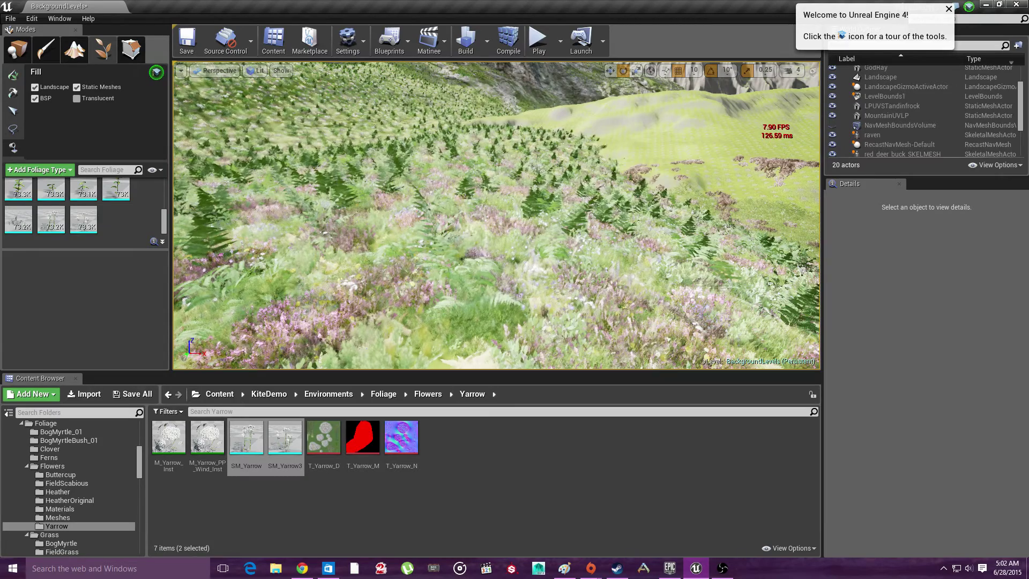
{"action": "right_click_drag", "start_coordinate": [514, 193], "coordinate": [515, 179]}
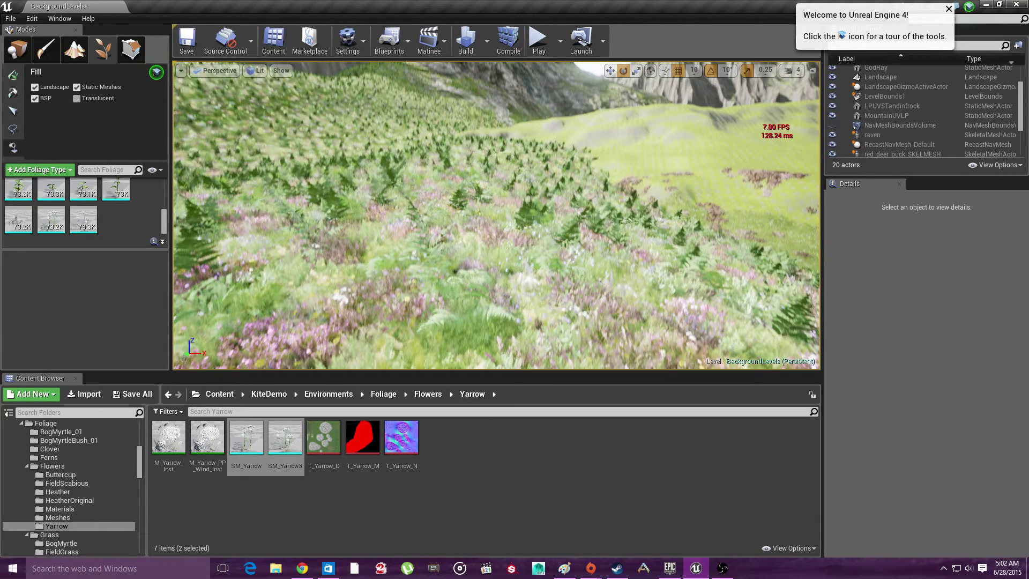
{"action": "right_click_drag", "start_coordinate": [515, 214], "coordinate": [514, 199]}
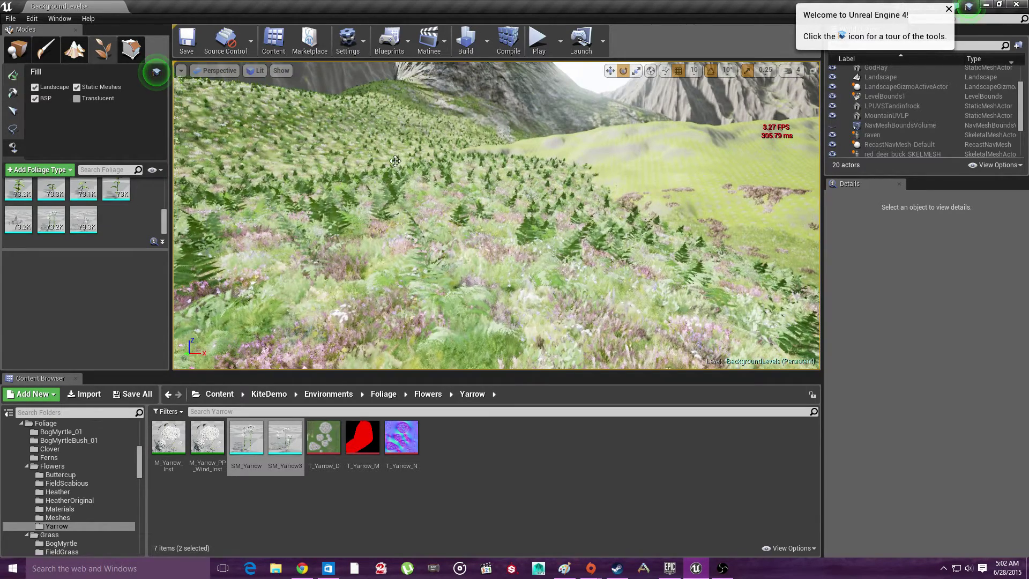
{"action": "mouse_move", "coordinate": [93, 229]}
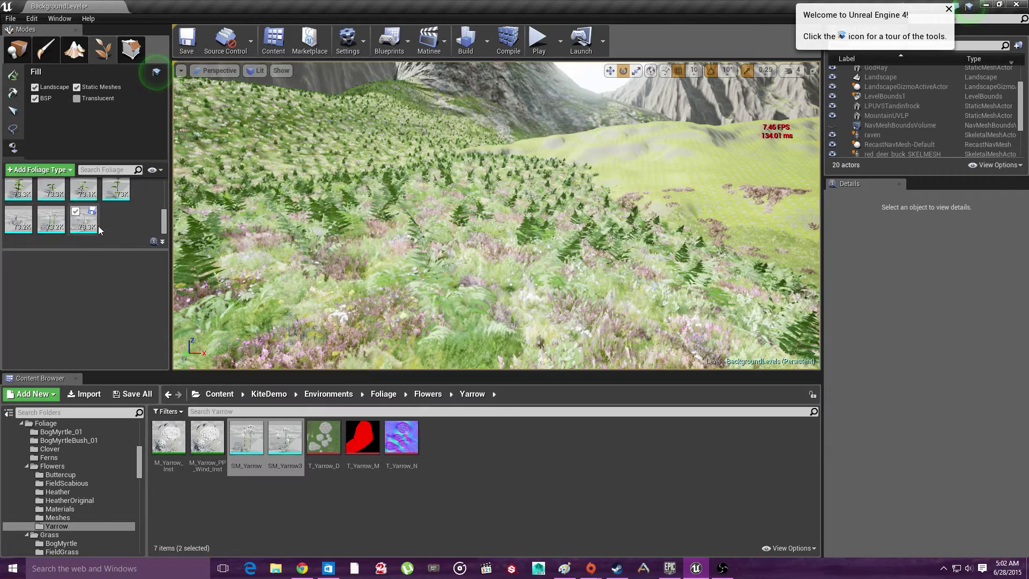
Undo the foliage fill on the mountain mesh
{"action": "key", "text": "ctrl+z"}
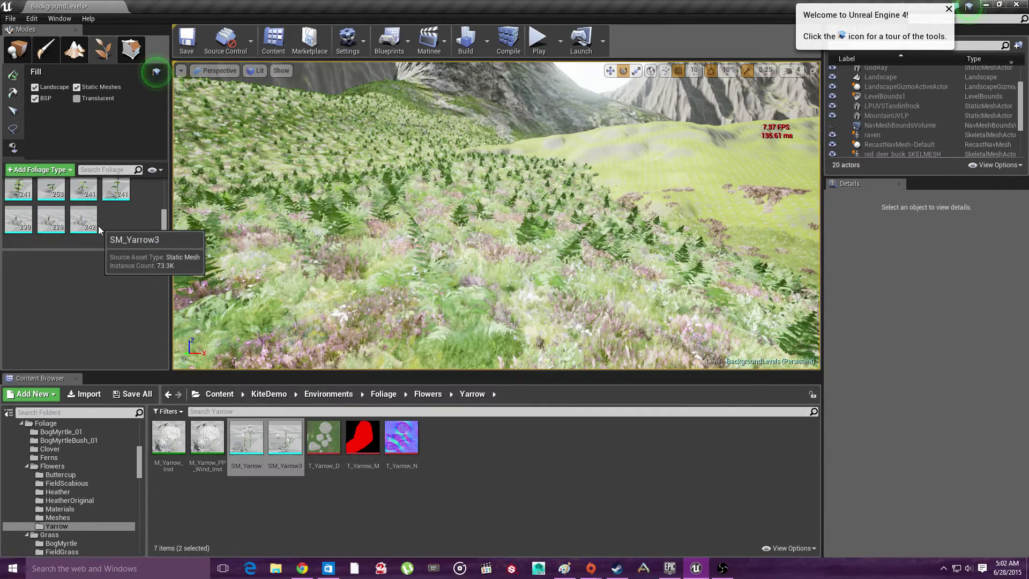
{"action": "right_click_drag", "start_coordinate": [376, 225], "coordinate": [311, 108]}
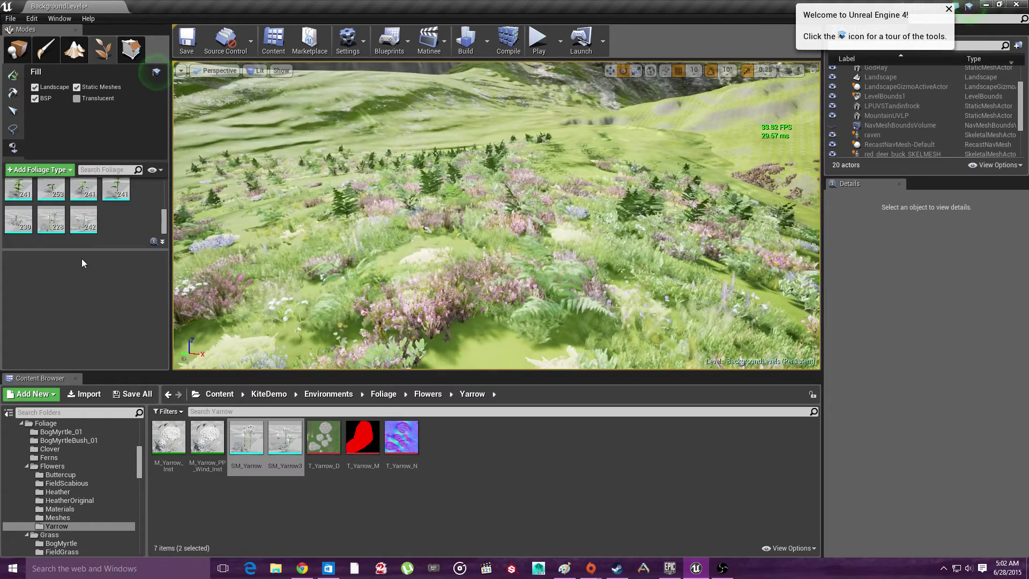
Deactivate SM_GrassFootSteps and the foliage type beside it, and select the foliage types from BogMyrtleBush_01 through SM_Yarrow3 for joint editing
{"action": "scroll", "coordinate": [105, 226], "scroll_direction": "up", "scroll_amount": 3}
{"action": "scroll", "coordinate": [114, 229], "scroll_direction": "up", "scroll_amount": 2}
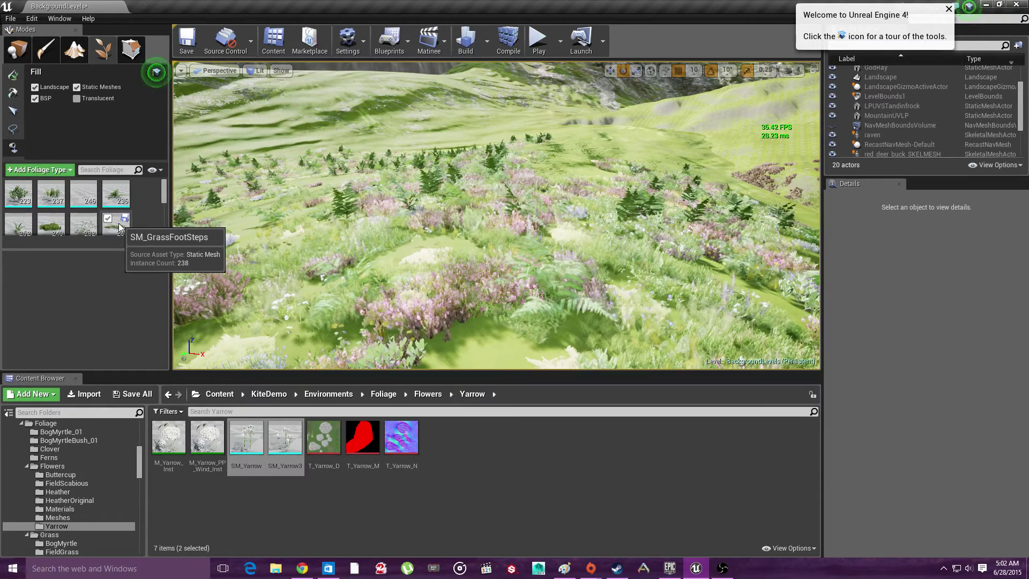
{"action": "left_click", "coordinate": [19, 193]}
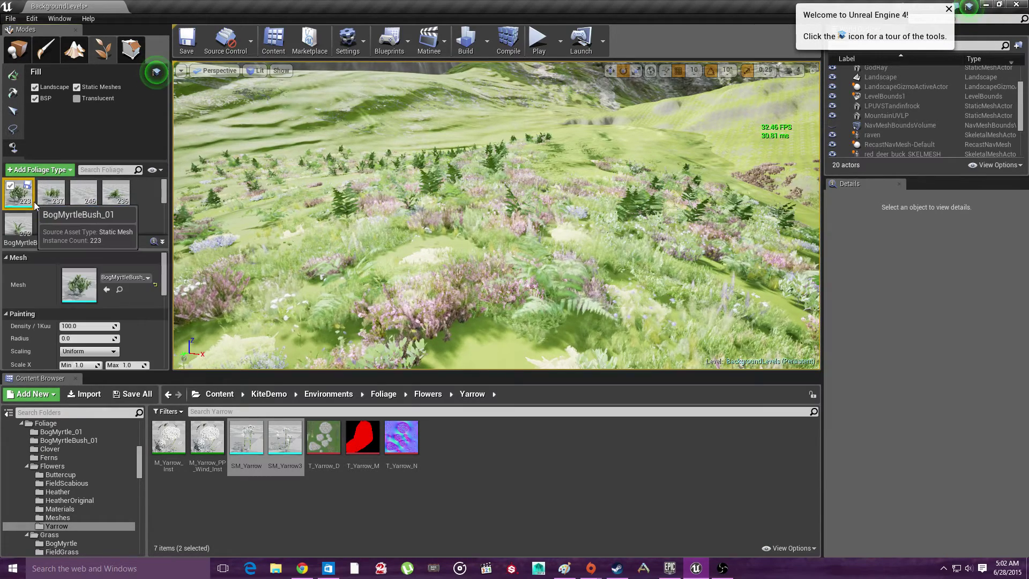
{"action": "left_click", "coordinate": [65, 204], "text": "ctrl"}
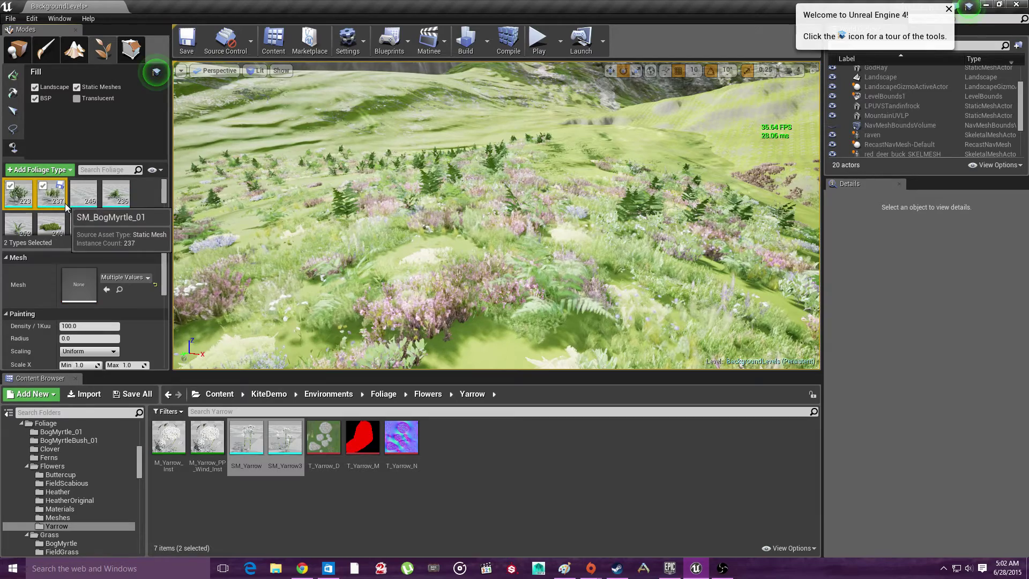
{"action": "left_click", "coordinate": [88, 206], "text": "ctrl"}
{"action": "left_click", "coordinate": [113, 201], "text": "ctrl"}
{"action": "left_click", "coordinate": [108, 218]}
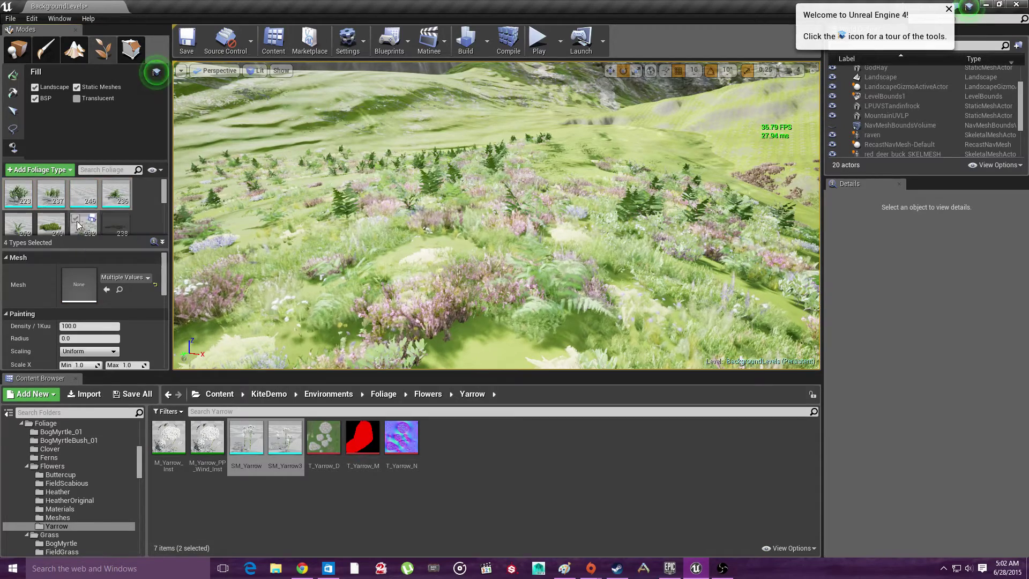
{"action": "key", "text": "ctrl+a"}
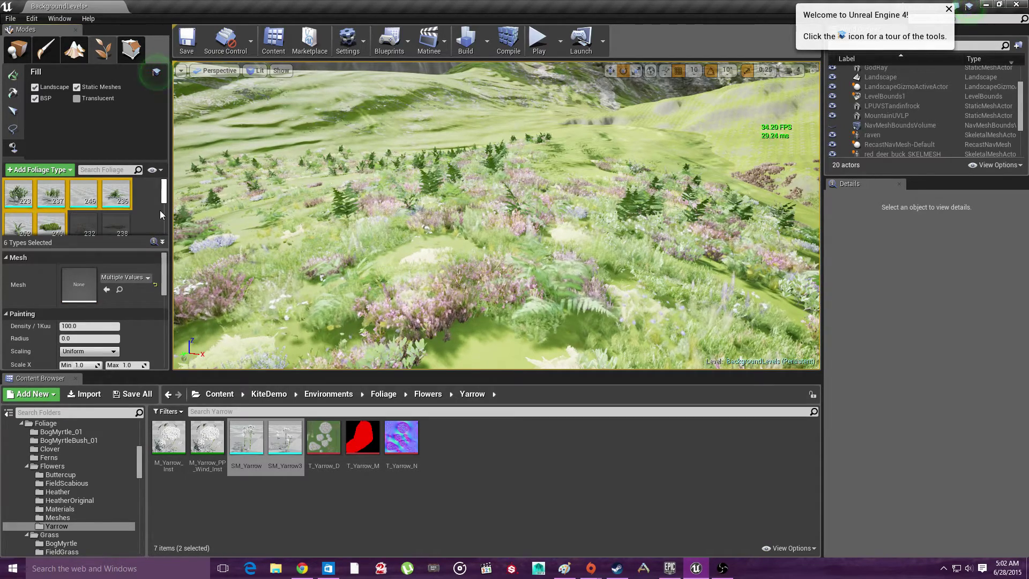
{"action": "scroll", "coordinate": [160, 210], "scroll_direction": "down", "scroll_amount": 5}
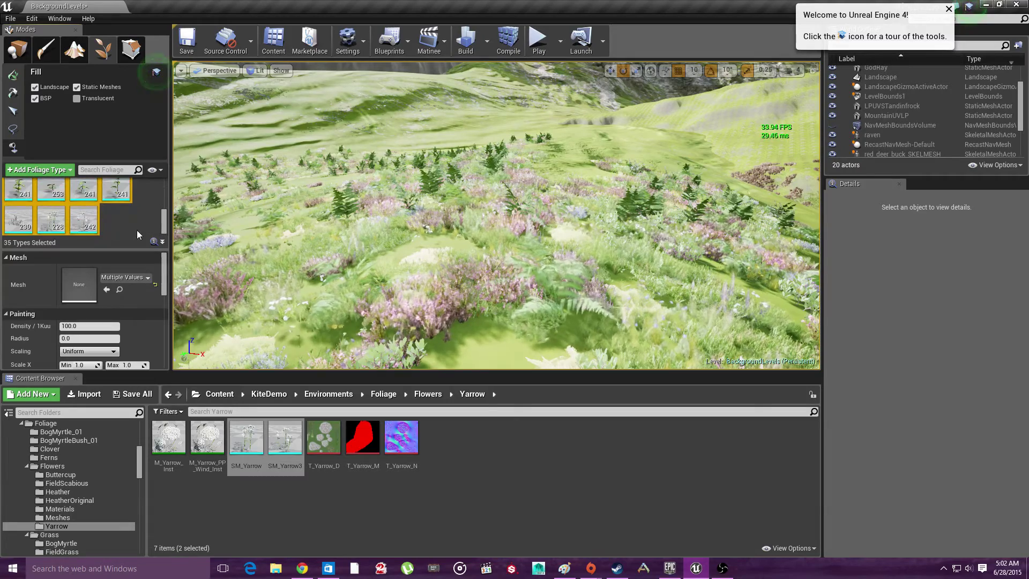
{"action": "scroll", "coordinate": [99, 307], "scroll_direction": "down", "scroll_amount": 1}
Set the painting density per 1Kuu of the selected foliage types to 1
{"action": "scroll", "coordinate": [99, 307], "scroll_direction": "down", "scroll_amount": 3}
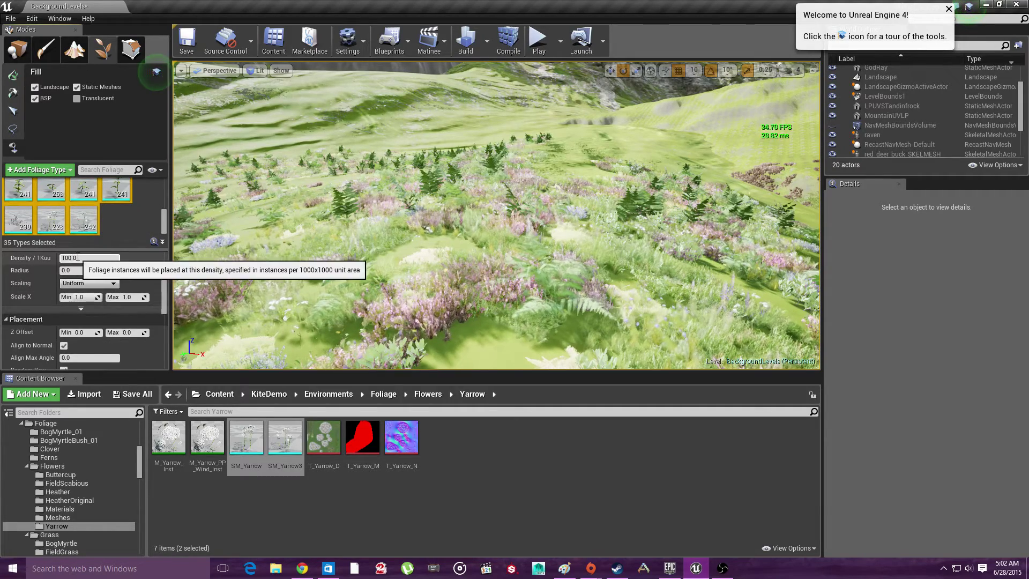
{"action": "left_click", "coordinate": [77, 257]}
{"action": "type", "text": "0."}
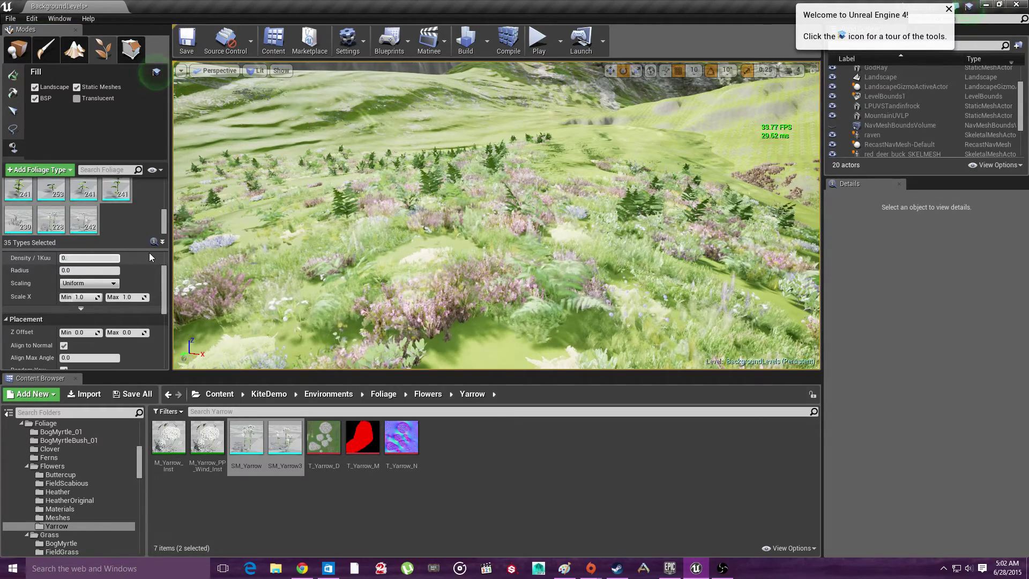
{"action": "key", "text": "BackSpace"}
{"action": "key", "text": "BackSpace"}
{"action": "type", "text": "1"}
Set the maximum Scale X of the selected foliage types to 2.0
{"action": "scroll", "coordinate": [85, 266], "scroll_direction": "down", "scroll_amount": 1}
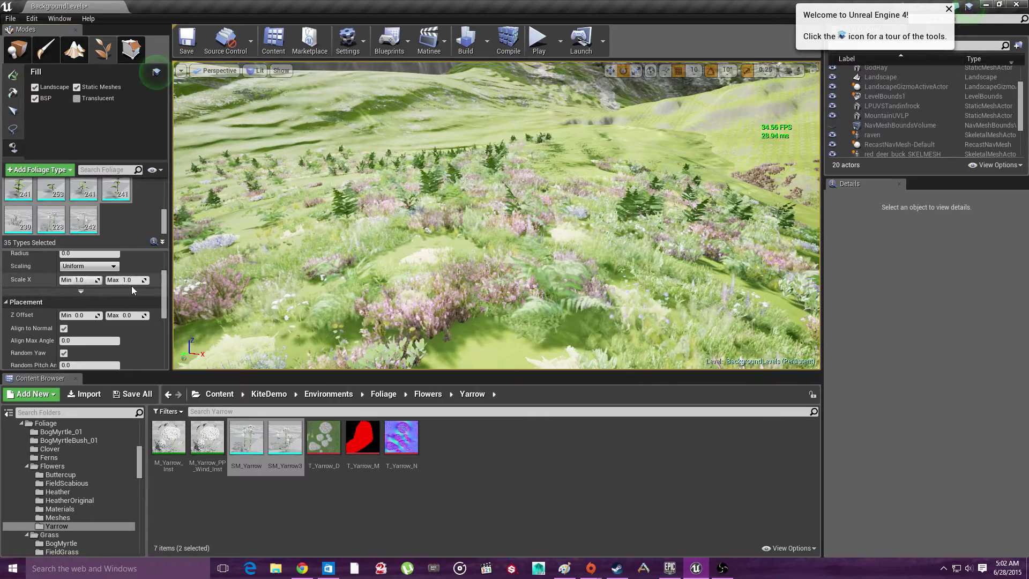
{"action": "left_click", "coordinate": [131, 281]}
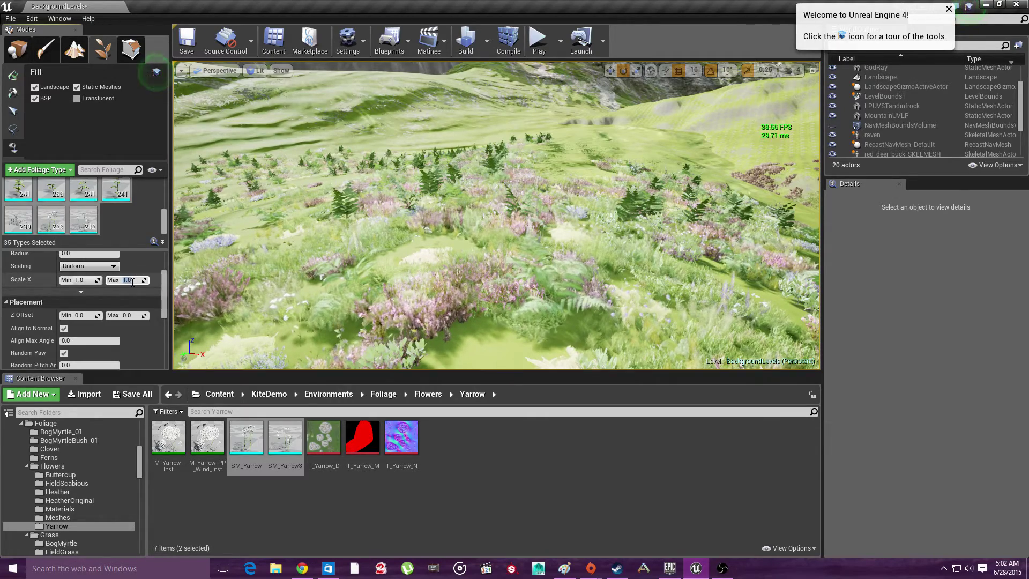
{"action": "type", "text": "2"}
{"action": "key", "text": "Return"}
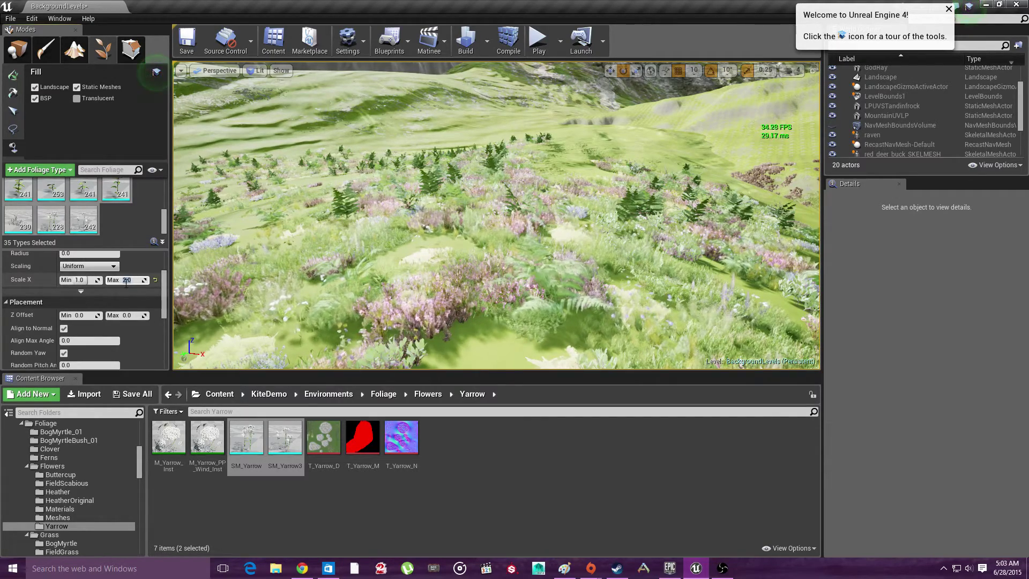
Enable the options to affect dynamic indirect lighting and distance field lighting for the selected foliage types
{"action": "scroll", "coordinate": [132, 326], "scroll_direction": "down", "scroll_amount": 2}
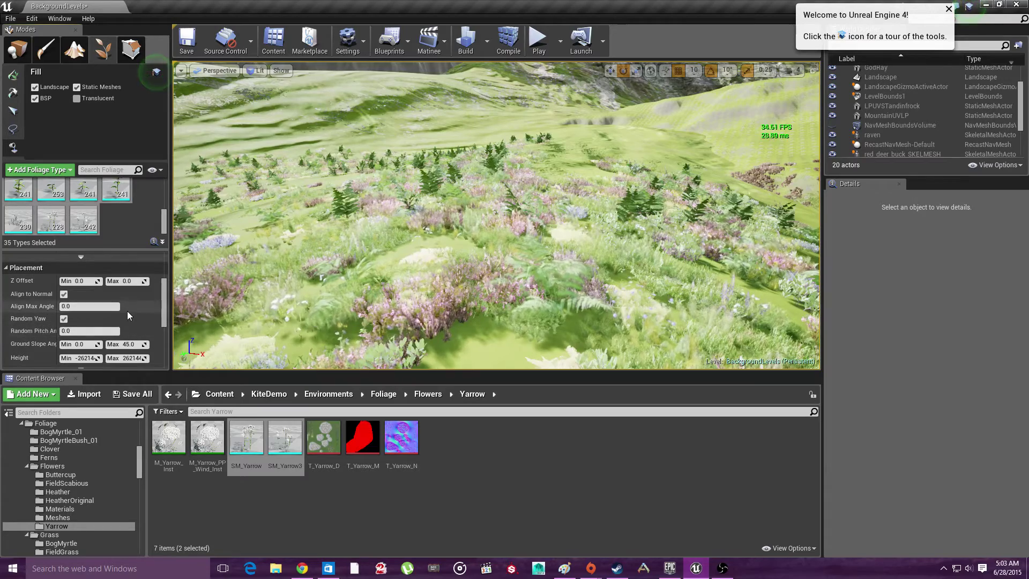
{"action": "scroll", "coordinate": [127, 311], "scroll_direction": "down", "scroll_amount": 5}
{"action": "scroll", "coordinate": [127, 311], "scroll_direction": "down", "scroll_amount": 3}
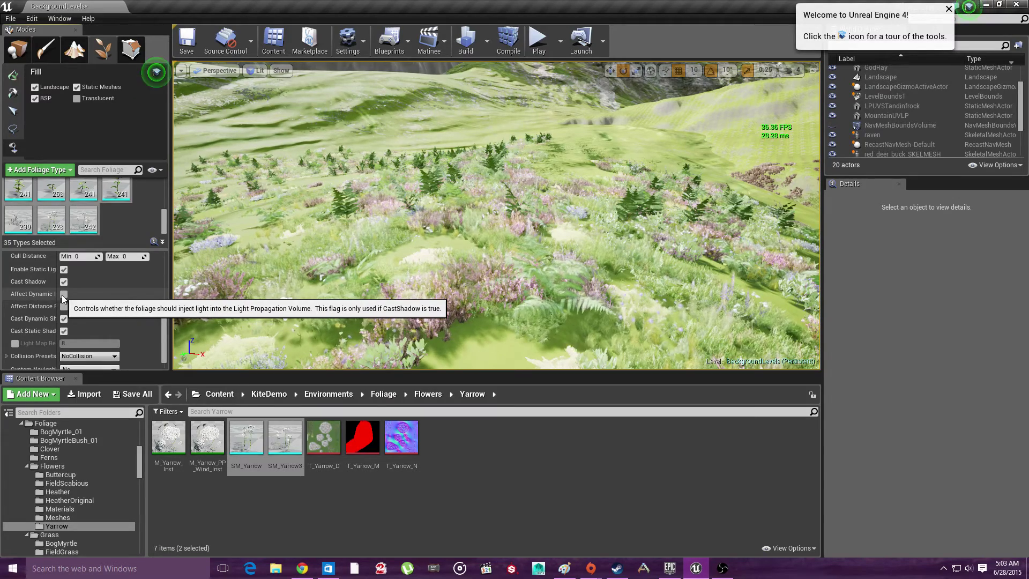
{"action": "left_click", "coordinate": [63, 294]}
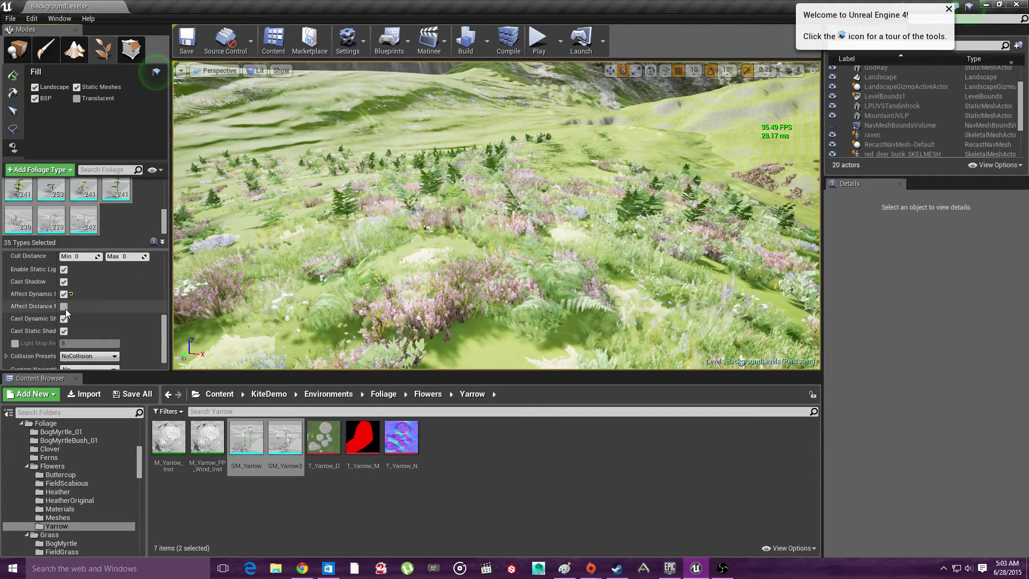
{"action": "left_click", "coordinate": [64, 306]}
Keep the selected foliage types' collision preset at NoCollision and set their custom navigable geometry to Even if Not Collidable
{"action": "scroll", "coordinate": [74, 342], "scroll_direction": "down", "scroll_amount": 1}
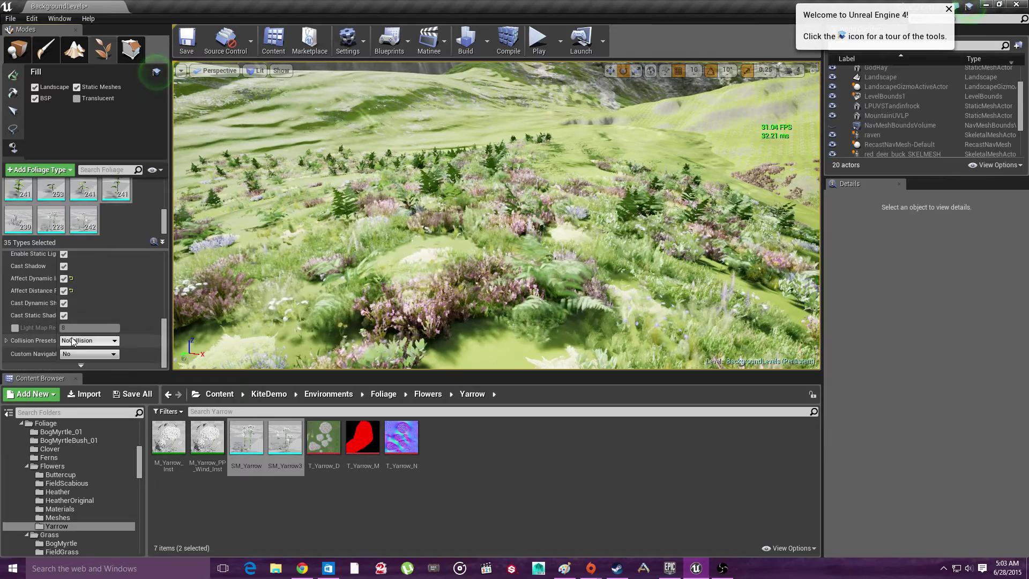
{"action": "left_click", "coordinate": [80, 341]}
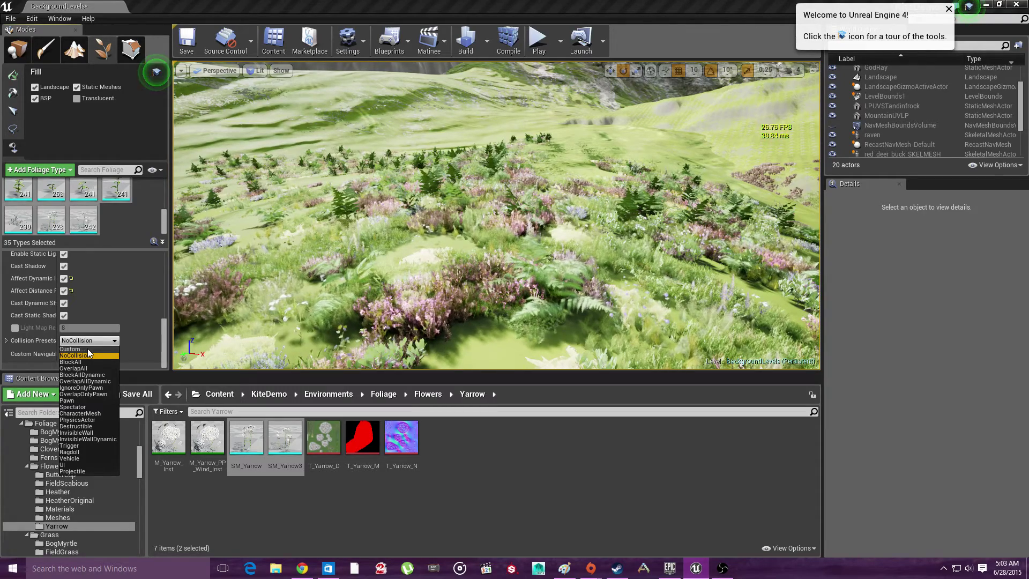
{"action": "left_click", "coordinate": [88, 355]}
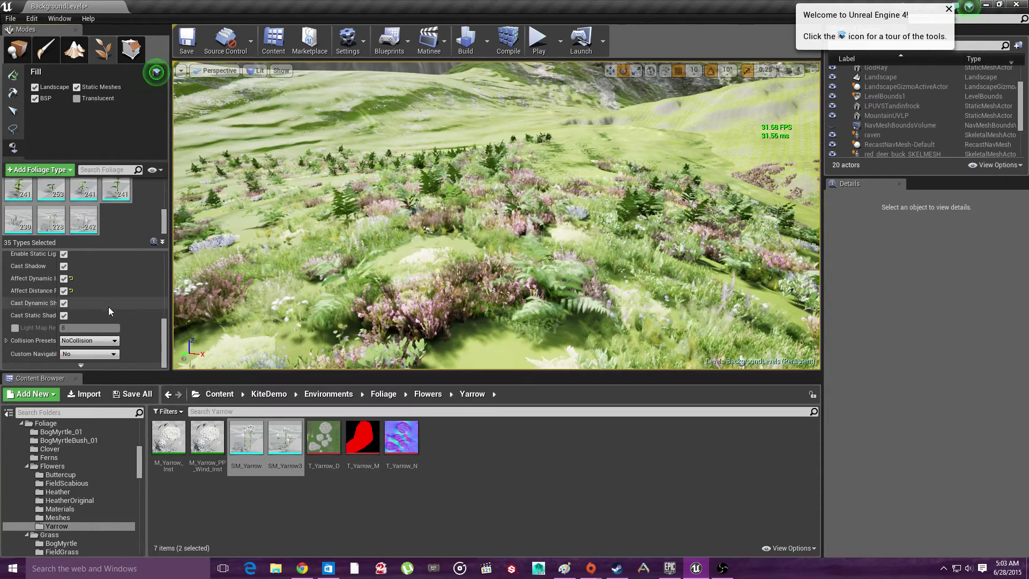
{"action": "left_click", "coordinate": [94, 354]}
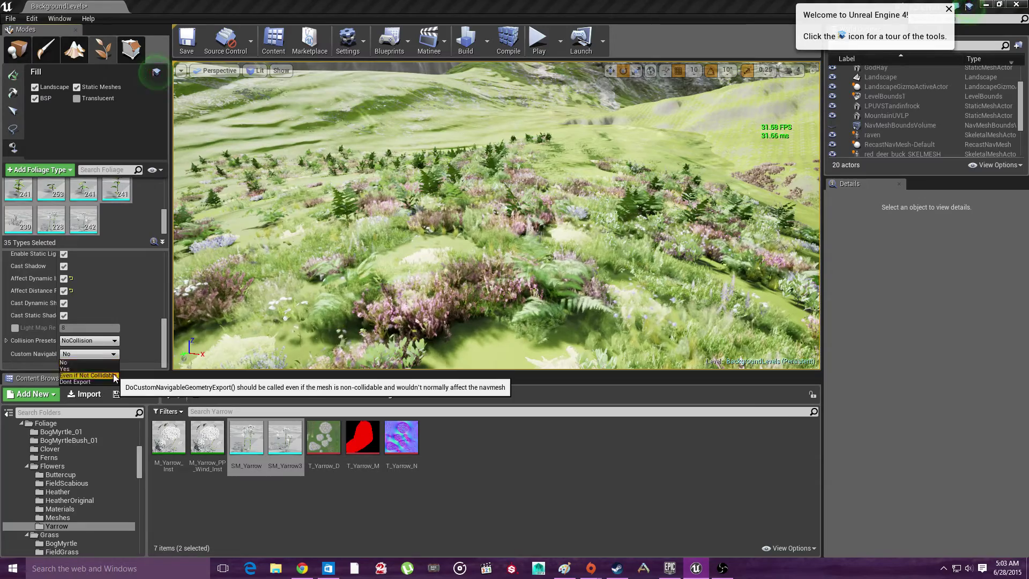
{"action": "left_click", "coordinate": [112, 376]}
{"action": "left_click", "coordinate": [97, 341]}
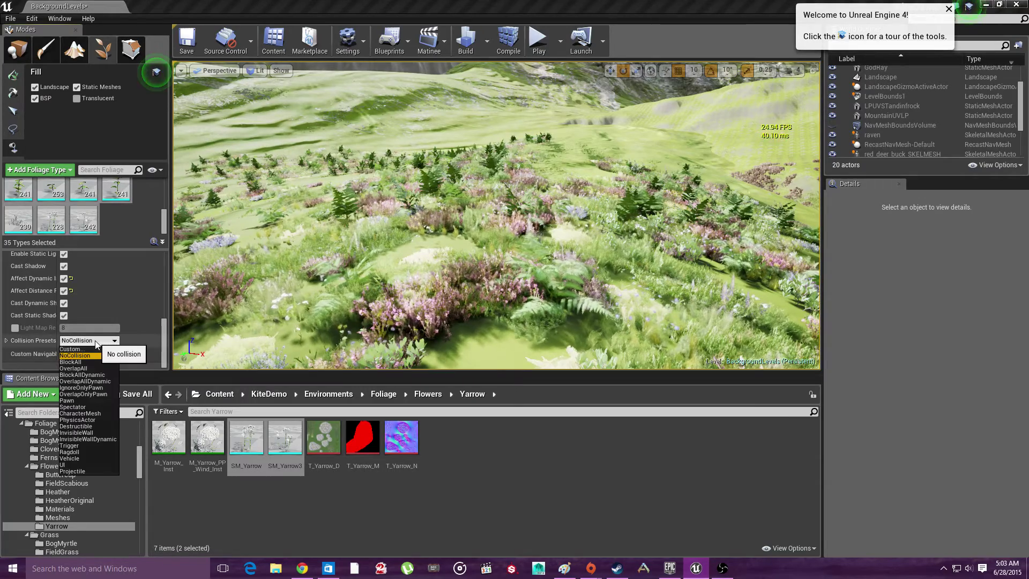
{"action": "left_click", "coordinate": [97, 345]}
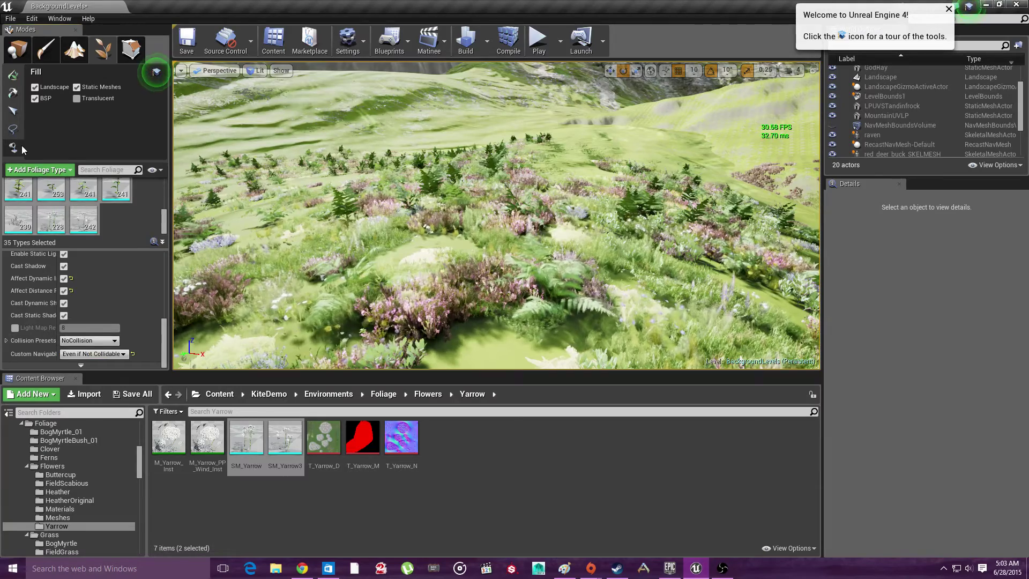
Fill the background mountain slopes and the nearby meadow repeatedly with all active foliage types
{"action": "left_click", "coordinate": [291, 119]}
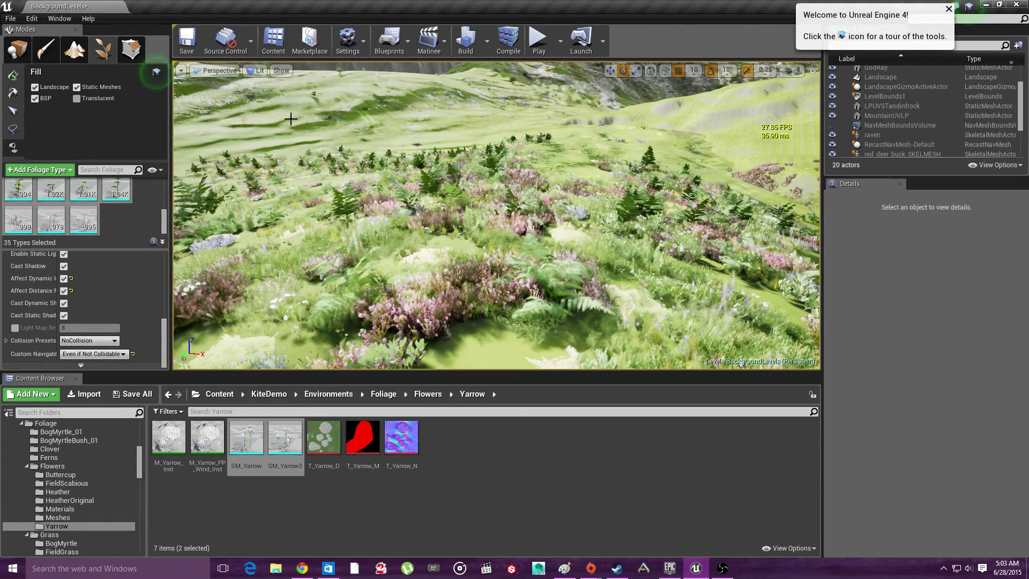
{"action": "left_click", "coordinate": [293, 119]}
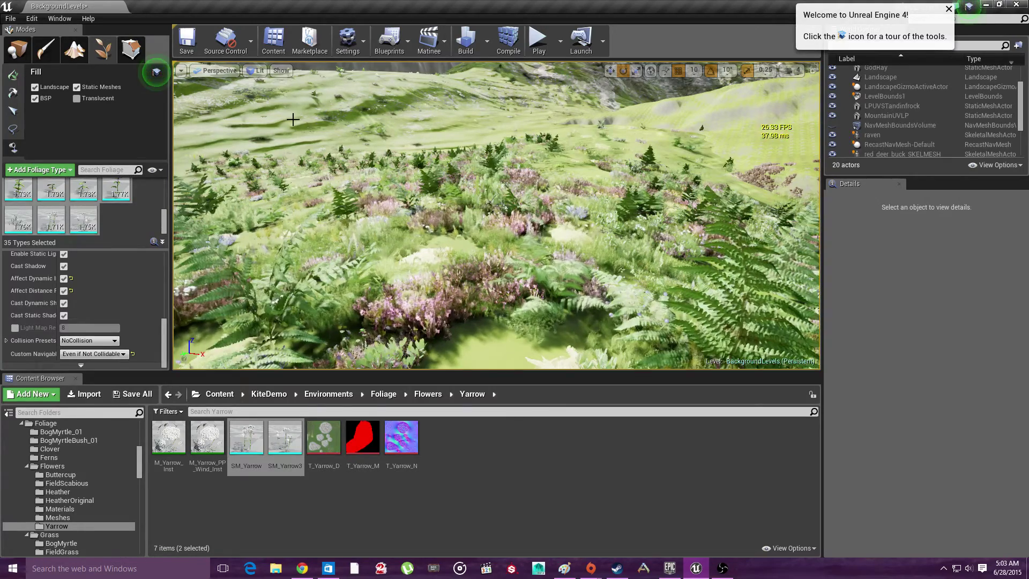
{"action": "left_click", "coordinate": [353, 140]}
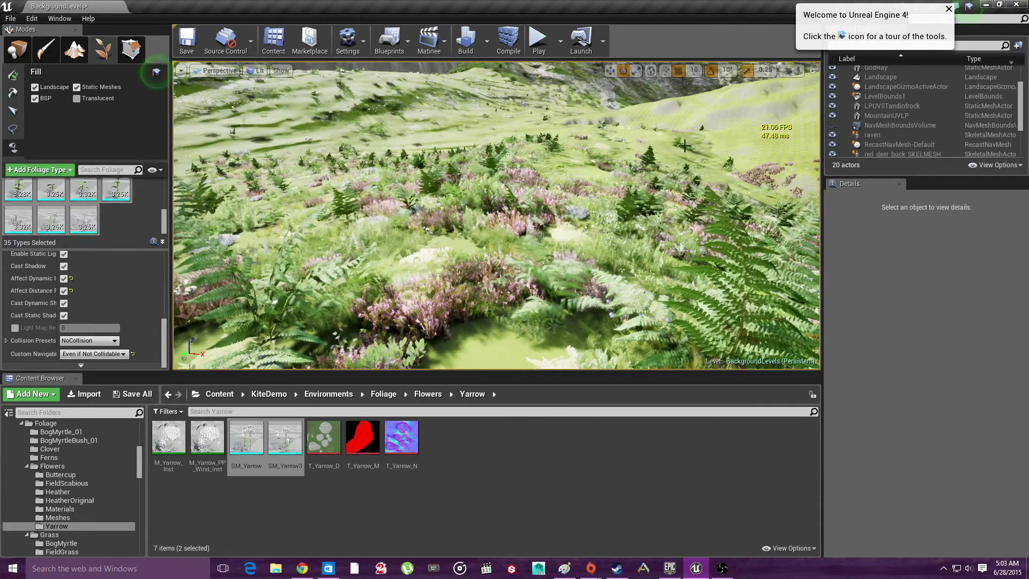
{"action": "right_click_drag", "start_coordinate": [646, 156], "coordinate": [590, 169]}
{"action": "key", "text": "w"}
{"action": "key", "text": "w"}
{"action": "left_click", "coordinate": [519, 220]}
{"action": "key", "text": "w"}
{"action": "mouse_move", "coordinate": [505, 201]}
{"action": "right_mouse_down"}
{"action": "mouse_move", "coordinate": [506, 212]}
{"action": "mouse_move", "coordinate": [541, 177]}
{"action": "mouse_move", "coordinate": [504, 201]}
{"action": "right_mouse_up"}
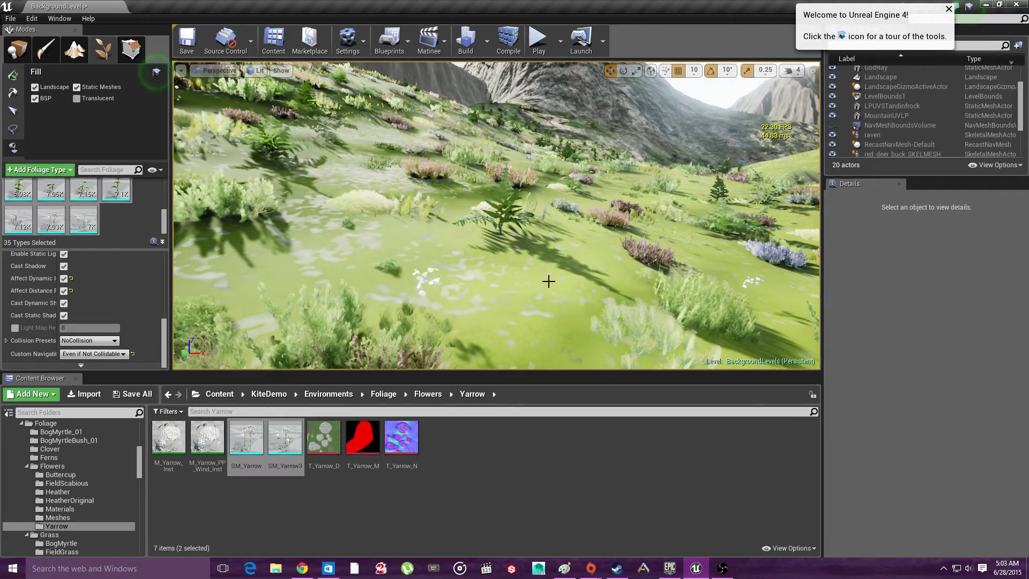
{"action": "mouse_move", "coordinate": [504, 201]}
{"action": "right_mouse_down"}
{"action": "mouse_move", "coordinate": [507, 161]}
{"action": "mouse_move", "coordinate": [498, 249]}
{"action": "mouse_move", "coordinate": [499, 207]}
{"action": "right_mouse_up"}
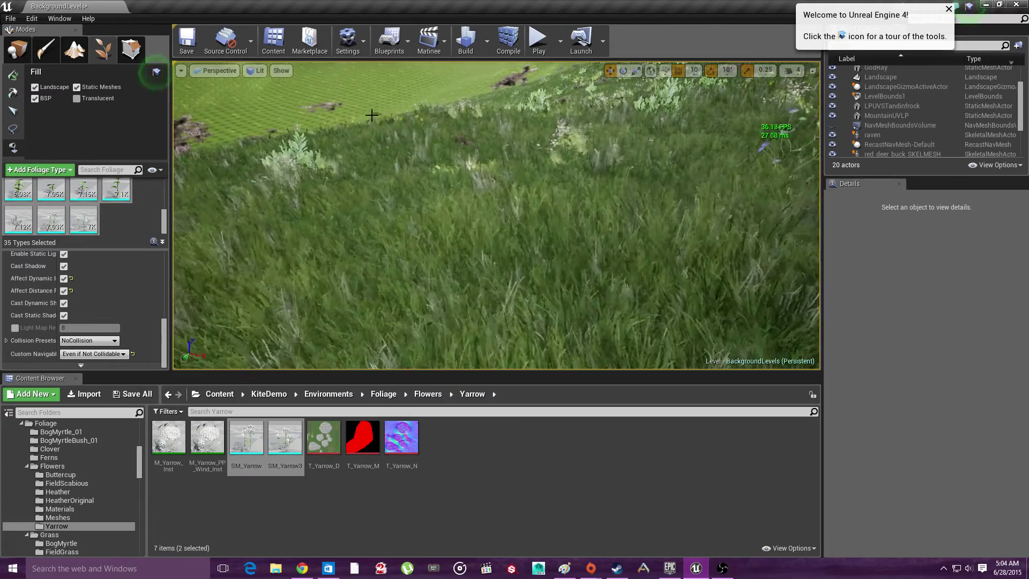
Set the density per 1Kuu of SM_FieldGrass_01 alone to 100 and fill the bare meadow with the active foliage
{"action": "mouse_move", "coordinate": [368, 100]}
{"action": "right_mouse_down"}
{"action": "mouse_move", "coordinate": [369, 140]}
{"action": "mouse_move", "coordinate": [383, 108]}
{"action": "right_mouse_up"}
{"action": "scroll", "coordinate": [137, 230], "scroll_direction": "up", "scroll_amount": 2}
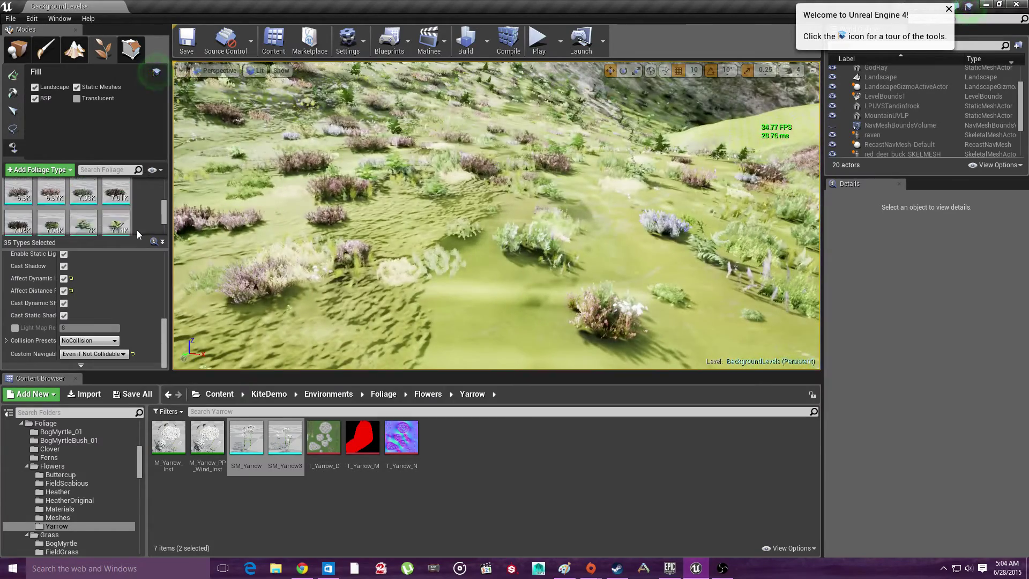
{"action": "scroll", "coordinate": [137, 235], "scroll_direction": "up", "scroll_amount": 2}
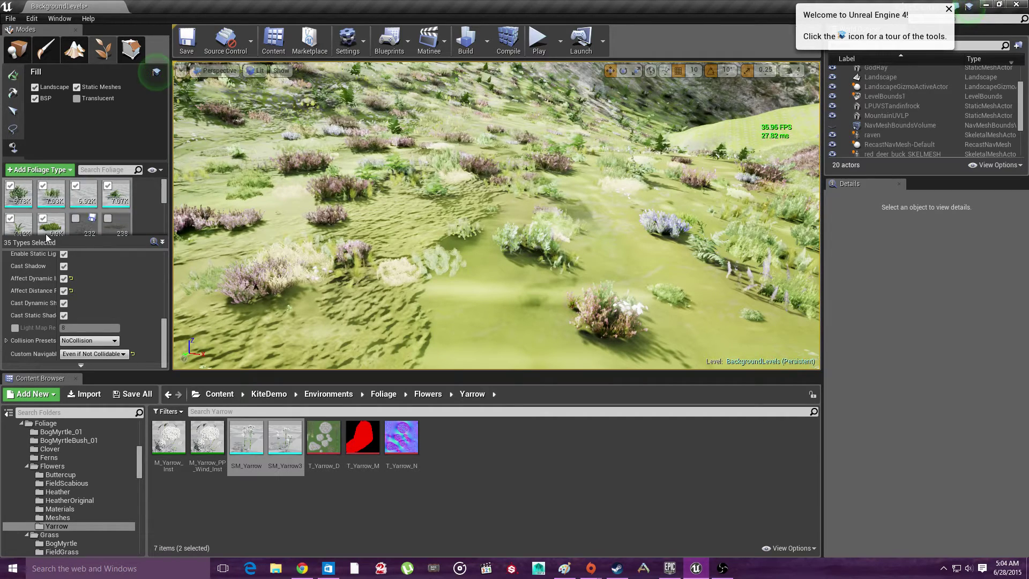
{"action": "left_click", "coordinate": [49, 230]}
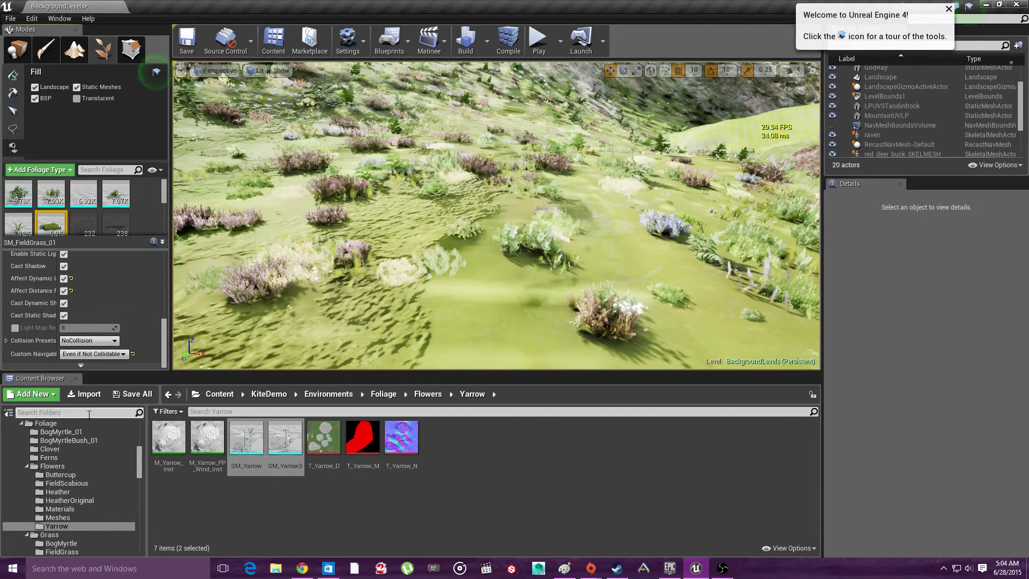
{"action": "scroll", "coordinate": [86, 299], "scroll_direction": "up", "scroll_amount": 8}
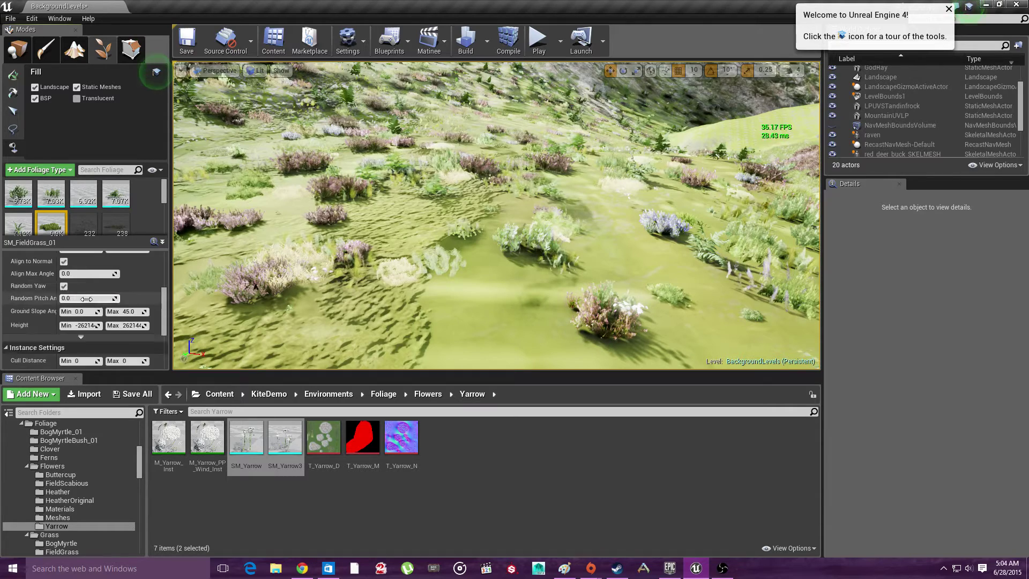
{"action": "left_click", "coordinate": [73, 260]}
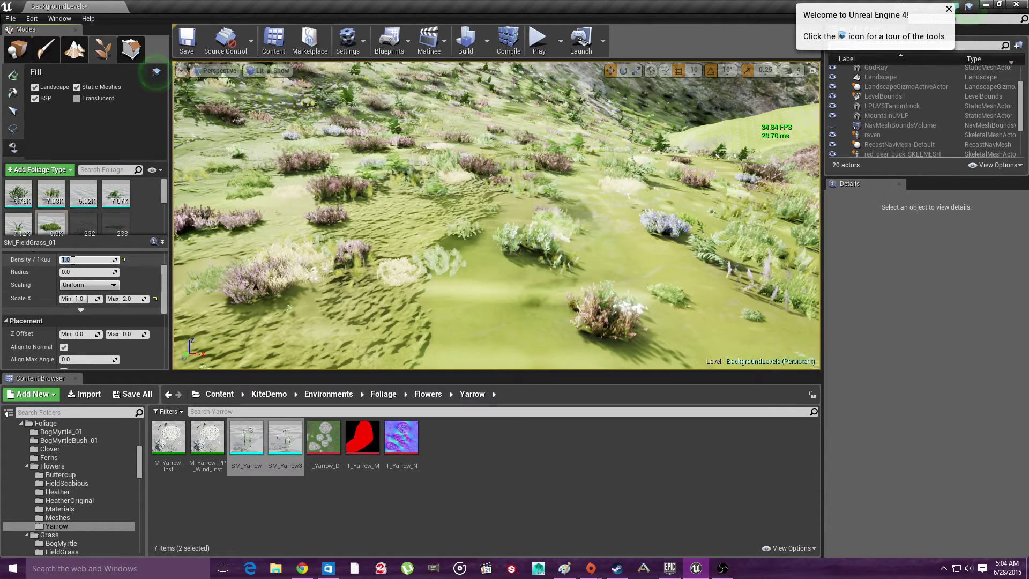
{"action": "type", "text": "1000"}
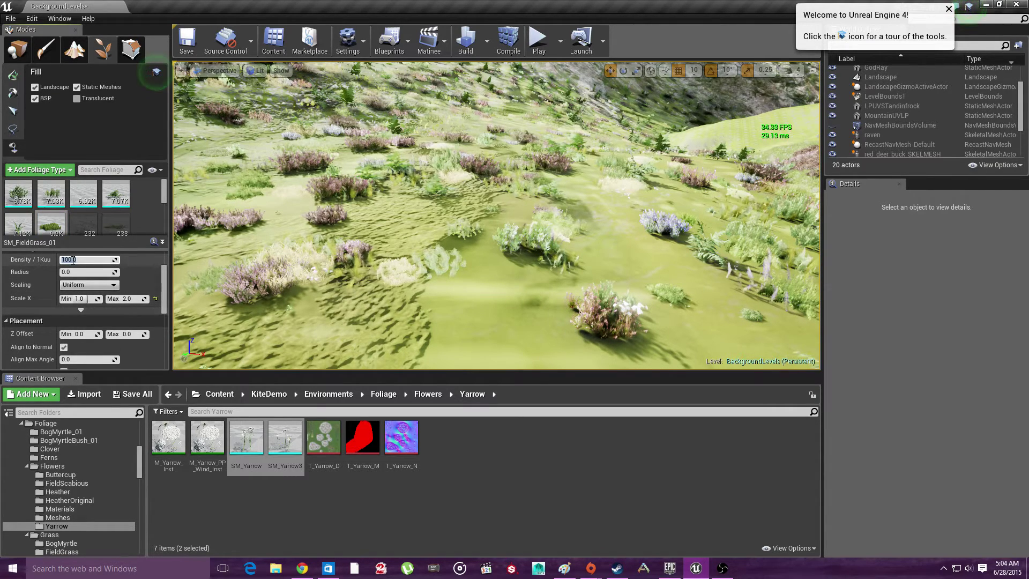
{"action": "key", "text": "Return"}
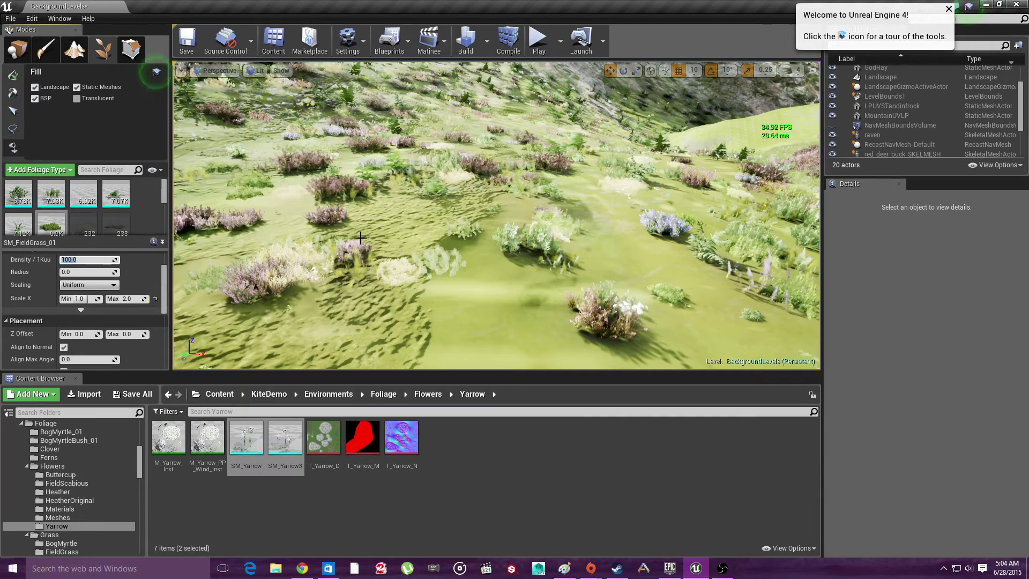
{"action": "left_click", "coordinate": [444, 365]}
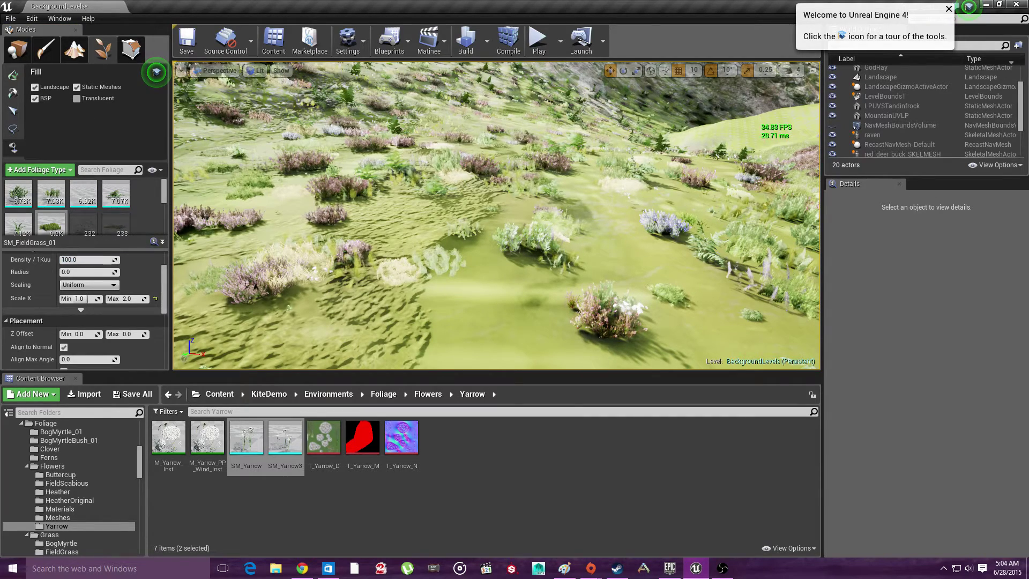
{"action": "right_click_drag", "start_coordinate": [493, 322], "coordinate": [495, 292]}
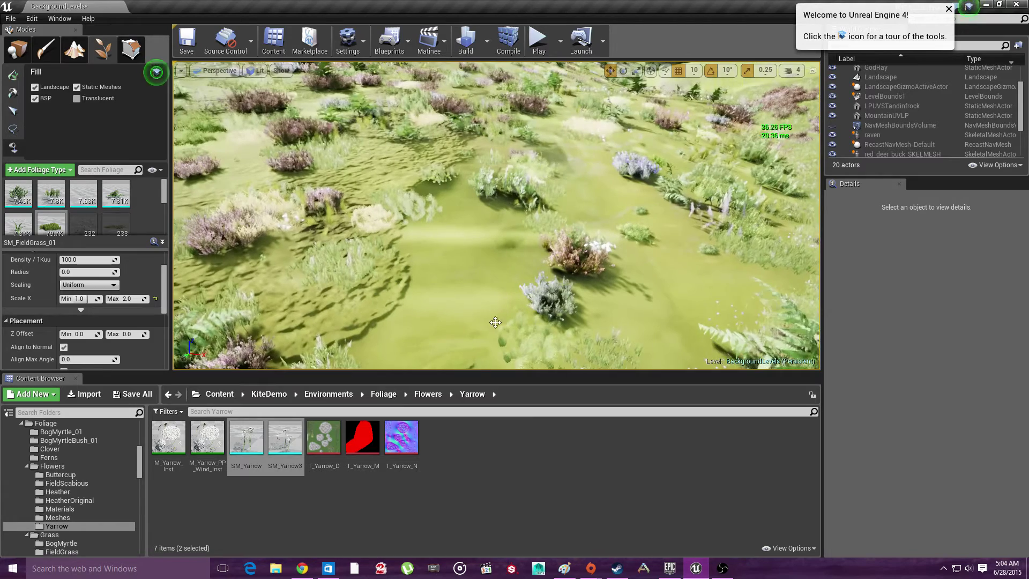
Try a density per 1Kuu of 1000 for SM_FieldGrass_01, fill the bare meadow and inspect the grass coverage up close
{"action": "left_click", "coordinate": [83, 260]}
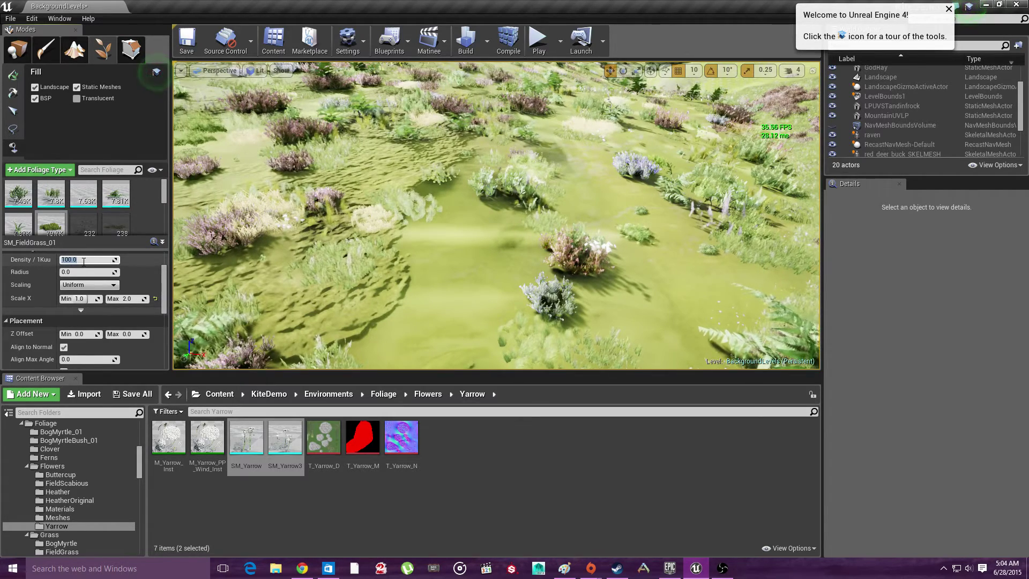
{"action": "type", "text": "1000"}
{"action": "key", "text": "Return"}
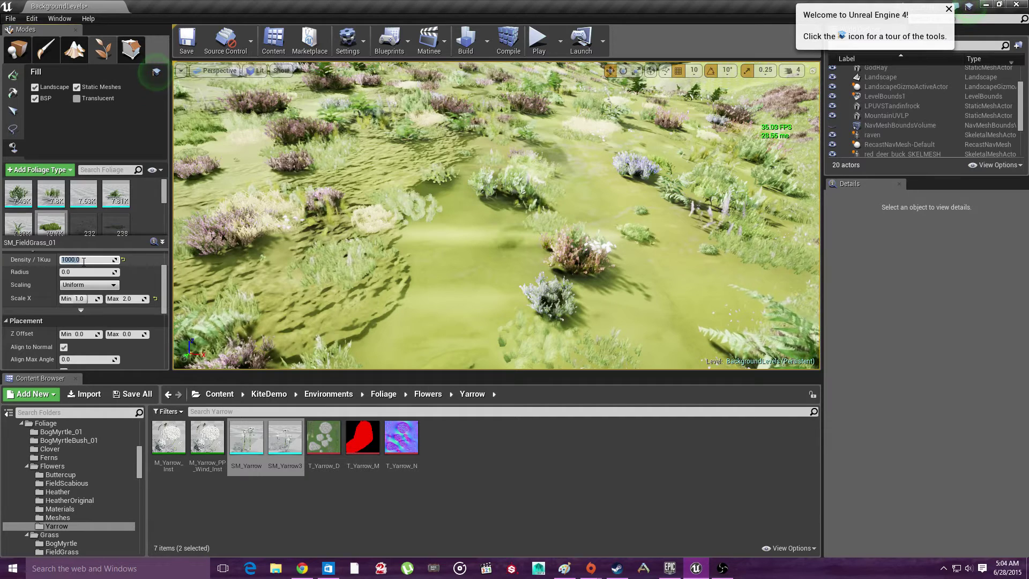
{"action": "left_click", "coordinate": [399, 240]}
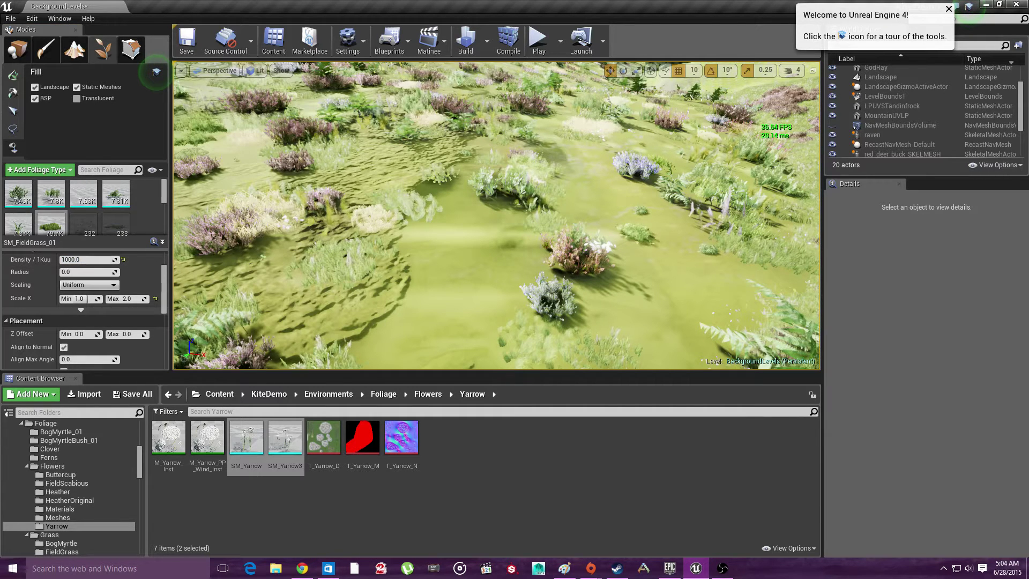
{"action": "left_click", "coordinate": [476, 257]}
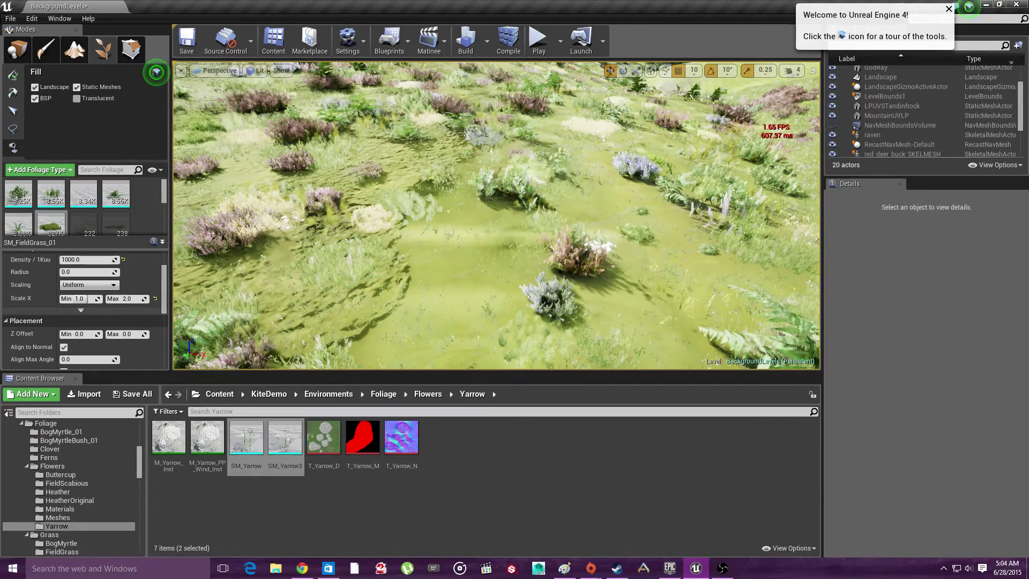
{"action": "right_click_drag", "start_coordinate": [476, 258], "coordinate": [428, 236]}
{"action": "key", "text": "w"}
{"action": "key", "text": "w"}
{"action": "key", "text": "s"}
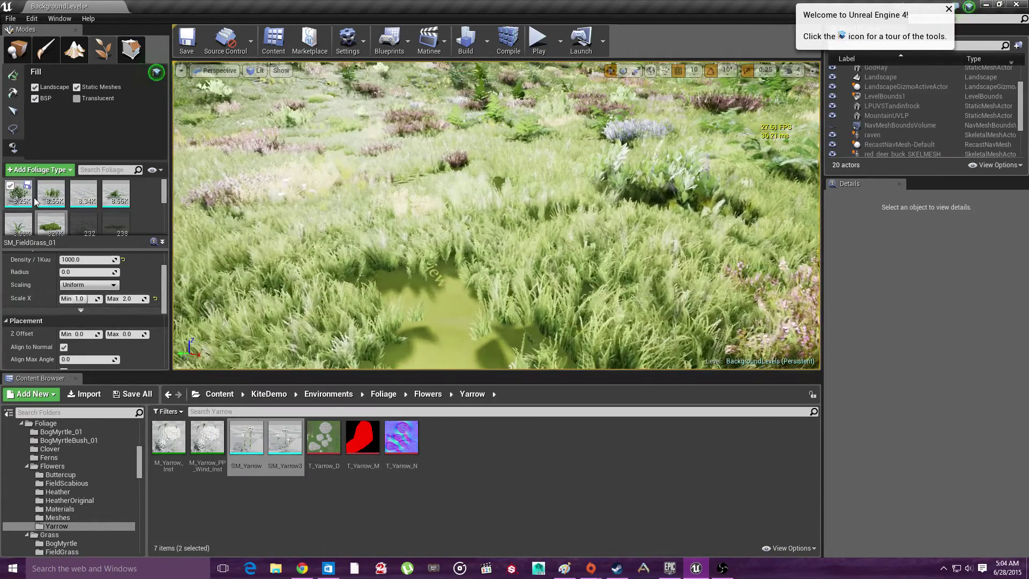
Set the density per 1Kuu of SM_FieldGrass_01 to 100, try filling the bare patch twice and undo each fill
{"action": "left_click", "coordinate": [91, 259]}
{"action": "type", "text": "100"}
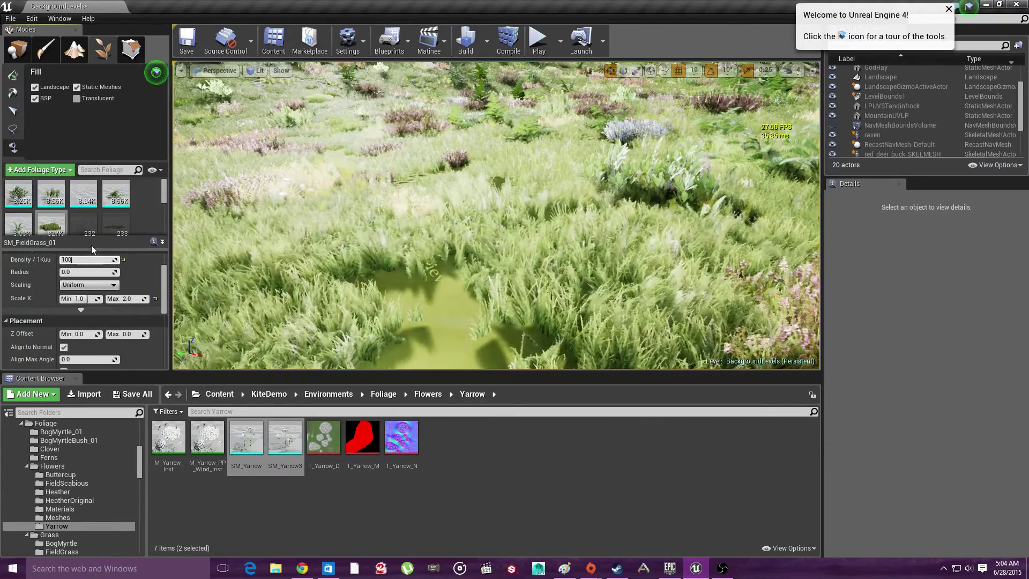
{"action": "key", "text": "Return"}
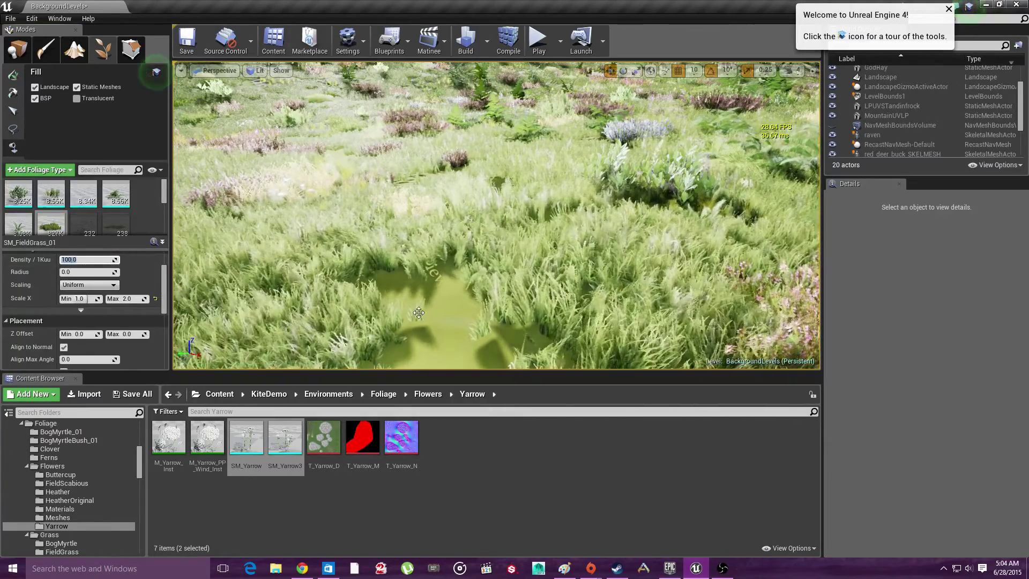
{"action": "left_click", "coordinate": [447, 301]}
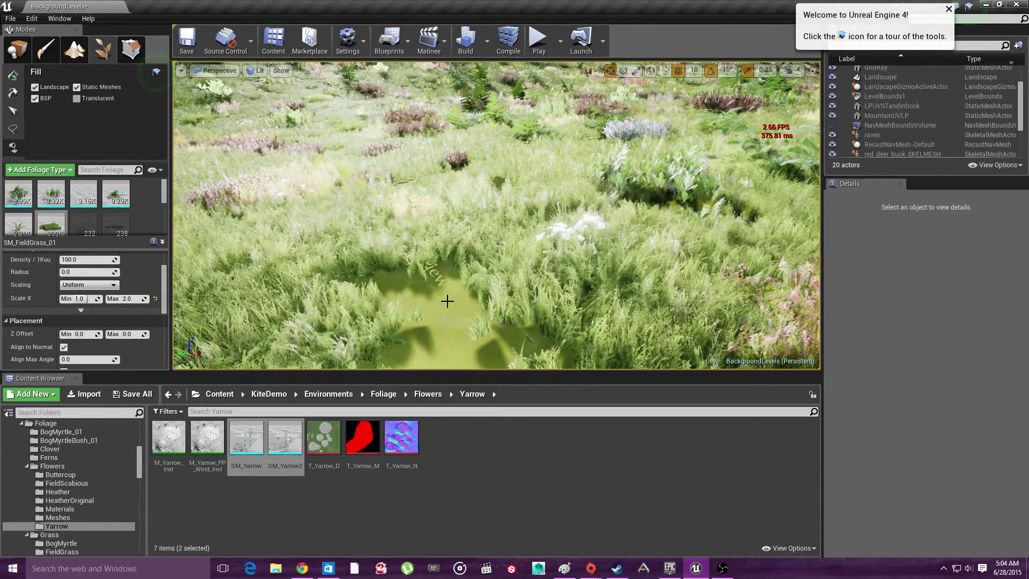
{"action": "key", "text": "ctrl+z"}
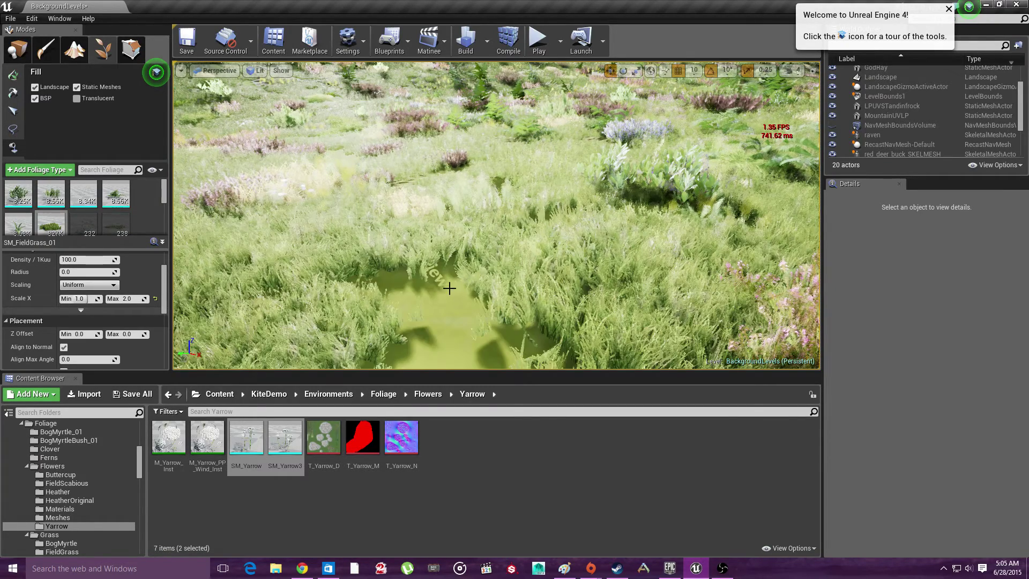
{"action": "left_click", "coordinate": [450, 289]}
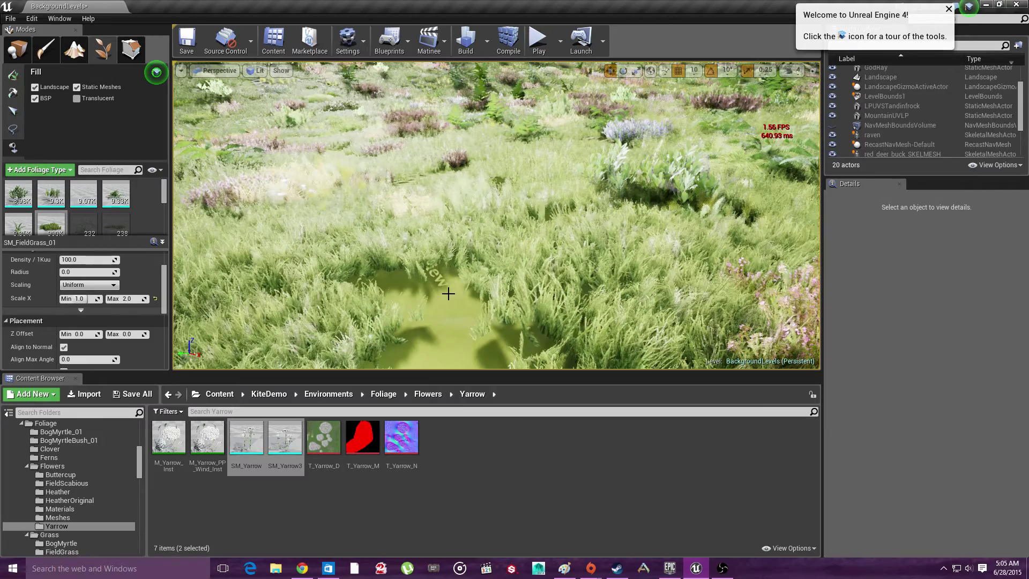
{"action": "key", "text": "ctrl+z"}
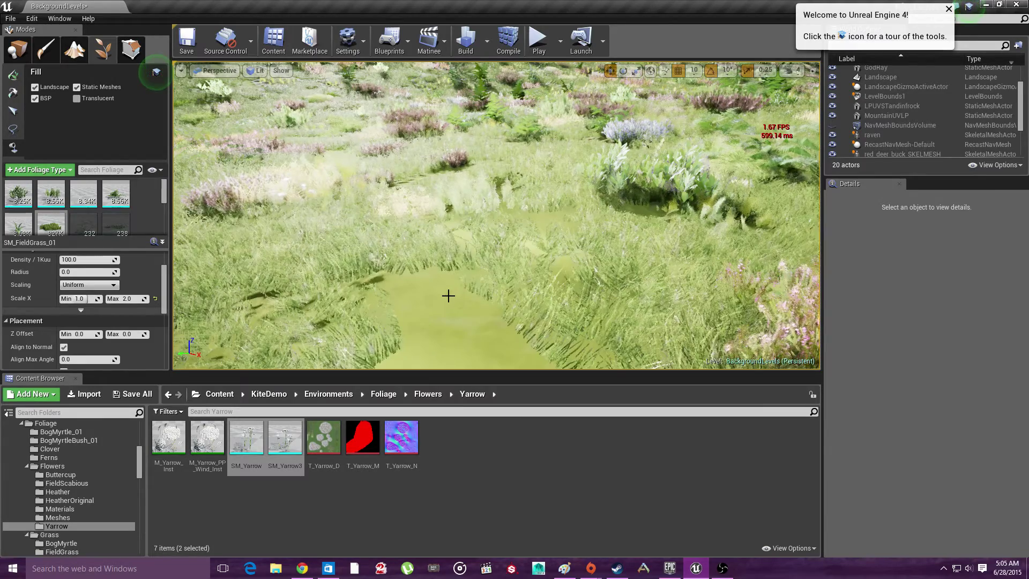
Undo the last density edit of SM_FieldGrass_01, the dense meadow fill and the density change made before it
{"action": "right_click_drag", "start_coordinate": [445, 305], "coordinate": [462, 247]}
{"action": "key", "text": "ctrl+z"}
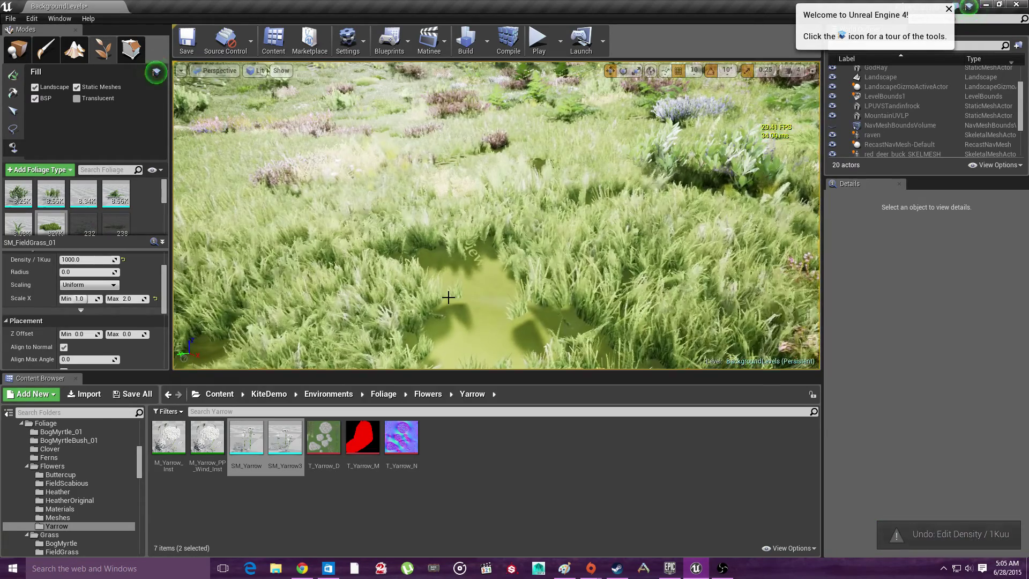
{"action": "key", "text": "ctrl+z"}
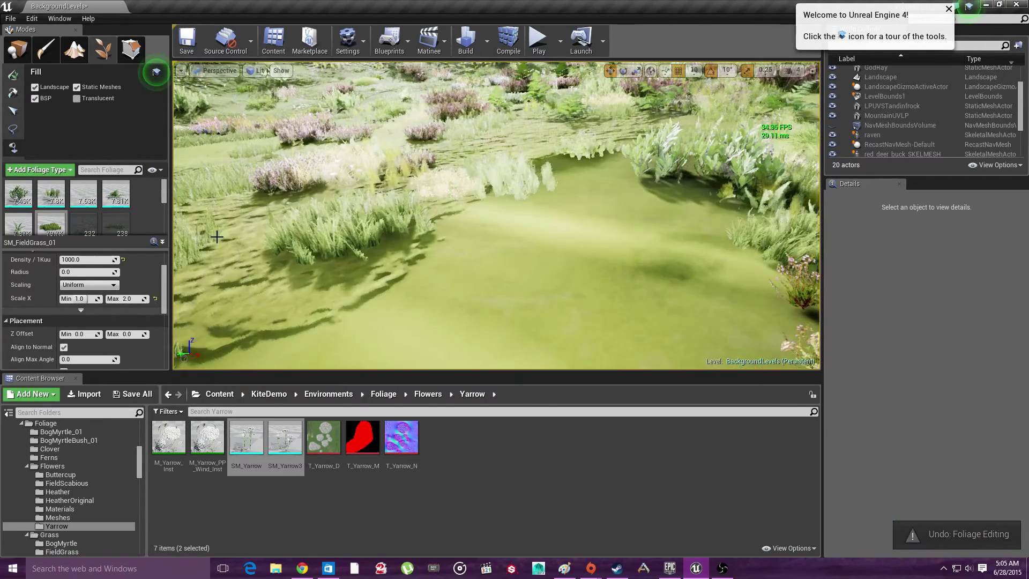
{"action": "key", "text": "ctrl+z"}
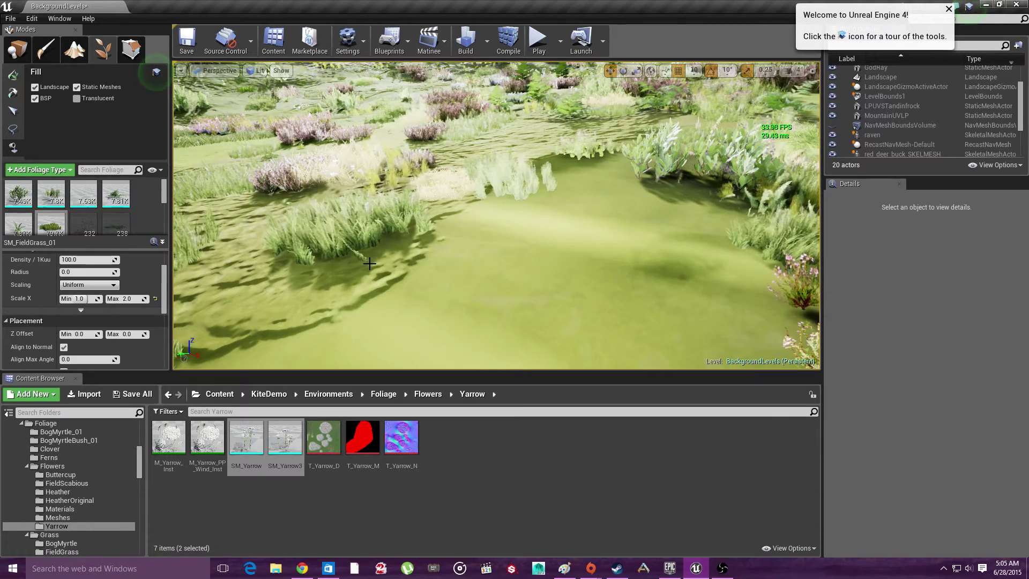
{"action": "scroll", "coordinate": [151, 205], "scroll_direction": "down", "scroll_amount": 2}
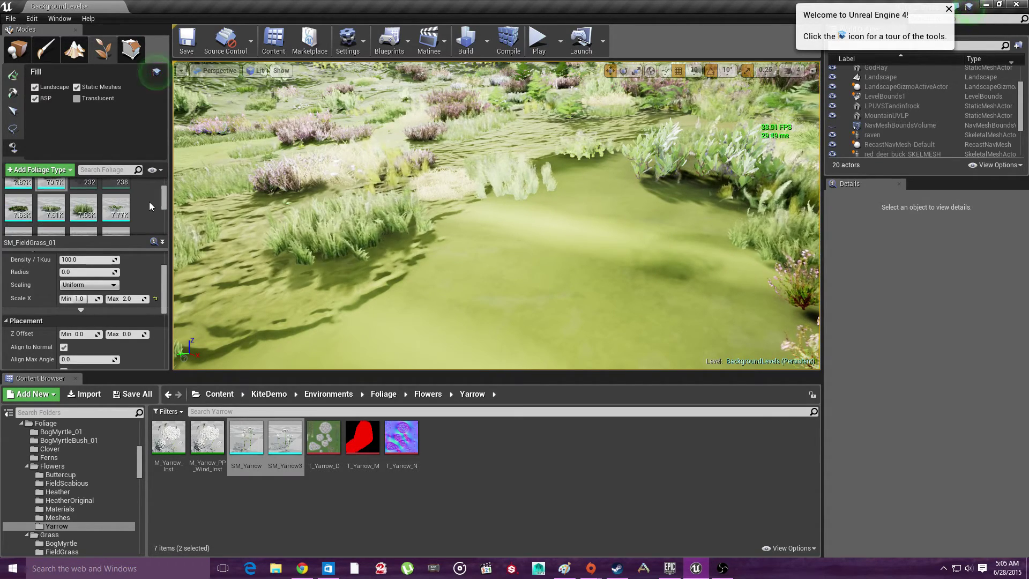
Find SM_GrassPatch_03_Tall among the foliage types and set its density per 1Kuu to 1000
{"action": "scroll", "coordinate": [151, 206], "scroll_direction": "down", "scroll_amount": 1}
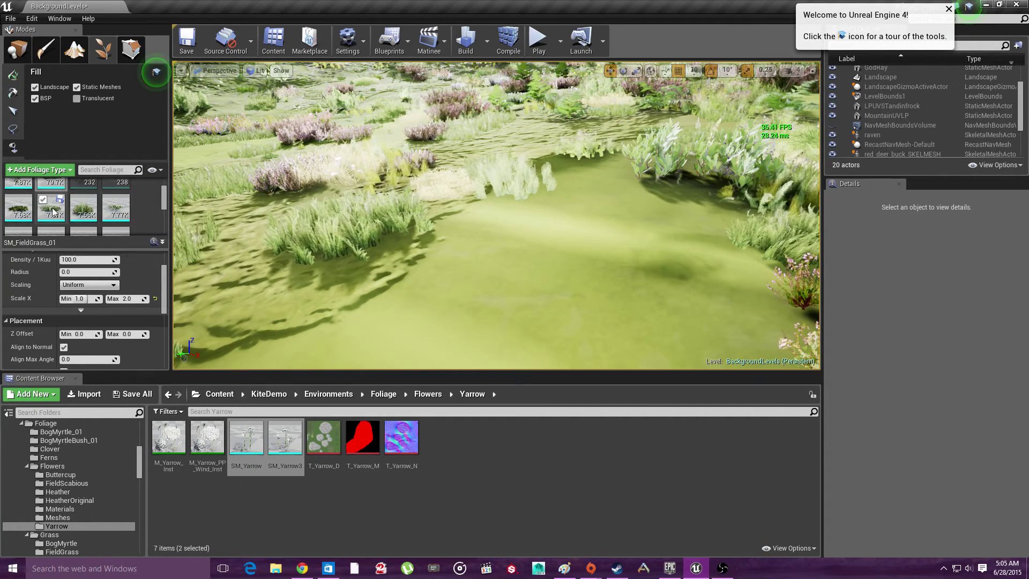
{"action": "scroll", "coordinate": [70, 209], "scroll_direction": "up", "scroll_amount": 2}
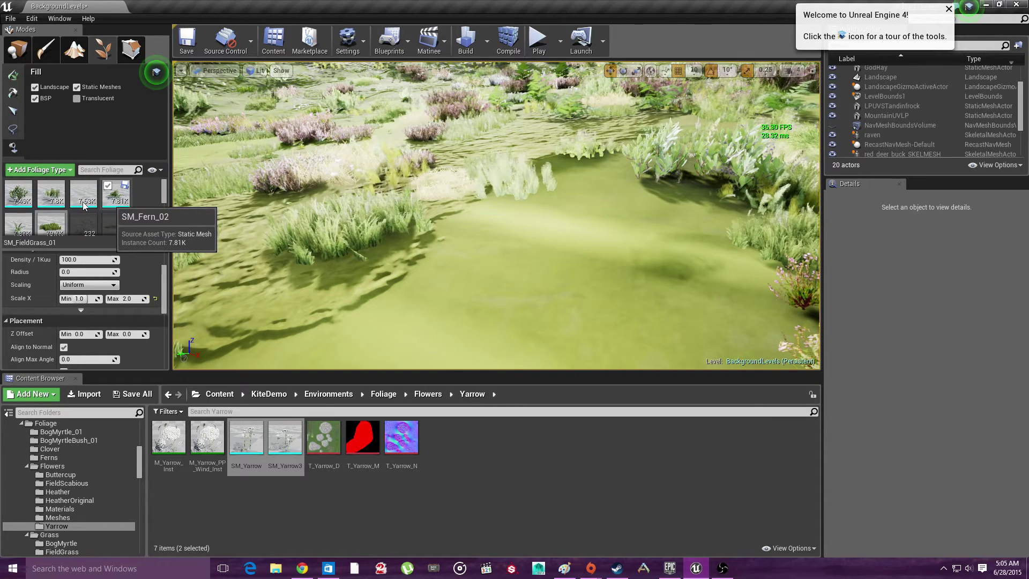
{"action": "scroll", "coordinate": [57, 224], "scroll_direction": "down", "scroll_amount": 3}
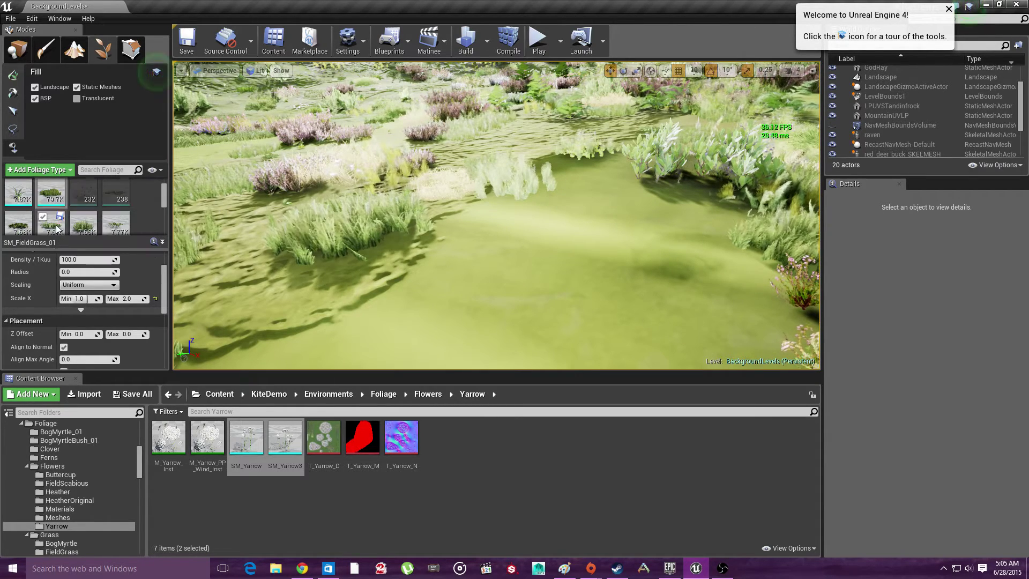
{"action": "scroll", "coordinate": [59, 228], "scroll_direction": "down", "scroll_amount": 1}
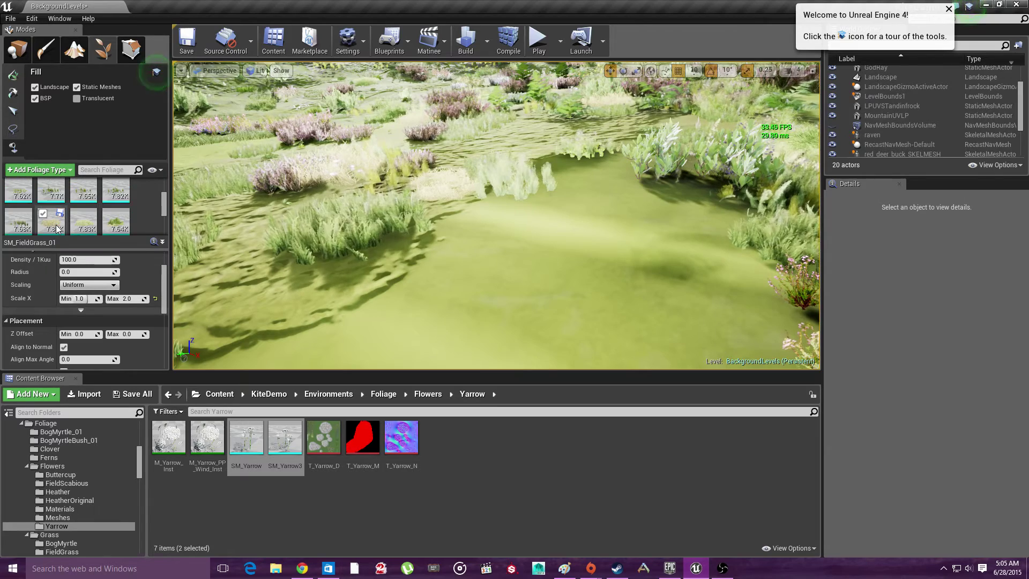
{"action": "scroll", "coordinate": [57, 229], "scroll_direction": "up", "scroll_amount": 2}
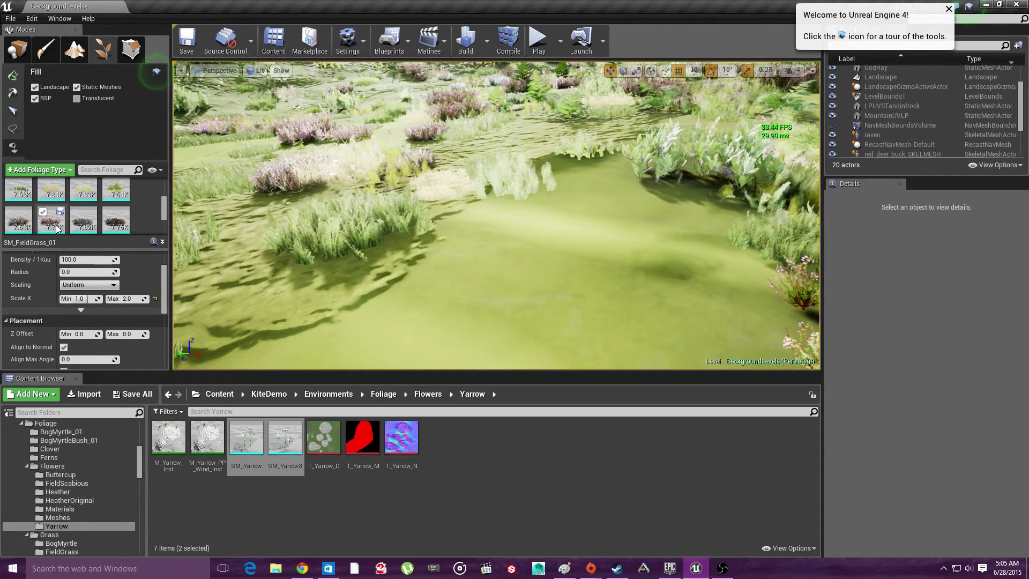
{"action": "scroll", "coordinate": [57, 229], "scroll_direction": "up", "scroll_amount": 1}
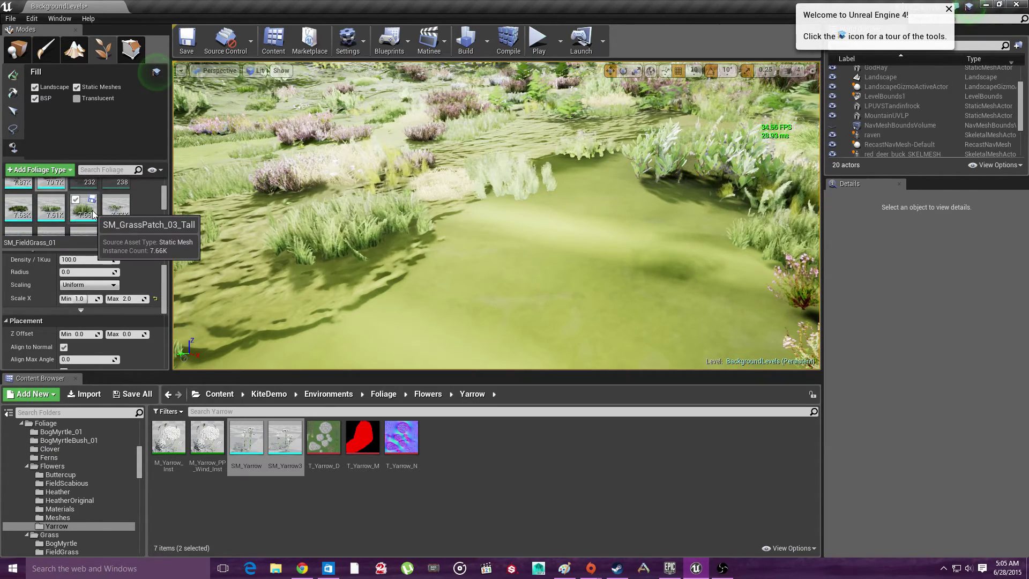
{"action": "left_click", "coordinate": [86, 209]}
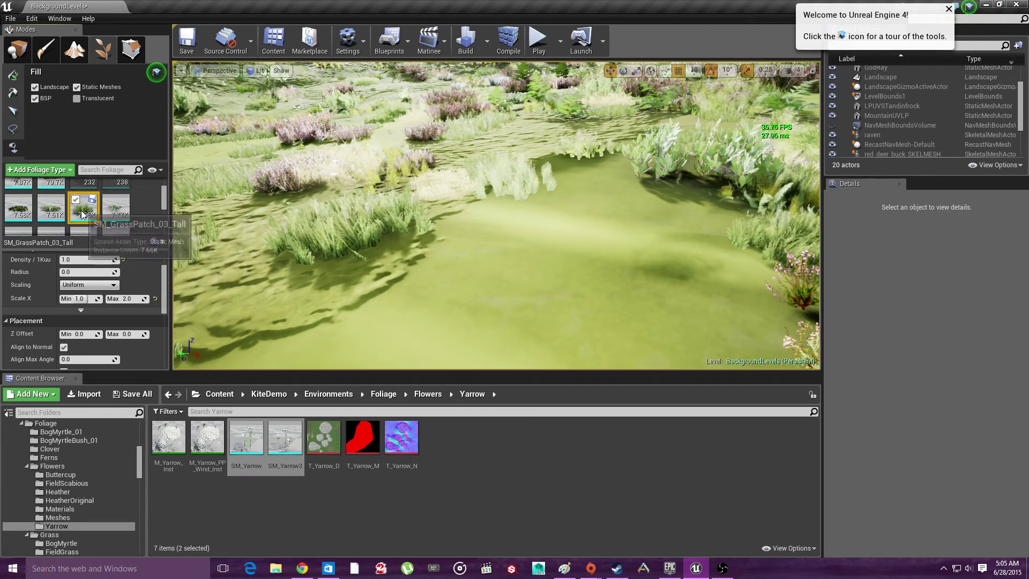
{"action": "left_click", "coordinate": [88, 259]}
{"action": "type", "text": "1000"}
{"action": "key", "text": "Return"}
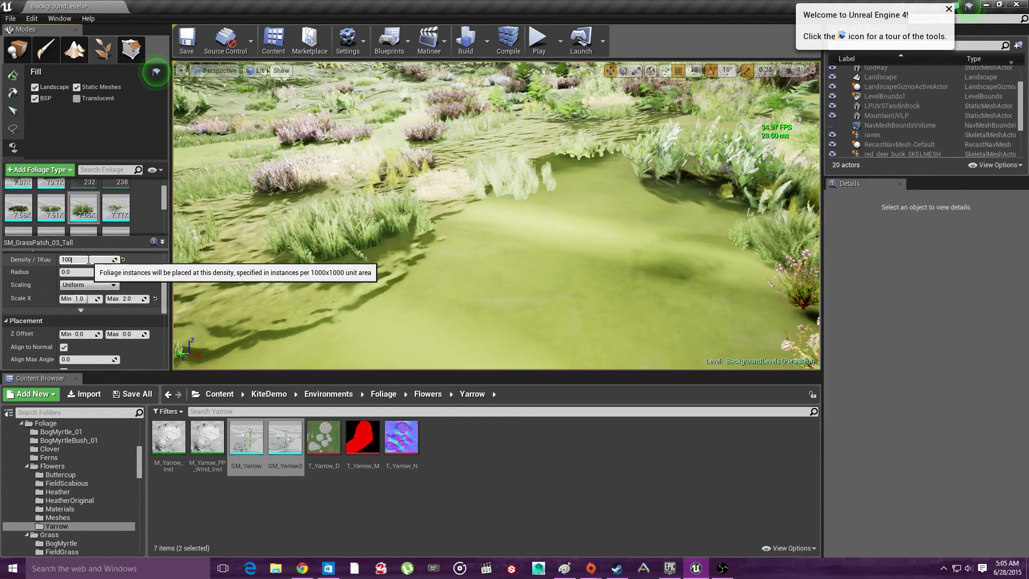
Try to fill the bare meadow with the active foliage types and dismiss the error dialog
{"action": "left_click", "coordinate": [503, 280]}
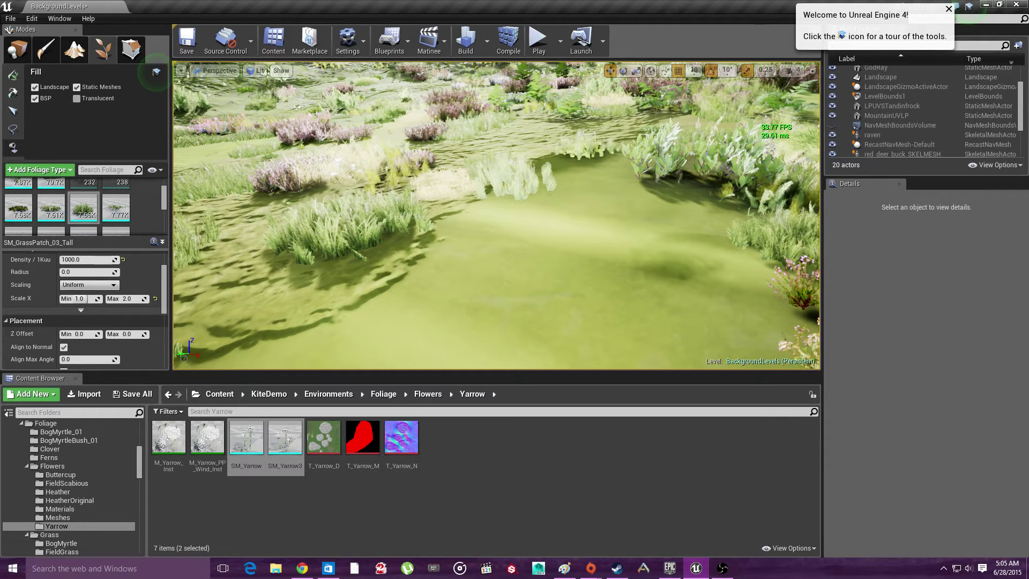
{"action": "left_click", "coordinate": [538, 276]}
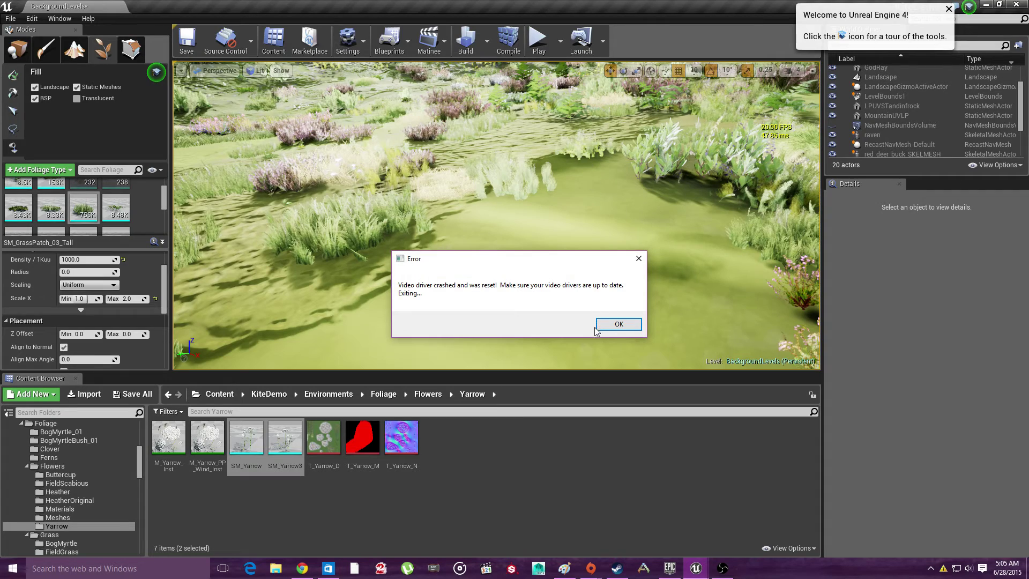
{"action": "left_click", "coordinate": [619, 325]}
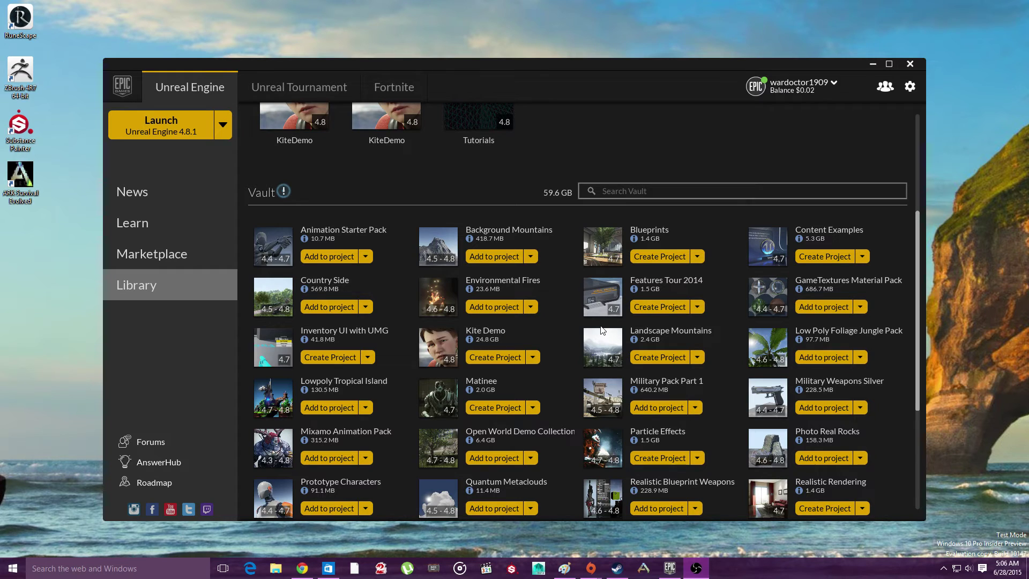
Look through the asset packs in the Vault of the Epic Games Launcher library
{"action": "scroll", "coordinate": [351, 262], "scroll_direction": "down", "scroll_amount": 3}
{"action": "scroll", "coordinate": [351, 262], "scroll_direction": "down", "scroll_amount": 5}
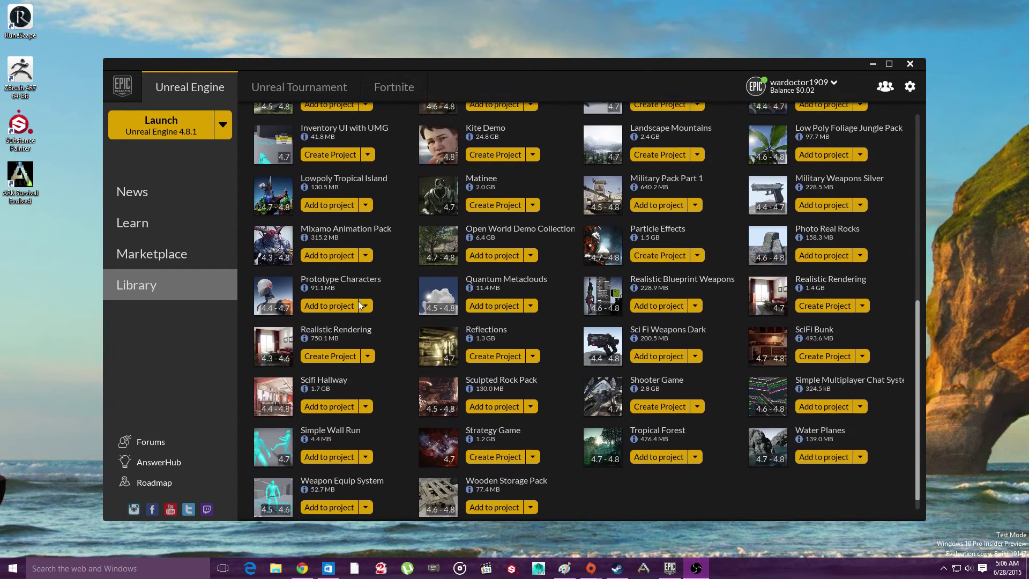